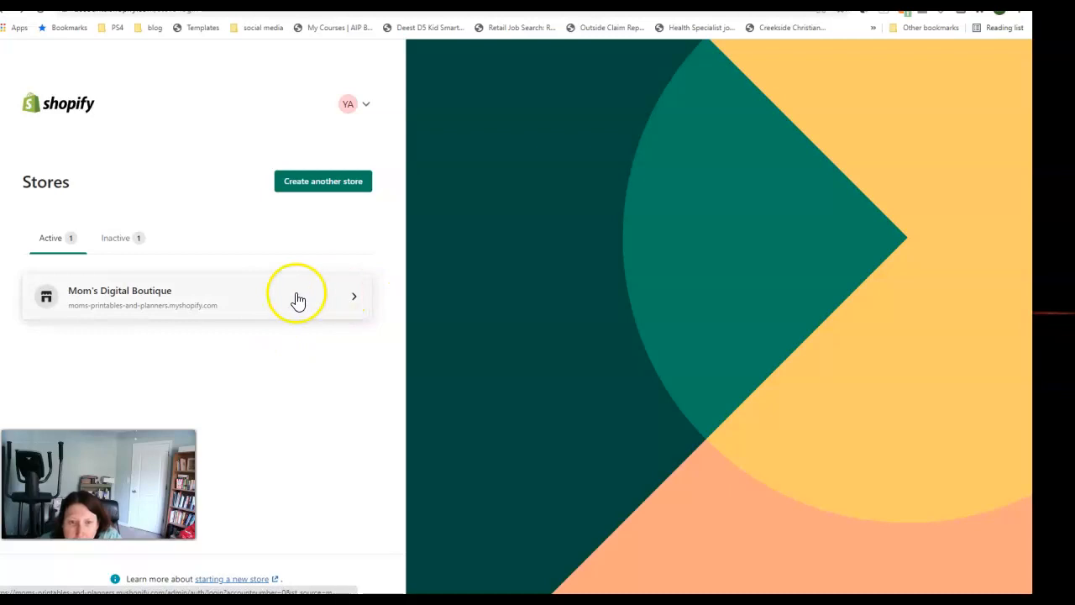
Bring the Etsy listing of the commercial use junk journal kit into view, review it, and move its window away
drag(0, 135, 599, 59)
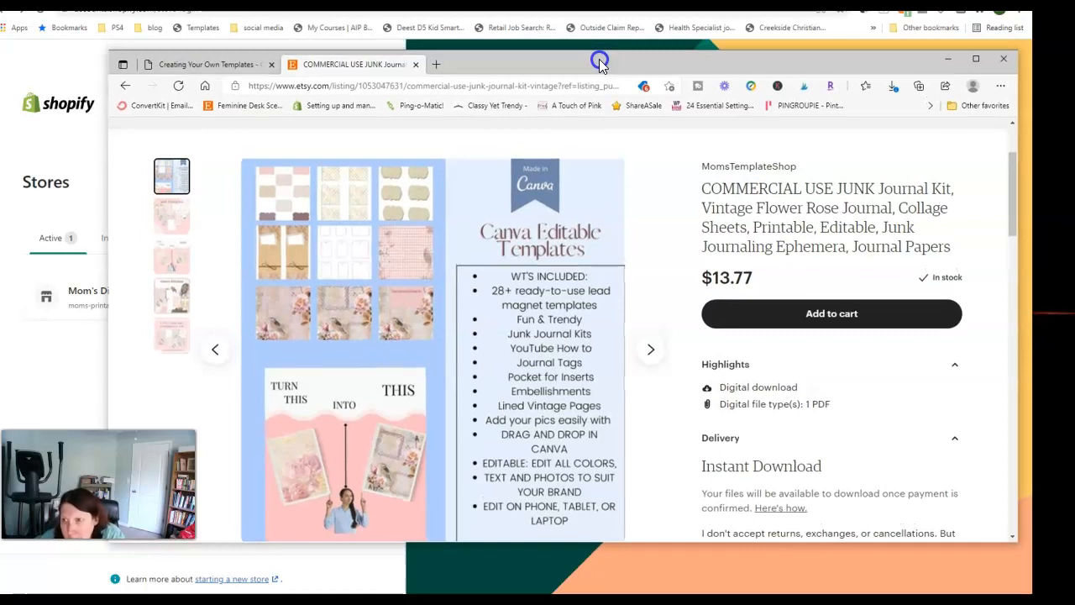
drag(599, 59, 599, 59)
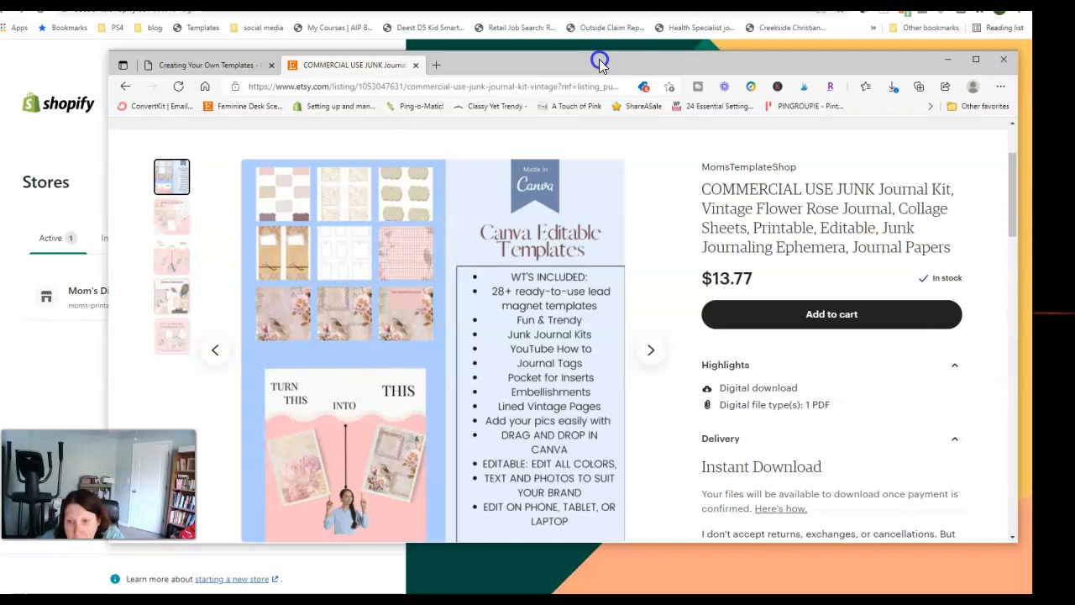
drag(599, 59, 597, 63)
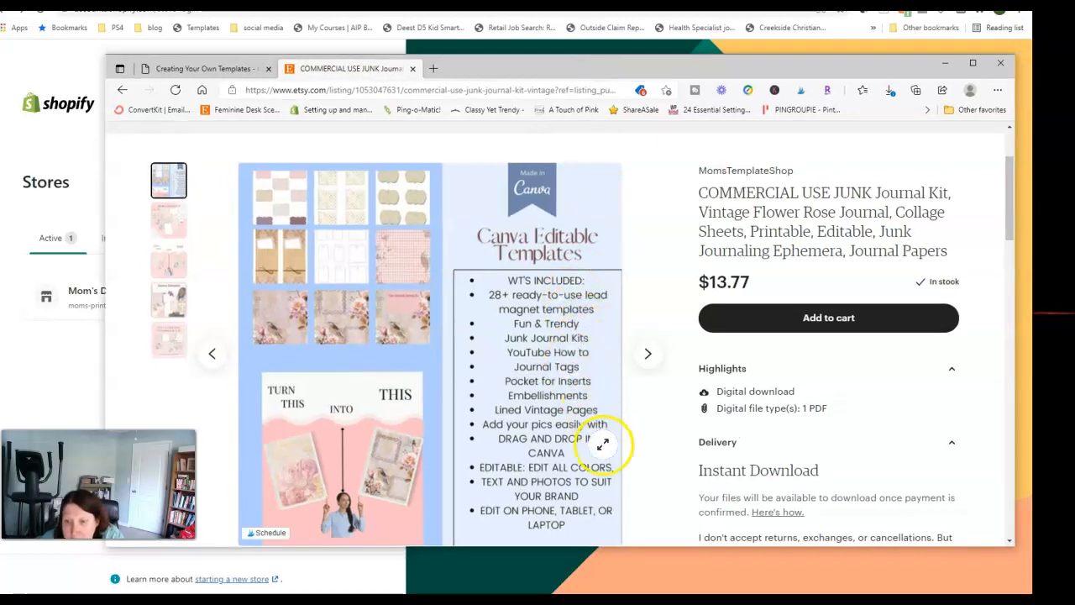
drag(726, 69, 0, 93)
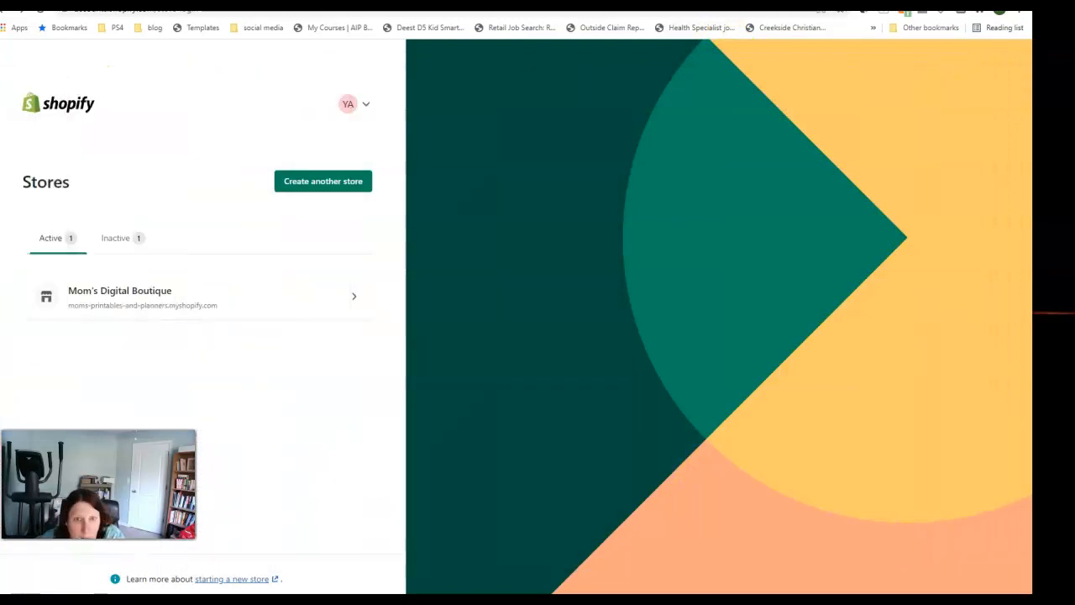
Open the Mom's Digital Boutique store and start adding a new product
click(322, 296)
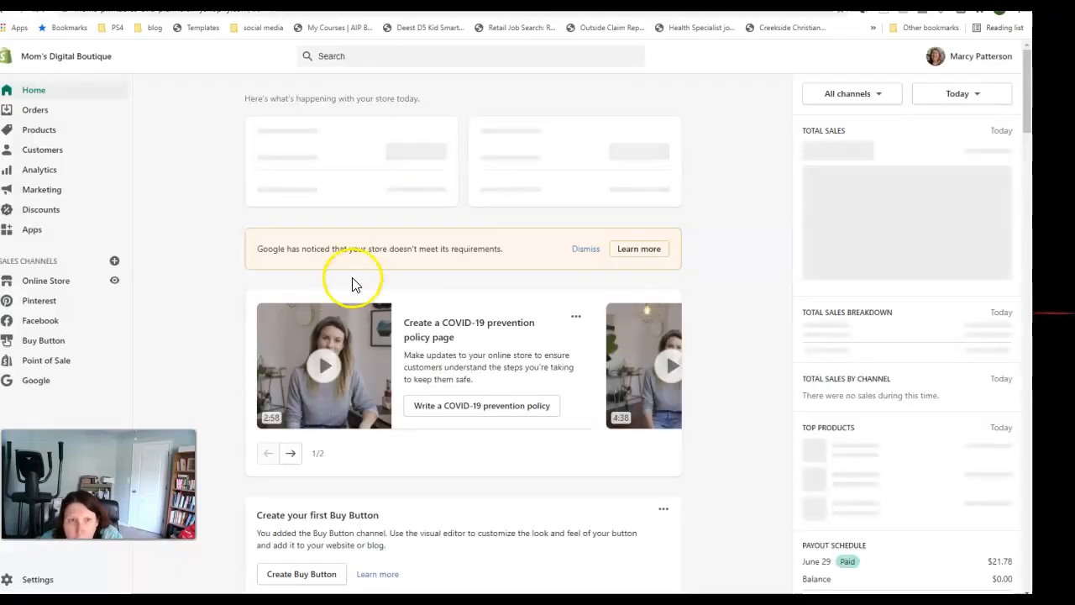
click(38, 129)
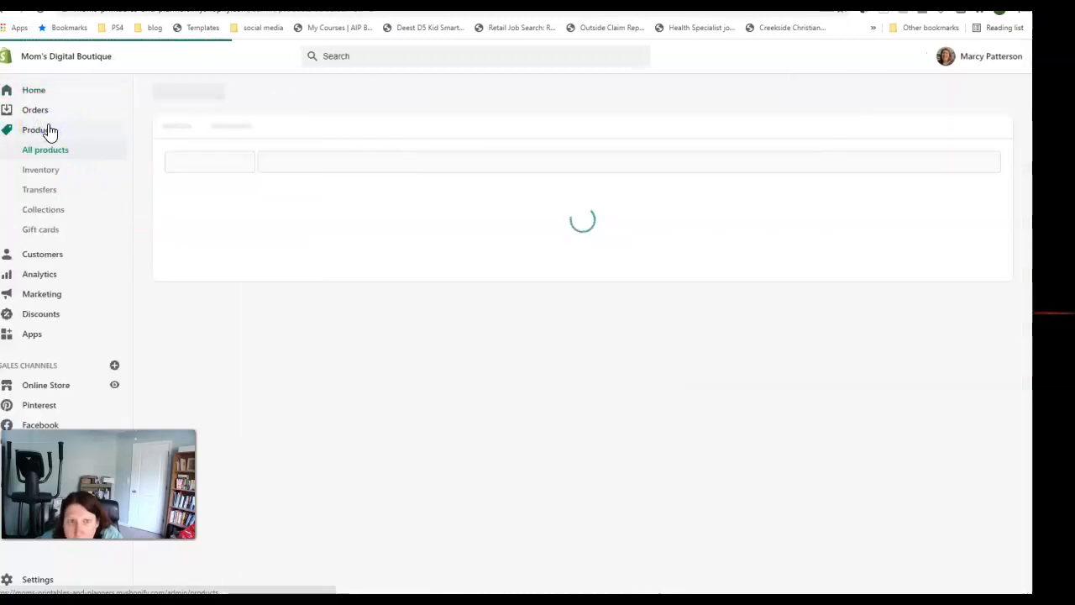
click(968, 96)
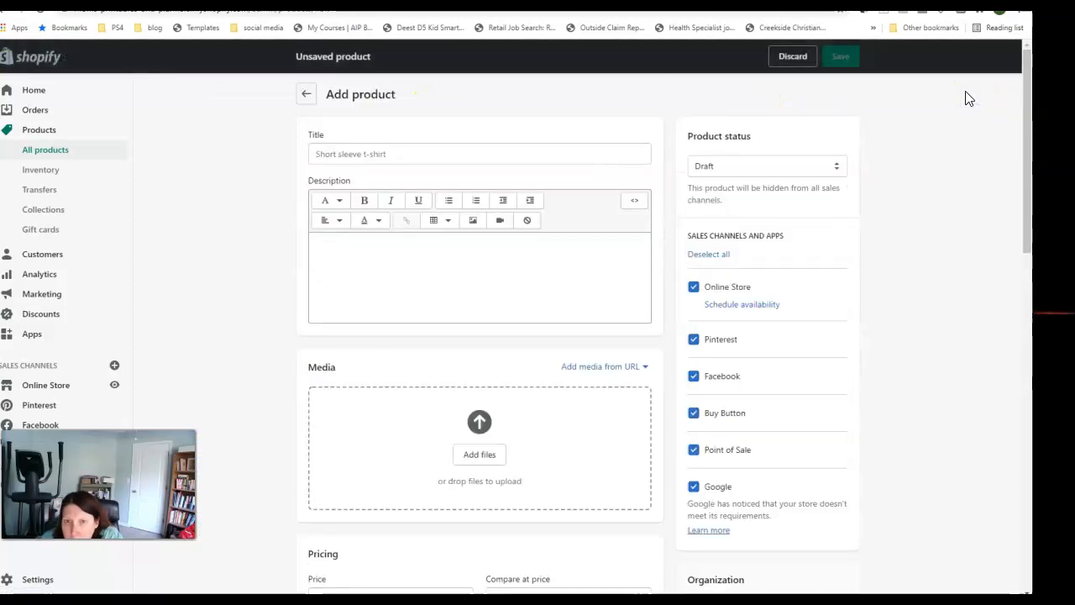
Enter "COMMERCIAL USE JUNK Journal Kit" as the product title
click(535, 154)
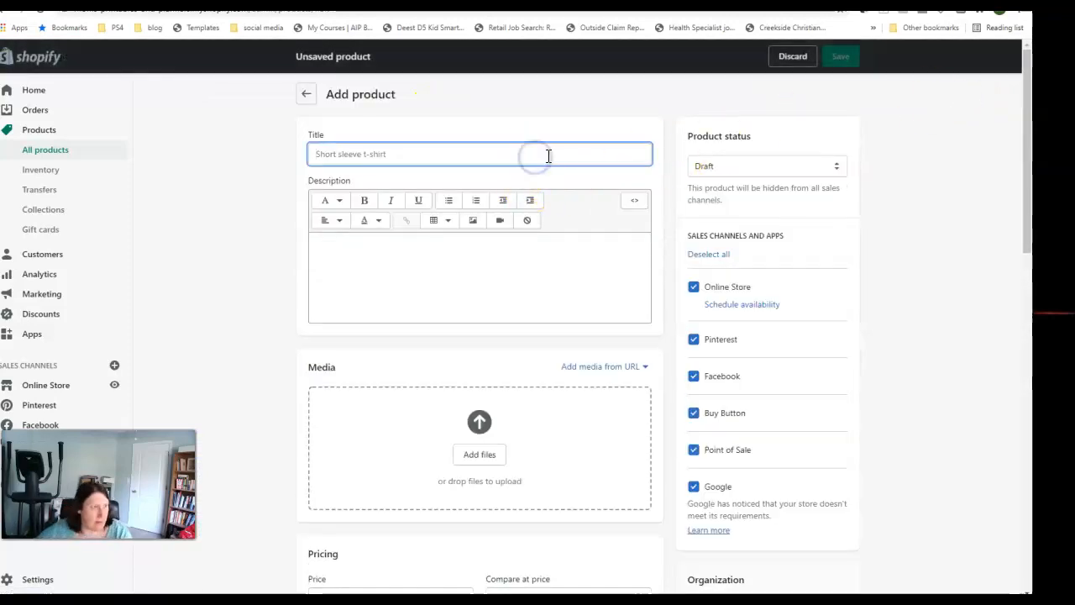
text(C)
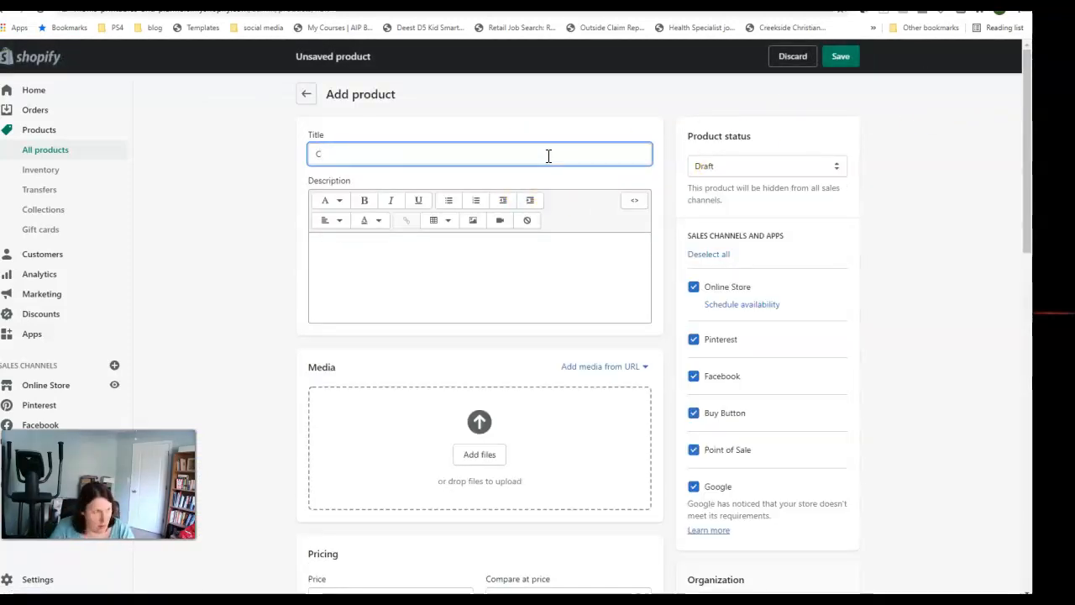
text(OMMERCIAL USE )
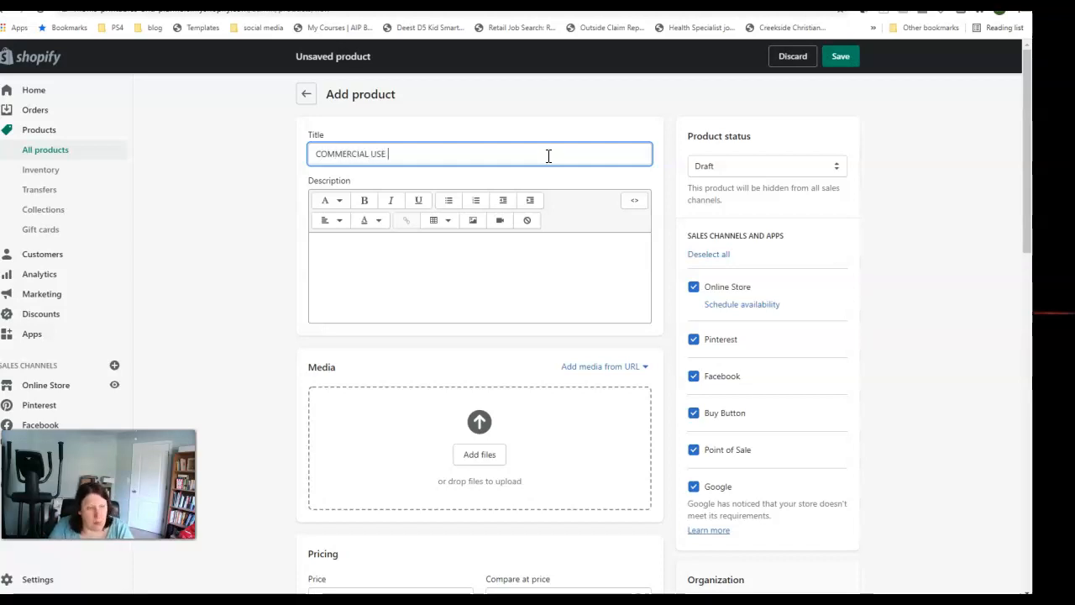
text(JUNK)
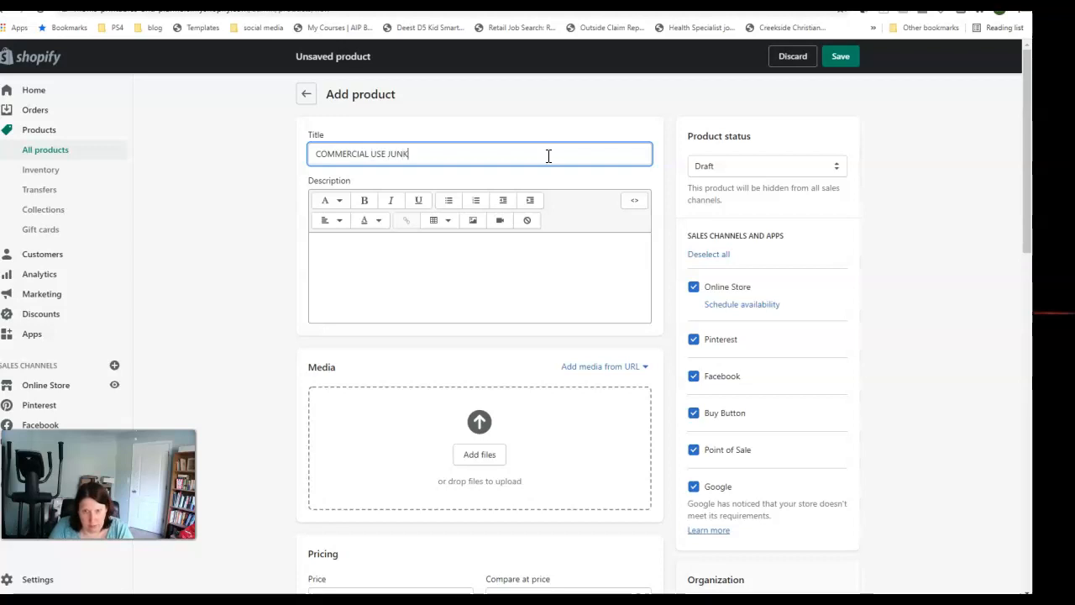
text( Co)
click(594, 101)
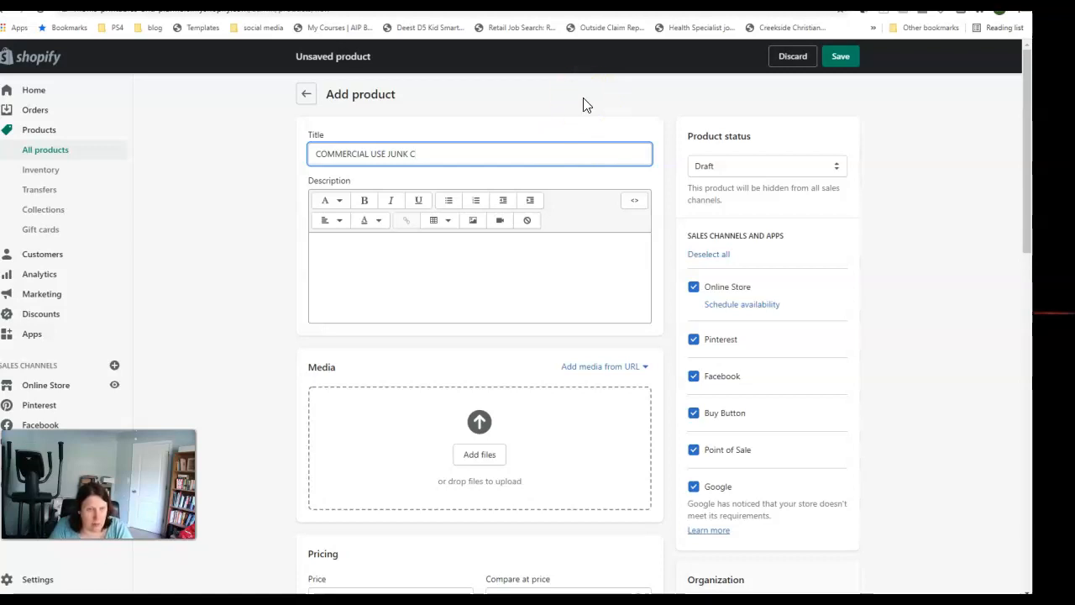
key(BackSpace)
text(Ju)
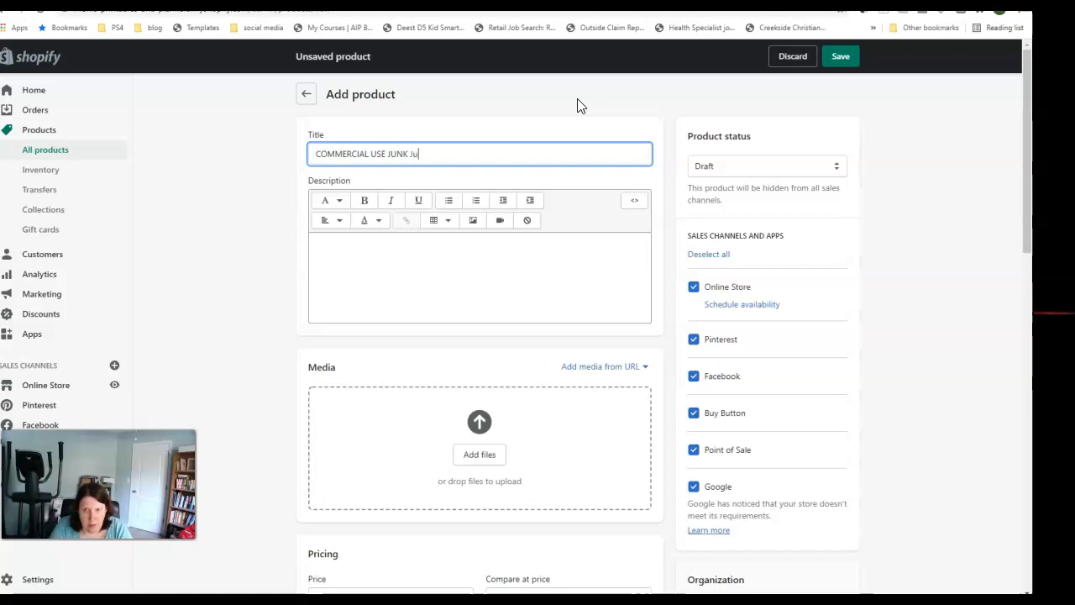
key(BackSpace)
text(ournal )
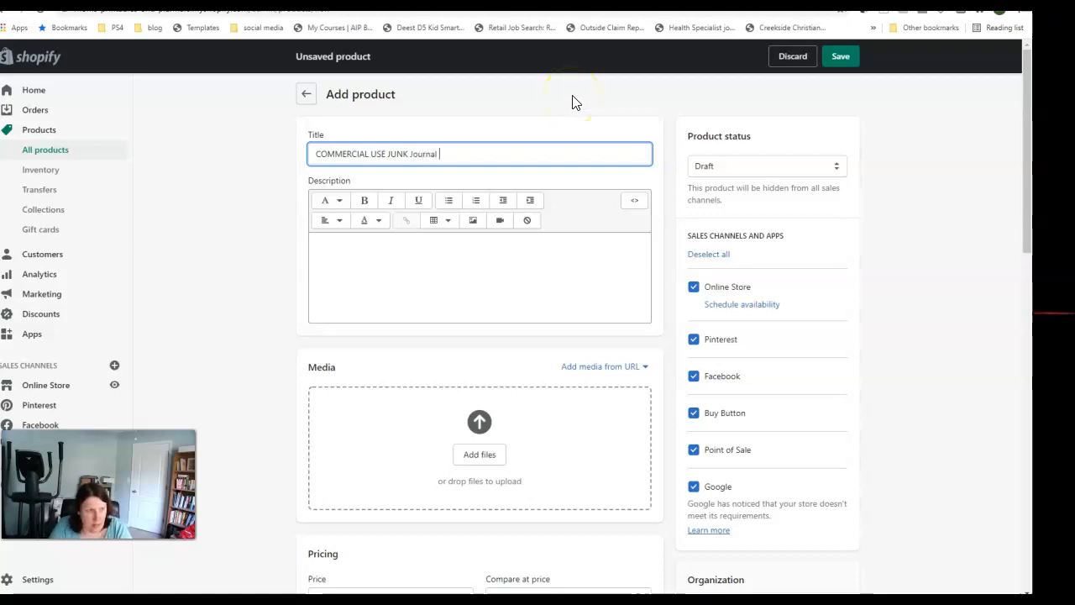
text(Kit,)
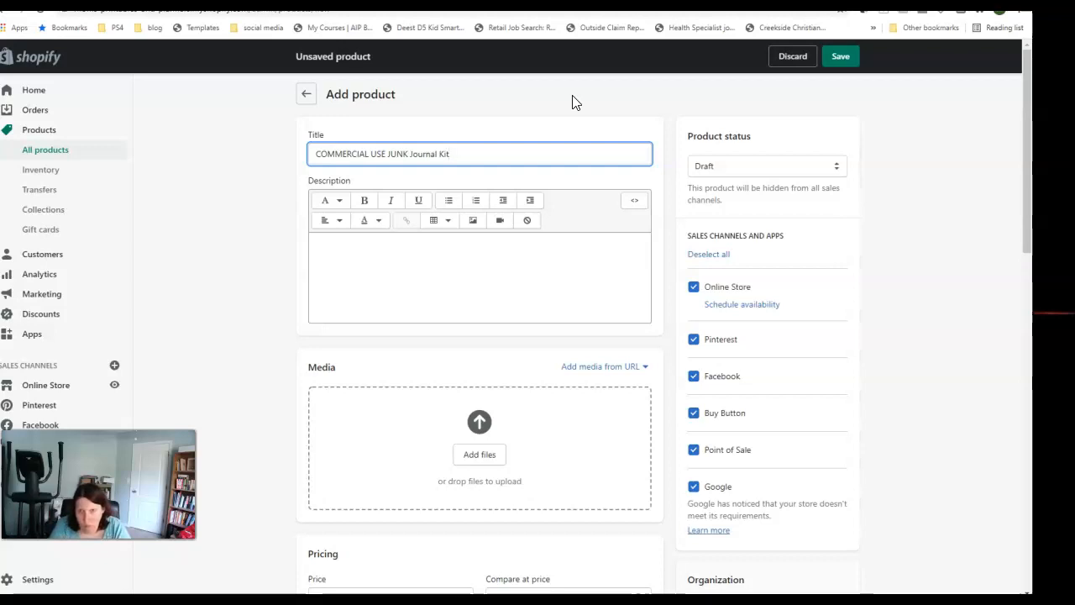
Paste the copied junk journal listing text into the product description
click(428, 263)
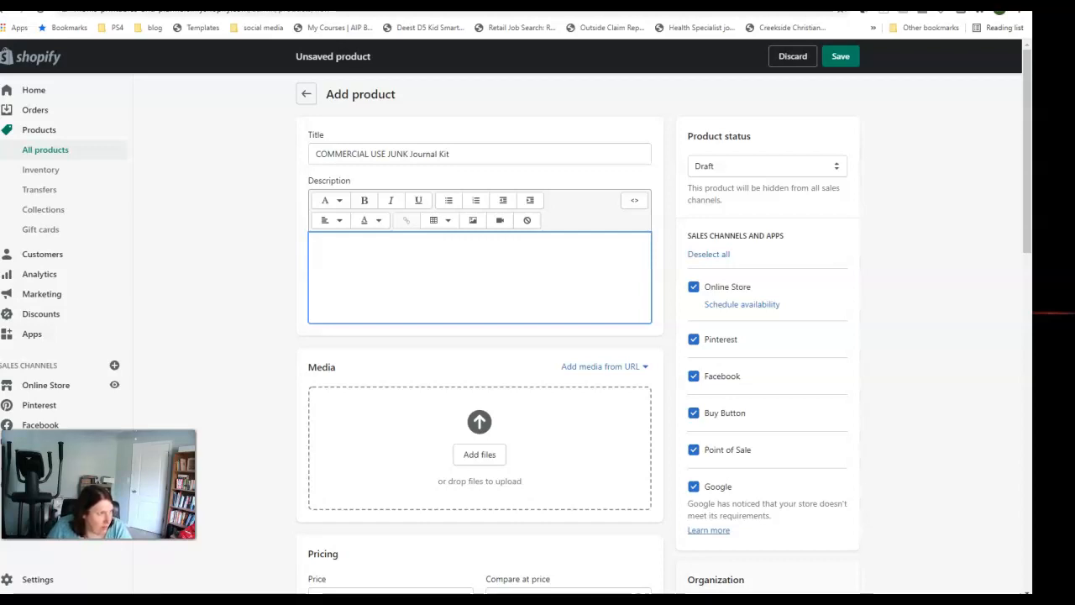
click(377, 258)
key(ctrl+v)
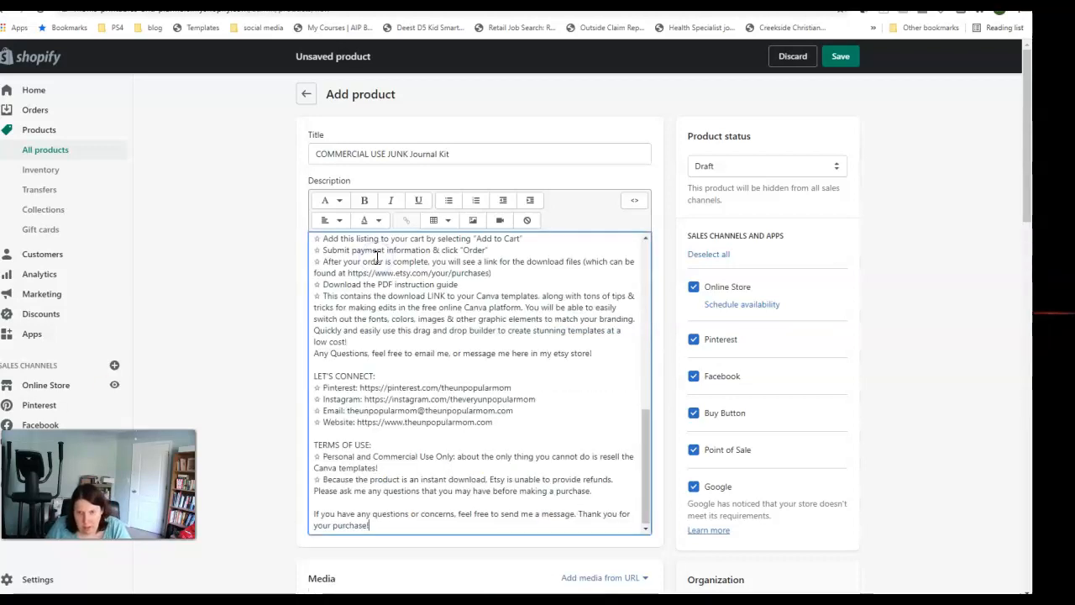
Correct the spelling of "embellishments" in the description's introduction and insert a line break before "Introducing the Junk Journal Kit templates"
scroll(513, 361, up, 5)
scroll(512, 361, up, 4)
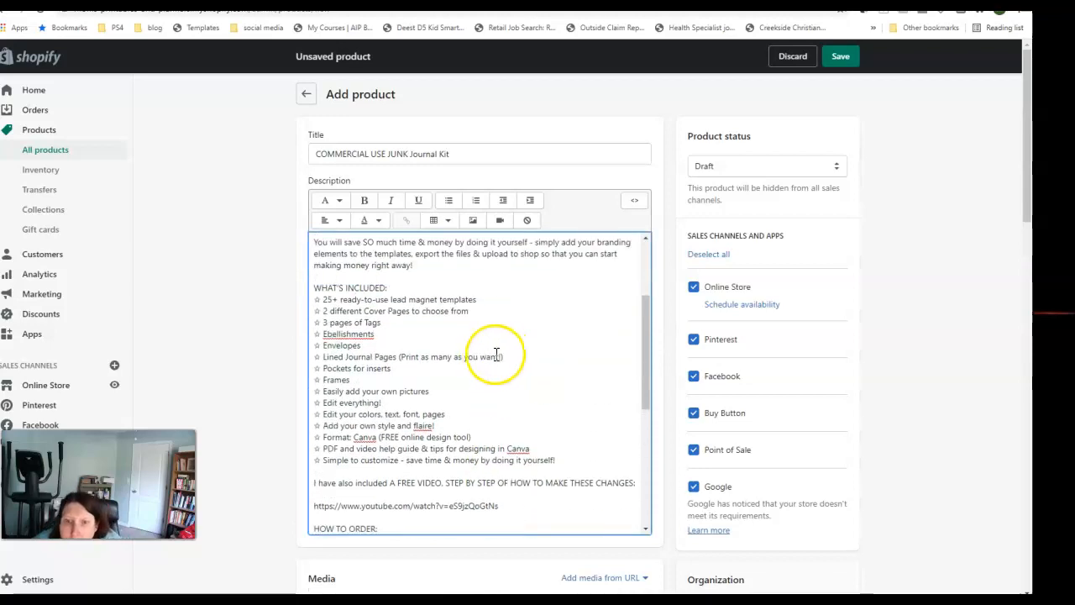
scroll(500, 352, up, 3)
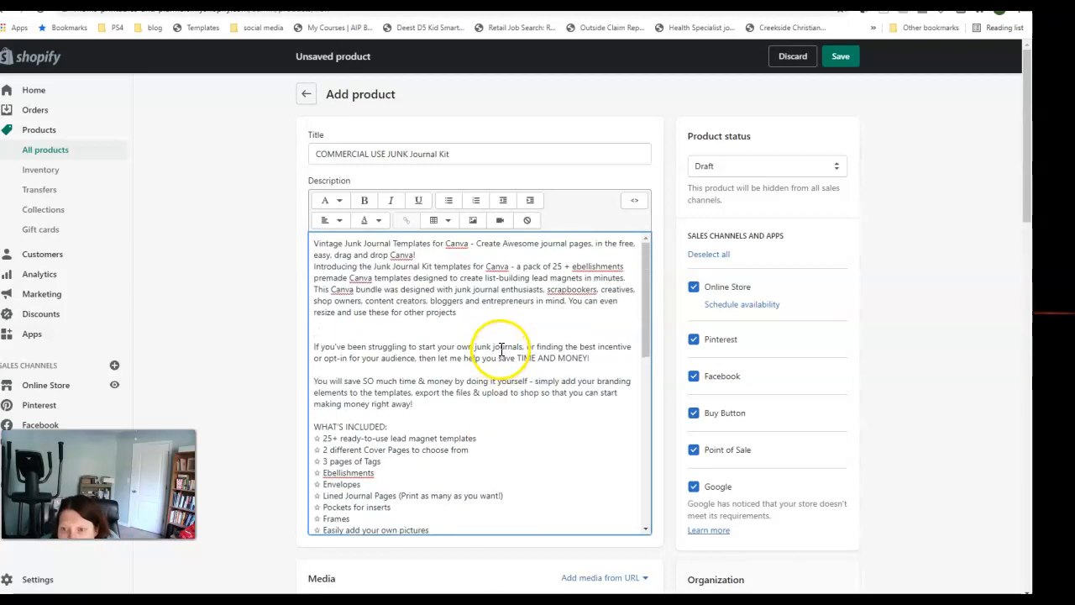
click(577, 266)
text(m)
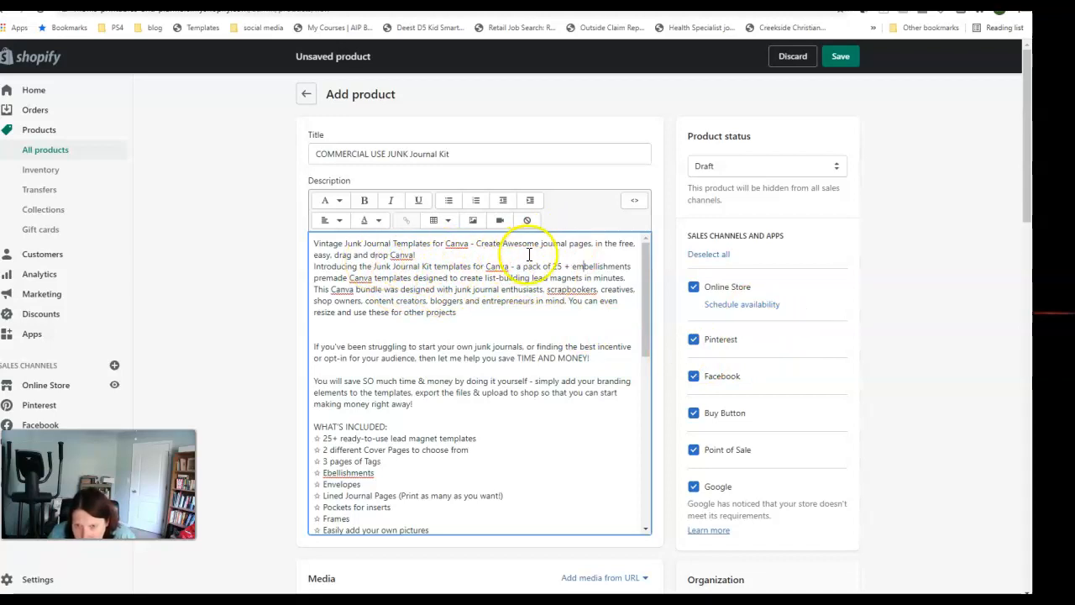
click(436, 259)
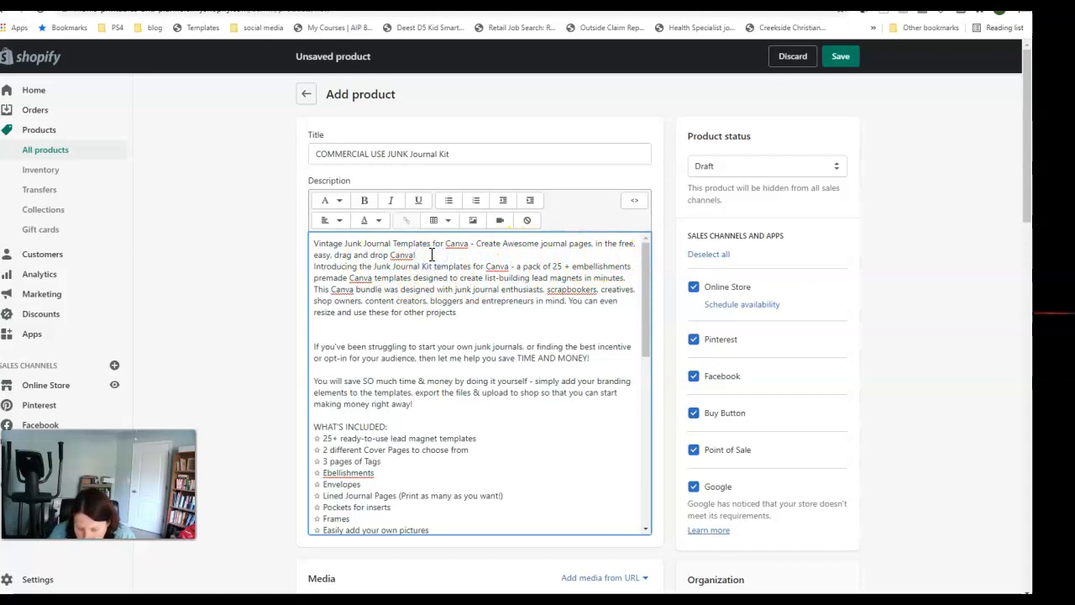
key(Return)
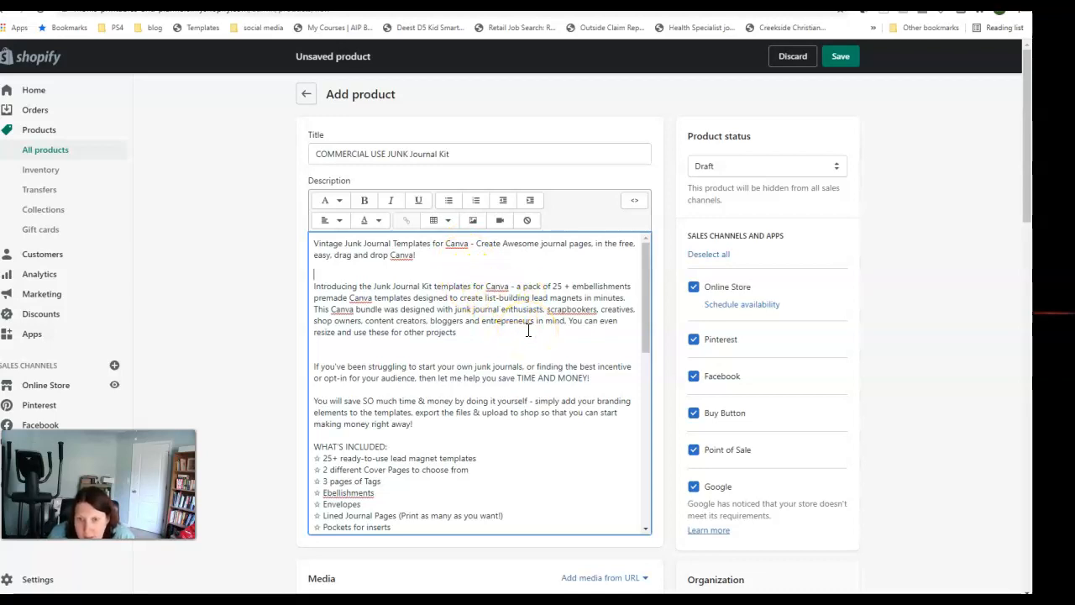
Correct the spelling of "Embellishments" in the description's WHAT'S INCLUDED list
scroll(521, 331, down, 2)
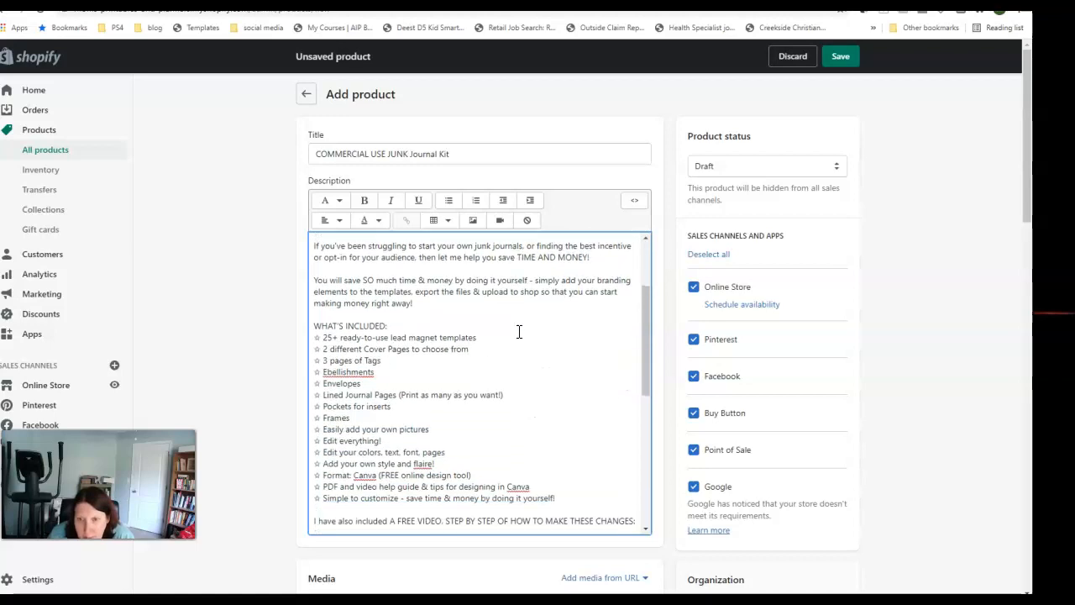
click(328, 372)
text(m)
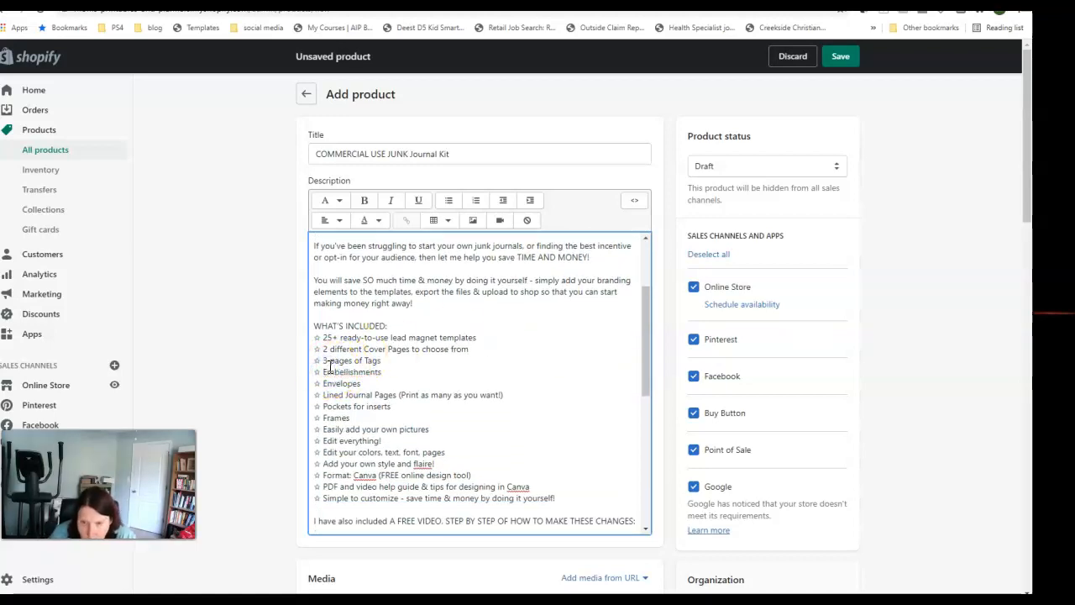
Change the last word of the "Add your own style" line to "flare" in the description's list
scroll(455, 370, down, 2)
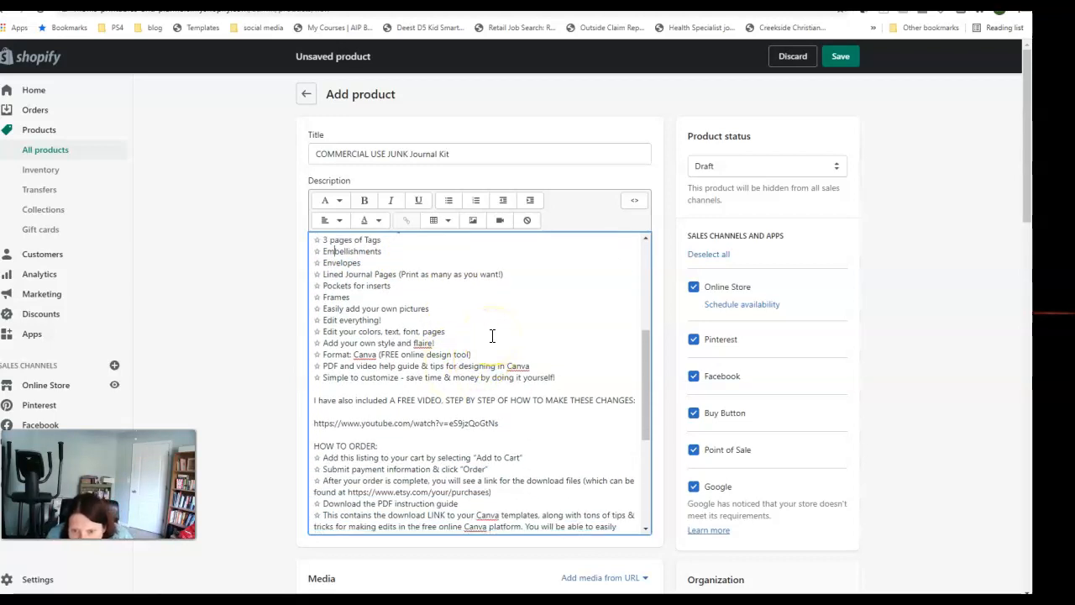
click(426, 344)
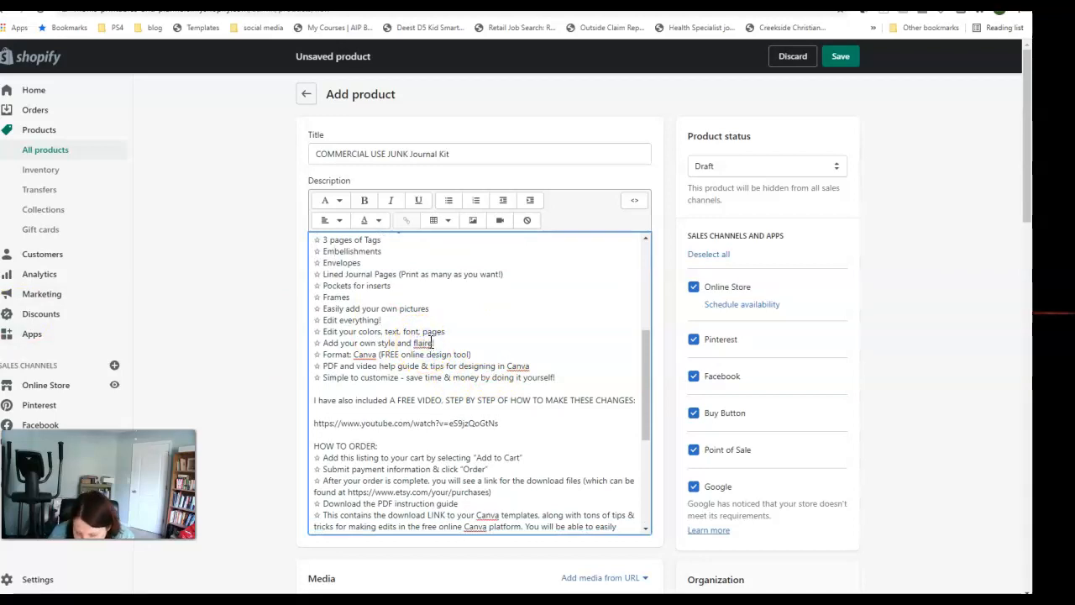
key(BackSpace)
key(BackSpace)
key(BackSpace)
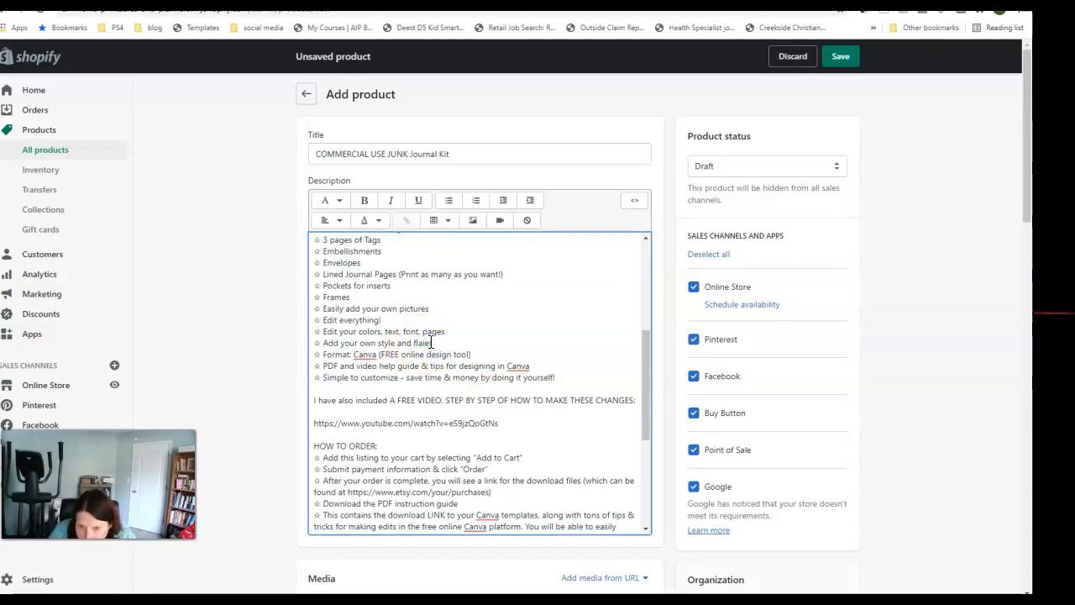
text(r)
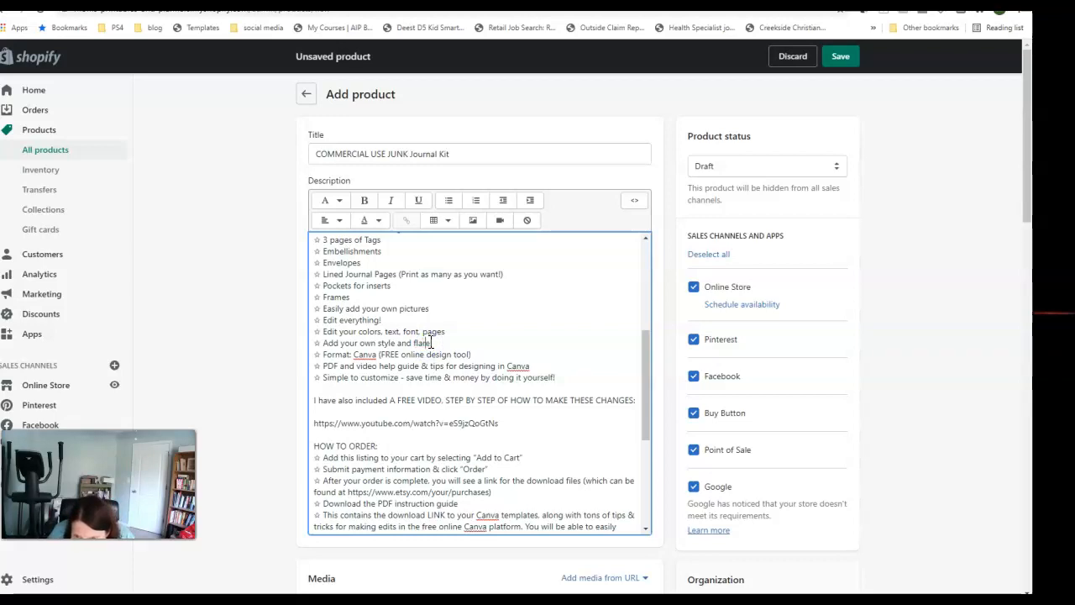
click(458, 337)
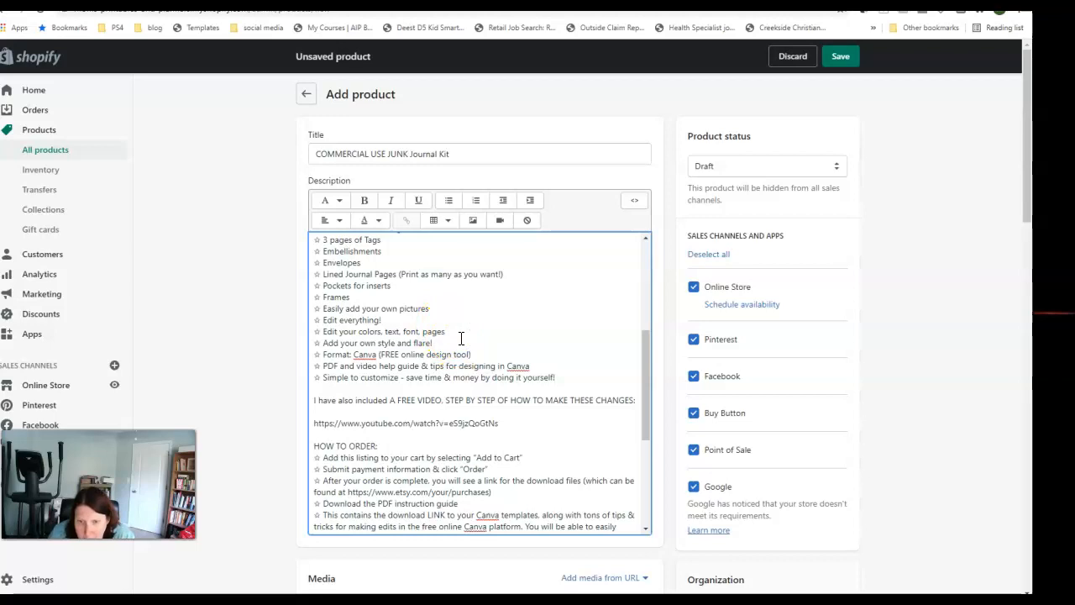
click(498, 333)
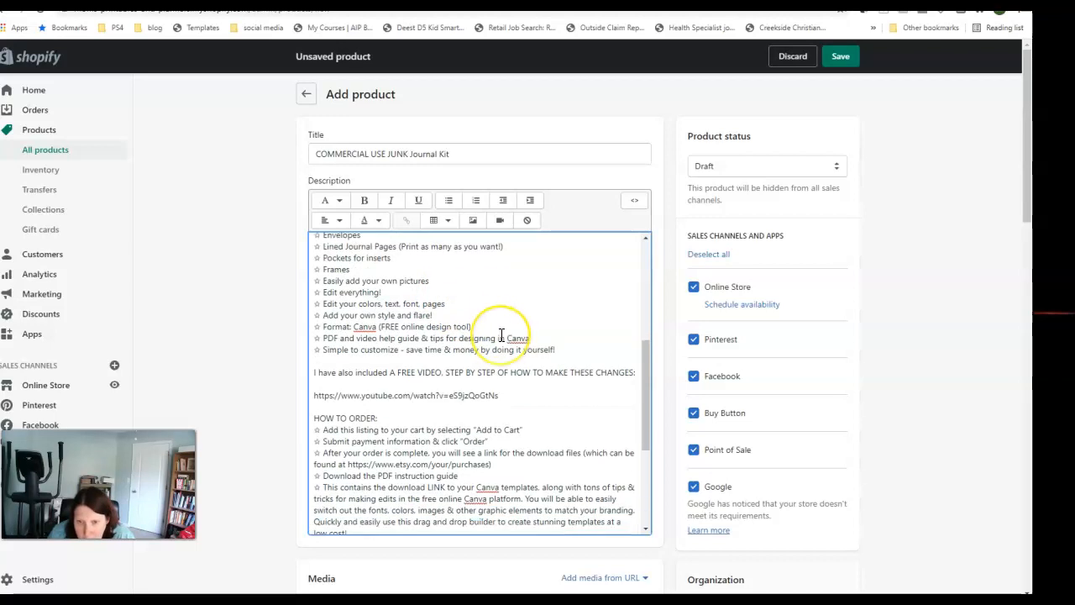
Upload the image "Junk Journal Etsy Pic 1" from the Downloads folder as the product's first media item
scroll(502, 335, down, 1)
click(493, 345)
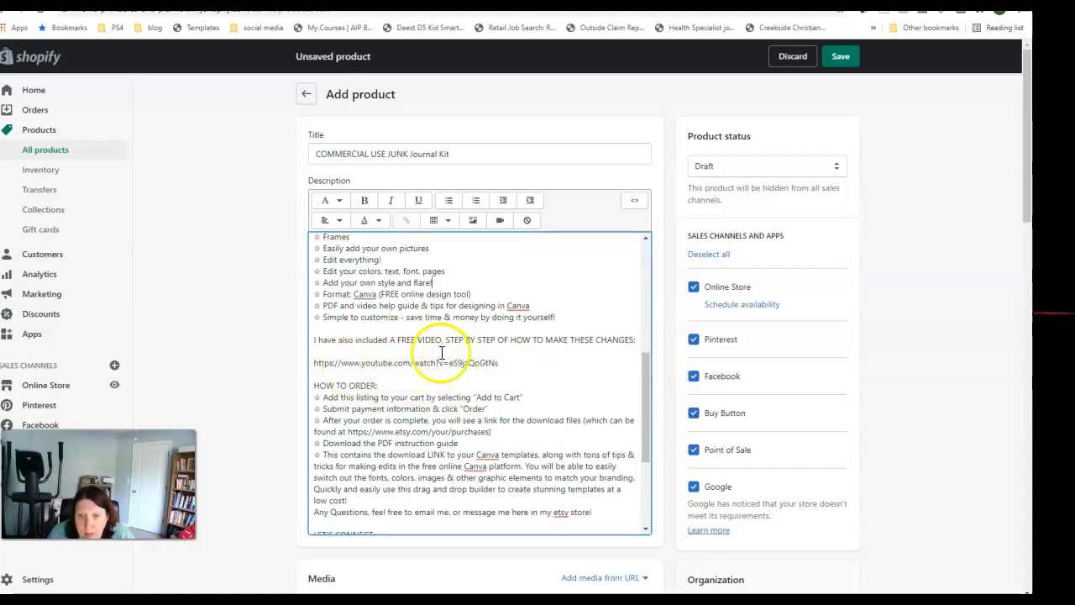
scroll(534, 372, down, 3)
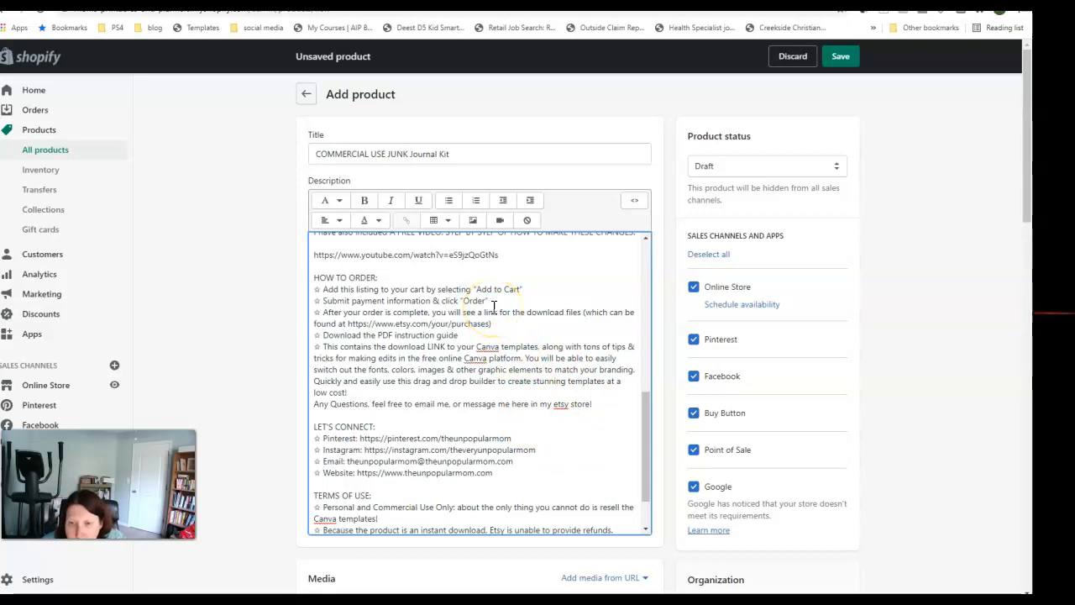
scroll(494, 306, down, 1)
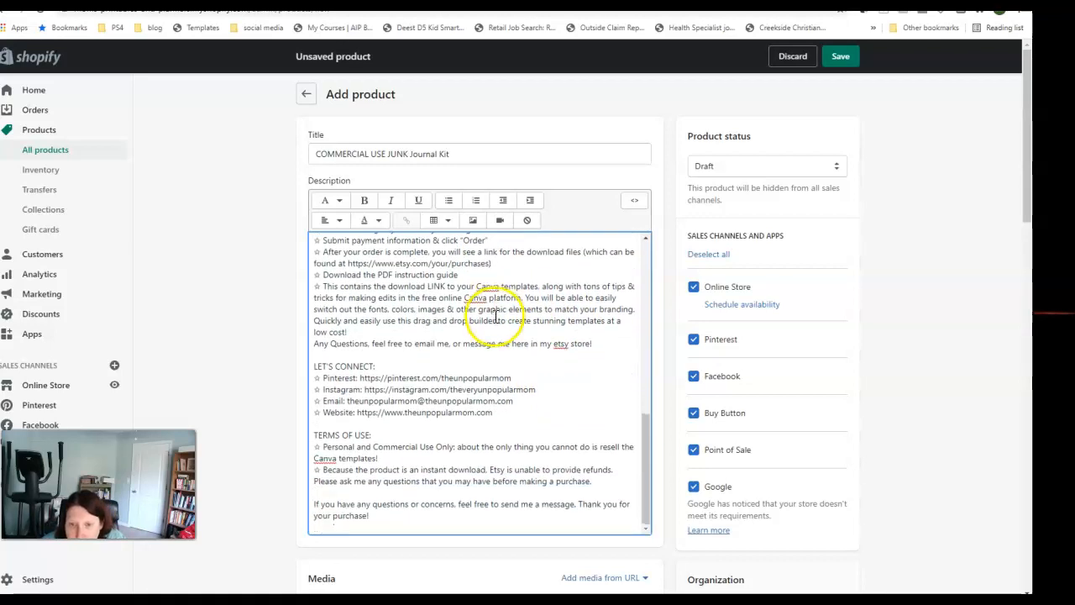
scroll(501, 353, down, 2)
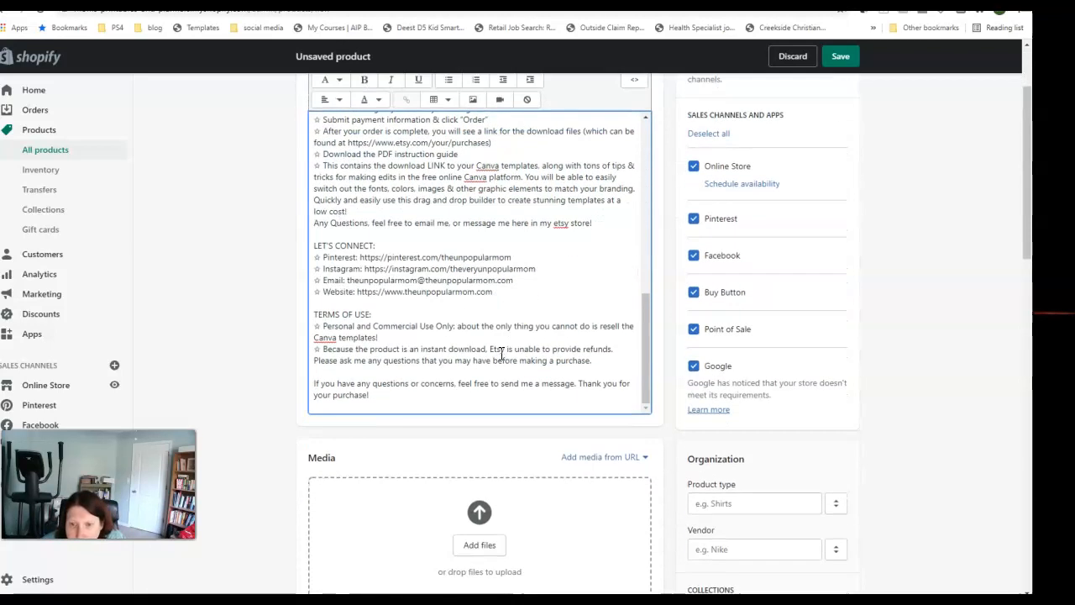
scroll(494, 374, down, 2)
click(477, 427)
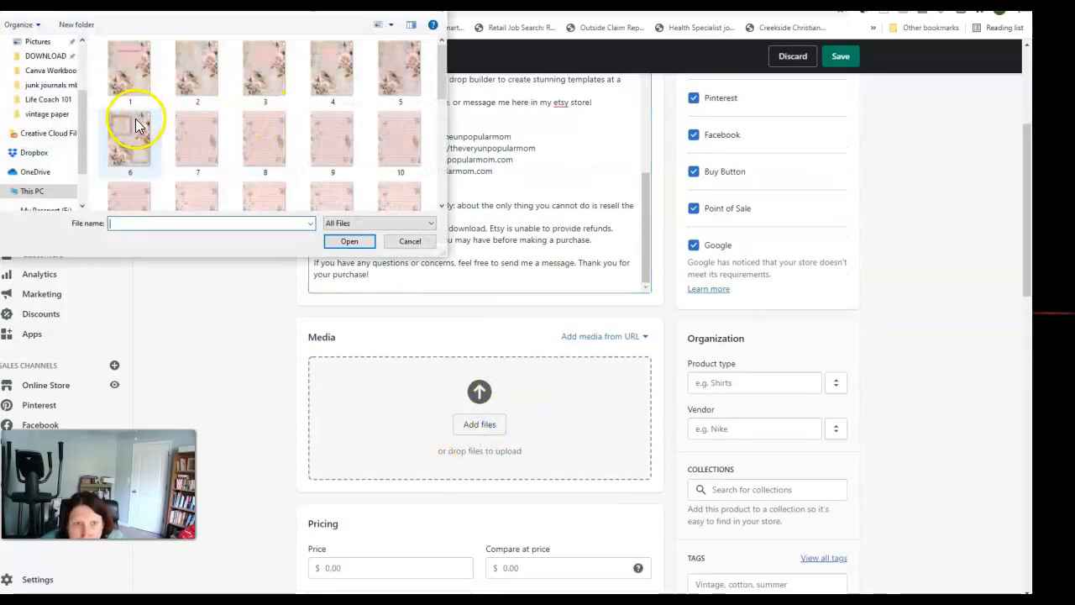
drag(85, 121, 80, 84)
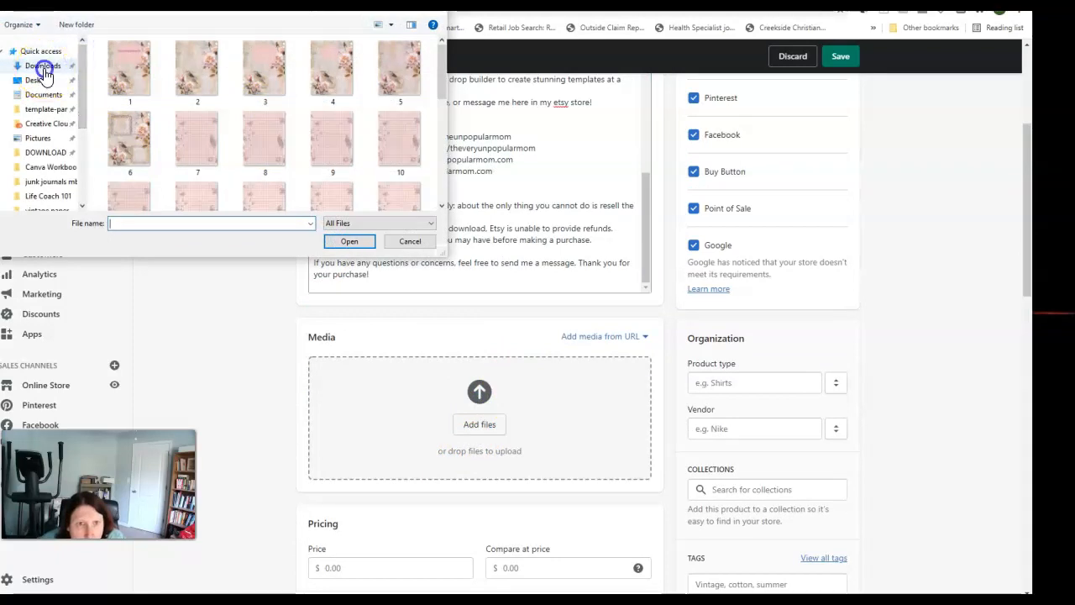
click(57, 67)
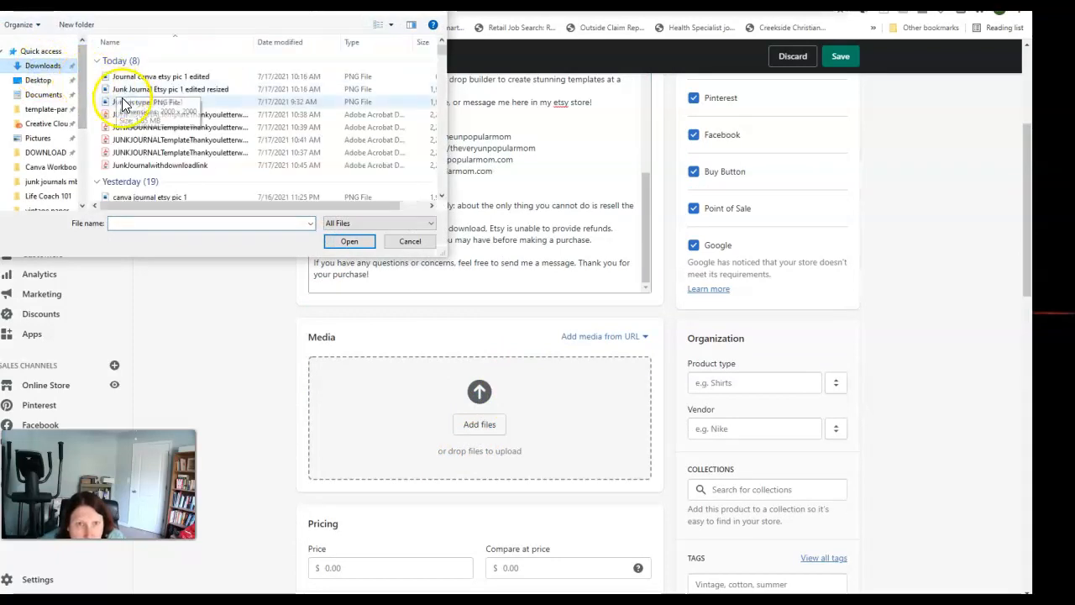
double_click(252, 102)
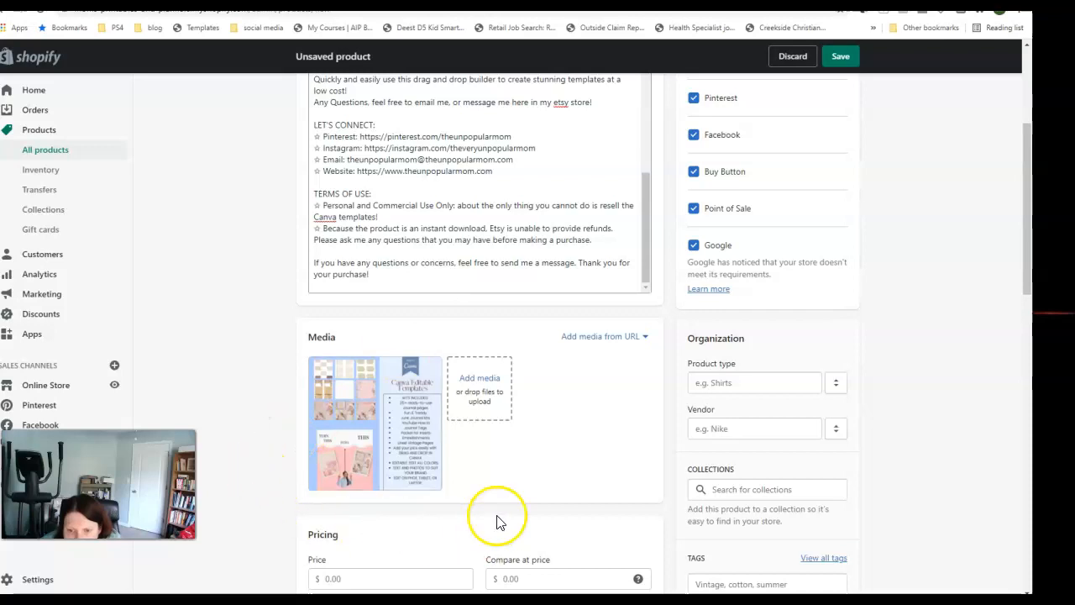
Add the image "journal canva templates etsy pic 2" to the product's media
click(476, 375)
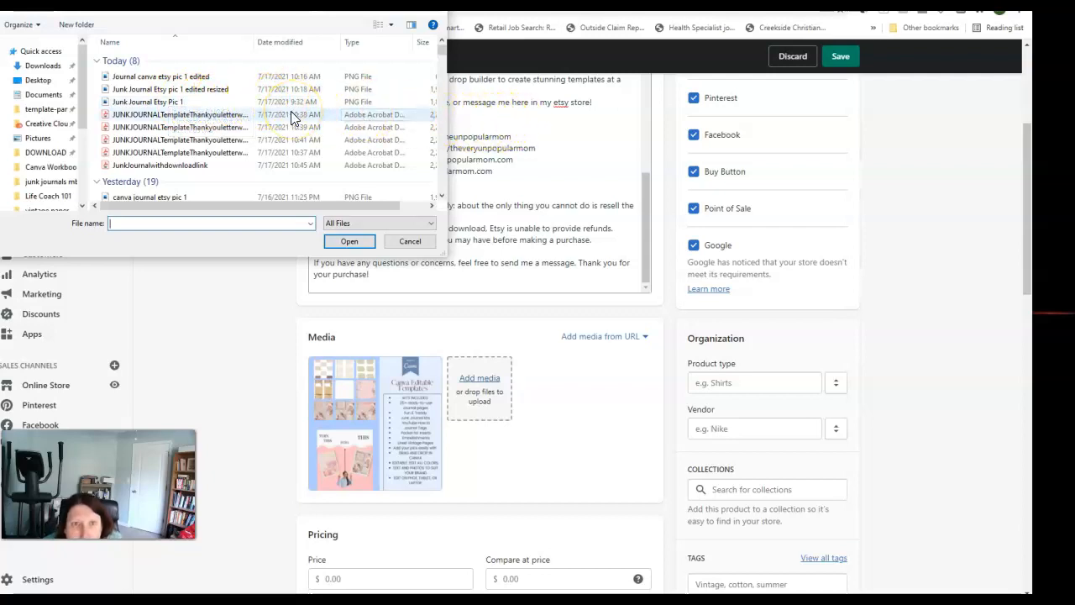
scroll(290, 111, down, 3)
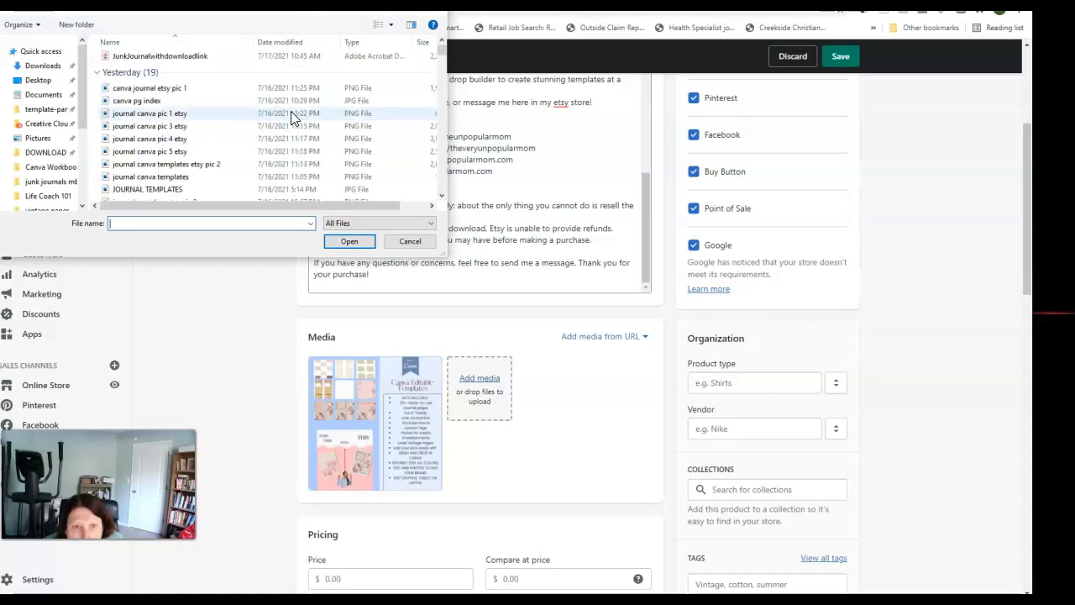
click(293, 166)
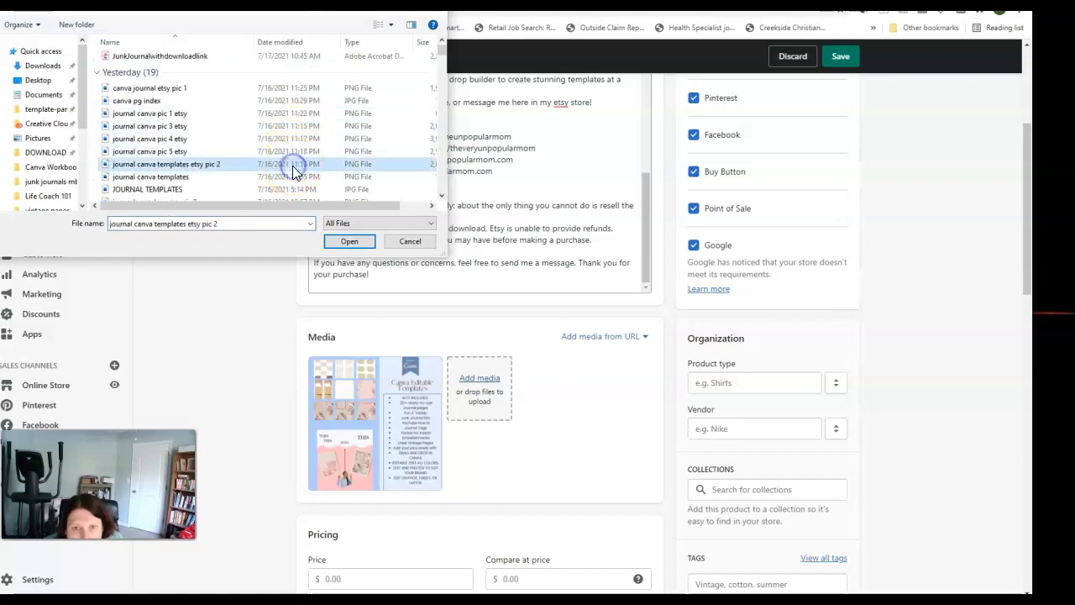
click(350, 241)
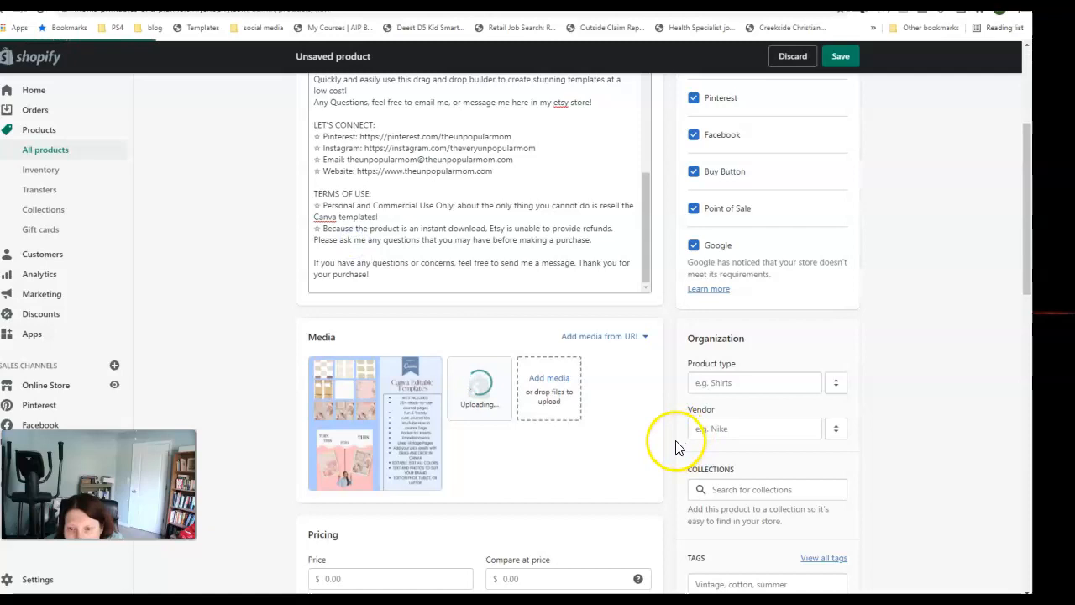
Add the image "journal canva pic 3 etsy" to the product's media
click(553, 378)
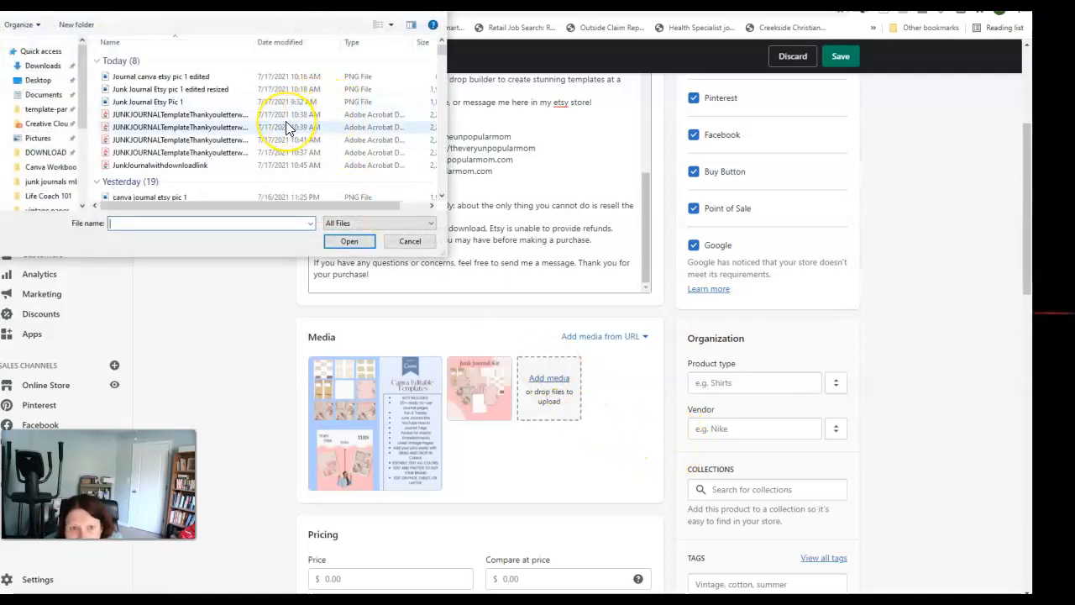
scroll(286, 126, down, 2)
click(281, 170)
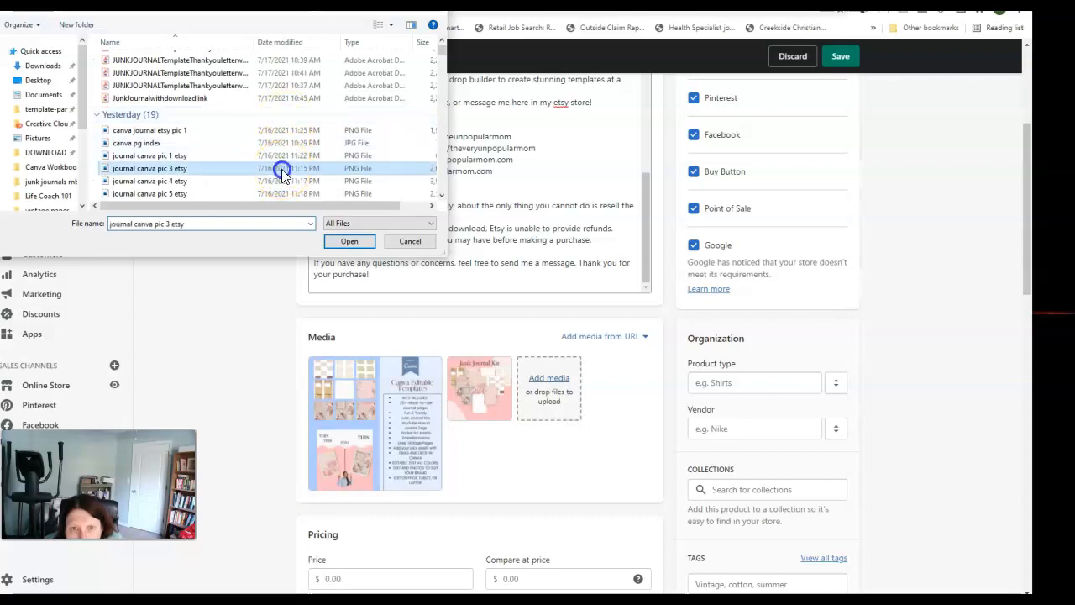
double_click(281, 169)
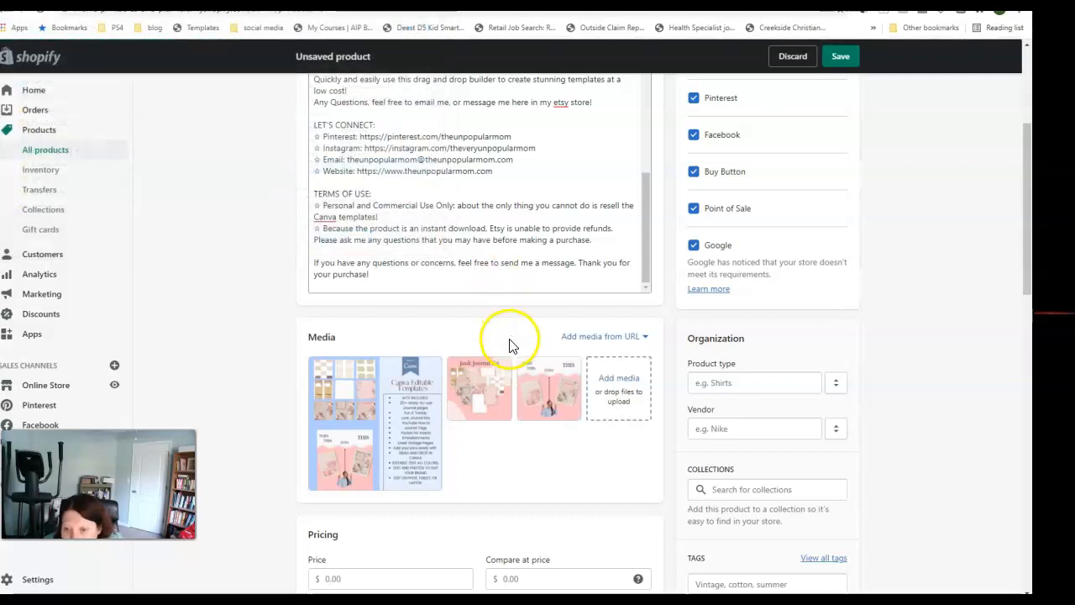
Add the images "journal canva pic 4 etsy" and "journal canva pic 5 etsy" to the product's media
click(612, 384)
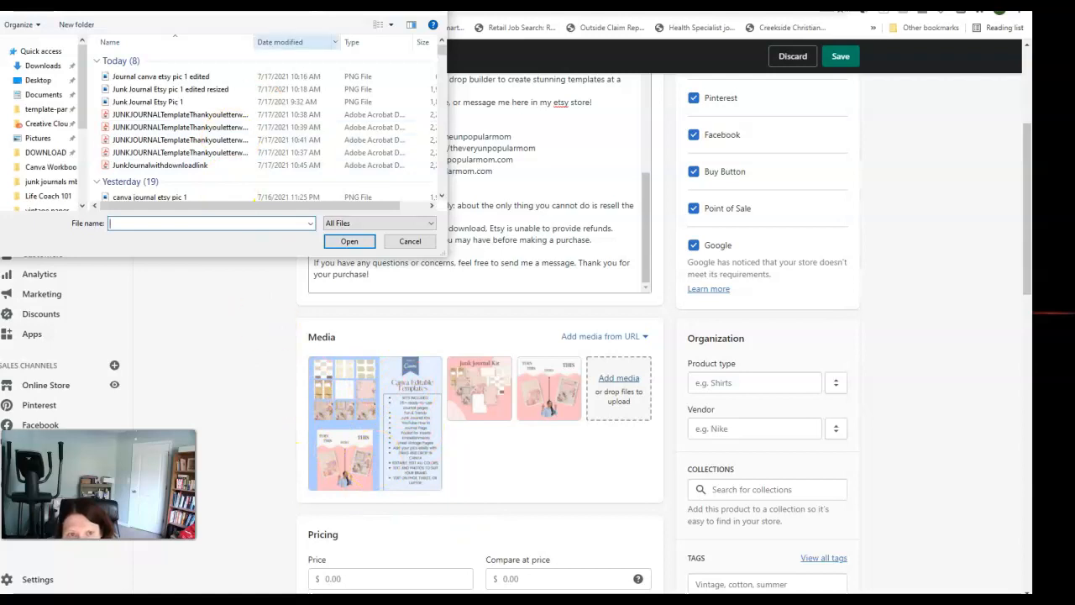
scroll(289, 147, down, 3)
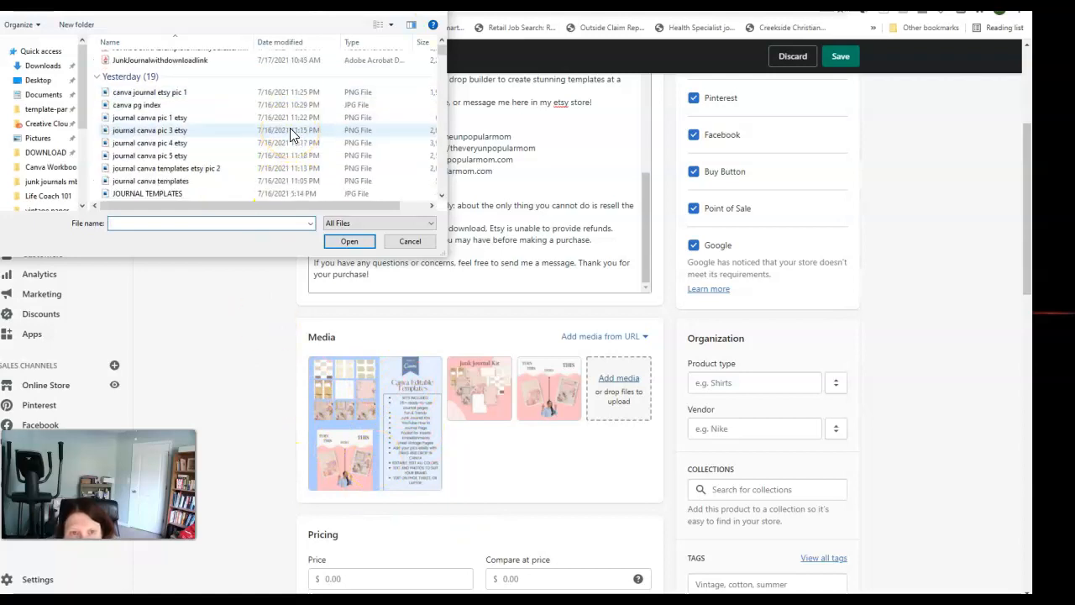
double_click(292, 143)
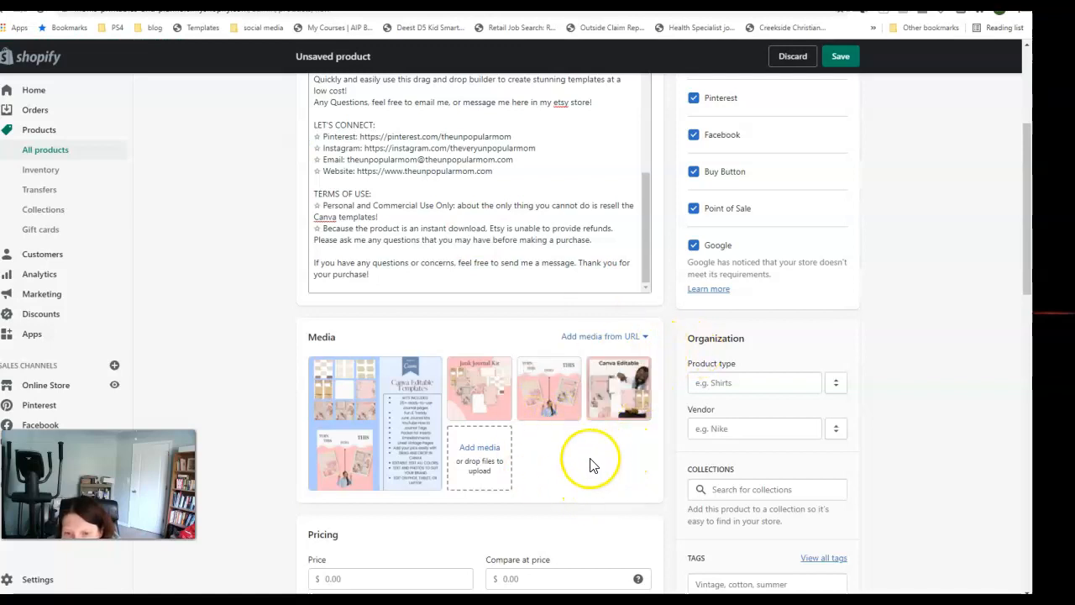
click(479, 447)
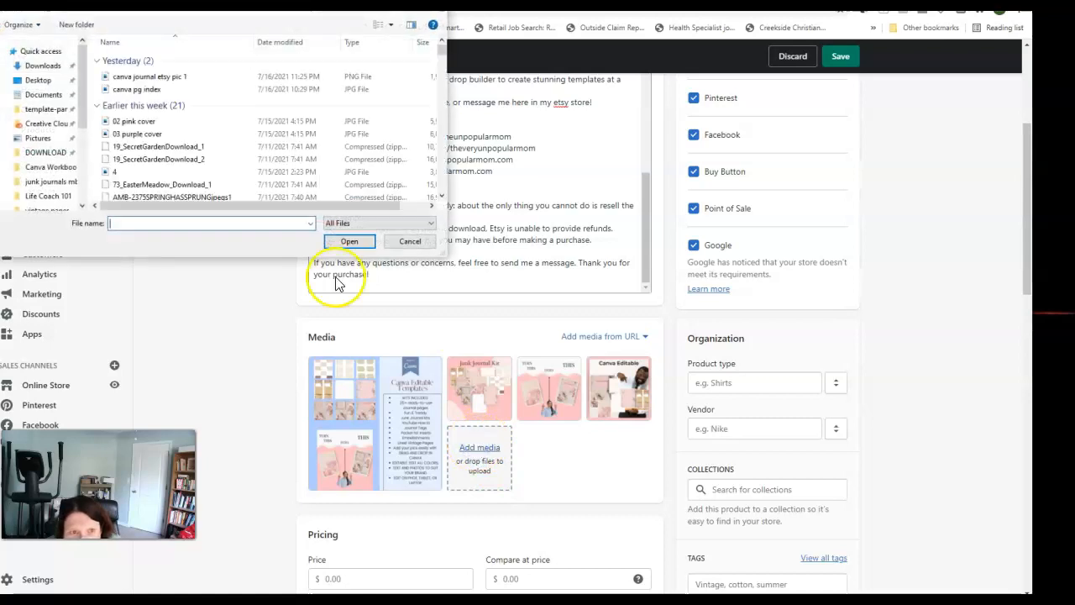
scroll(197, 106, down, 2)
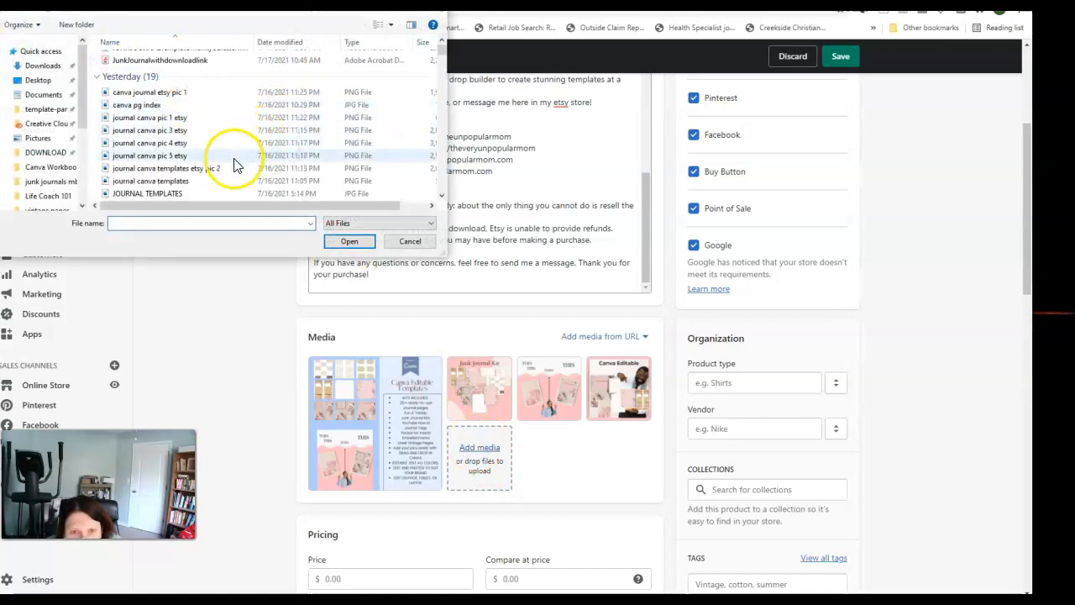
double_click(234, 166)
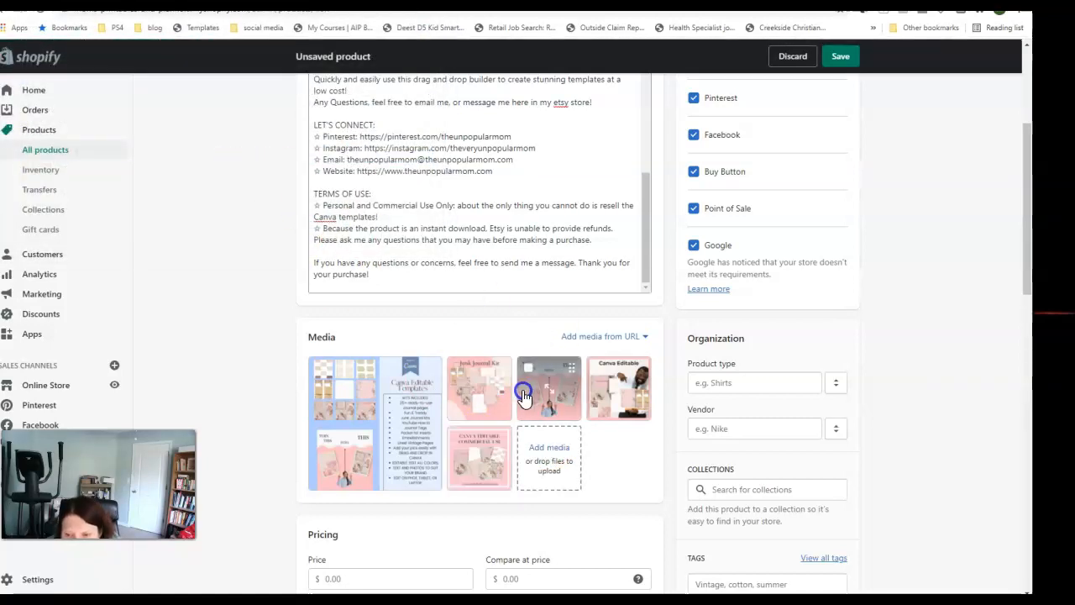
Set the product's price to $13.77 and its compare at price to $26.00, leaving the cost per item empty
scroll(559, 369, down, 3)
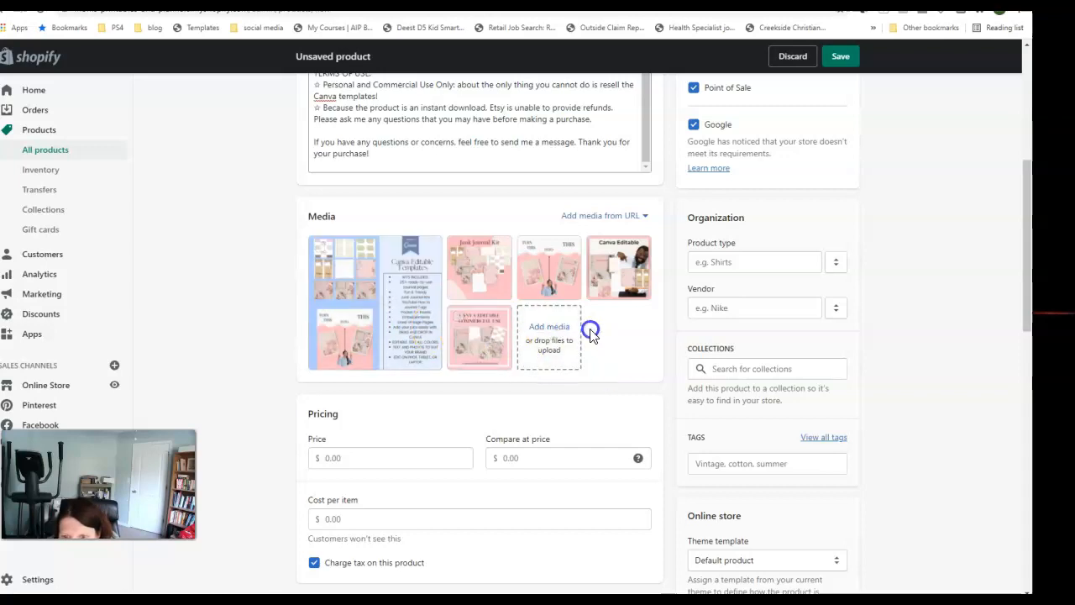
scroll(591, 334, down, 3)
click(374, 338)
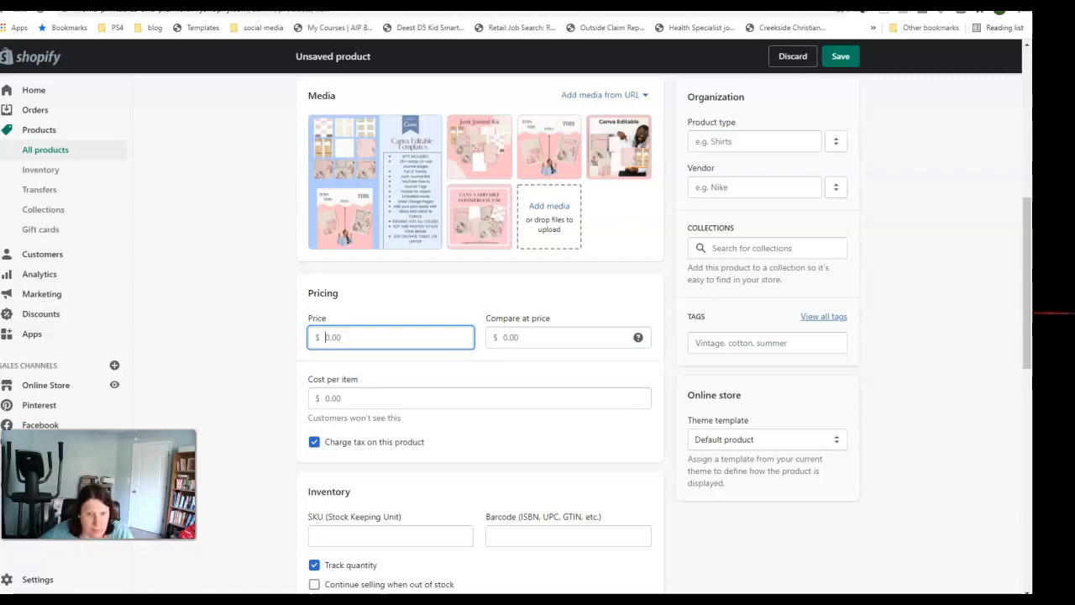
click(383, 347)
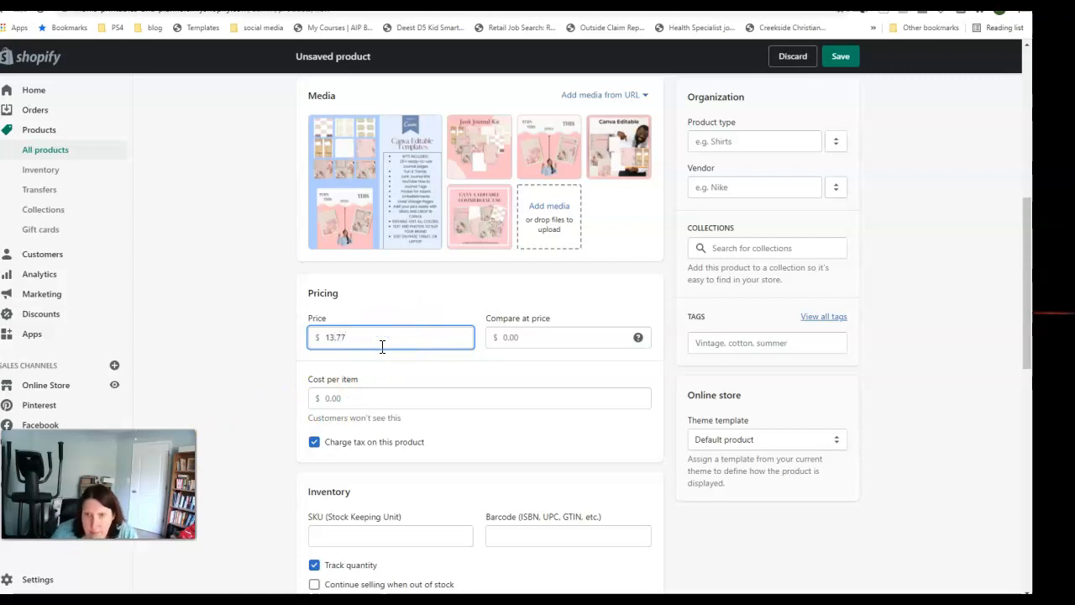
click(545, 339)
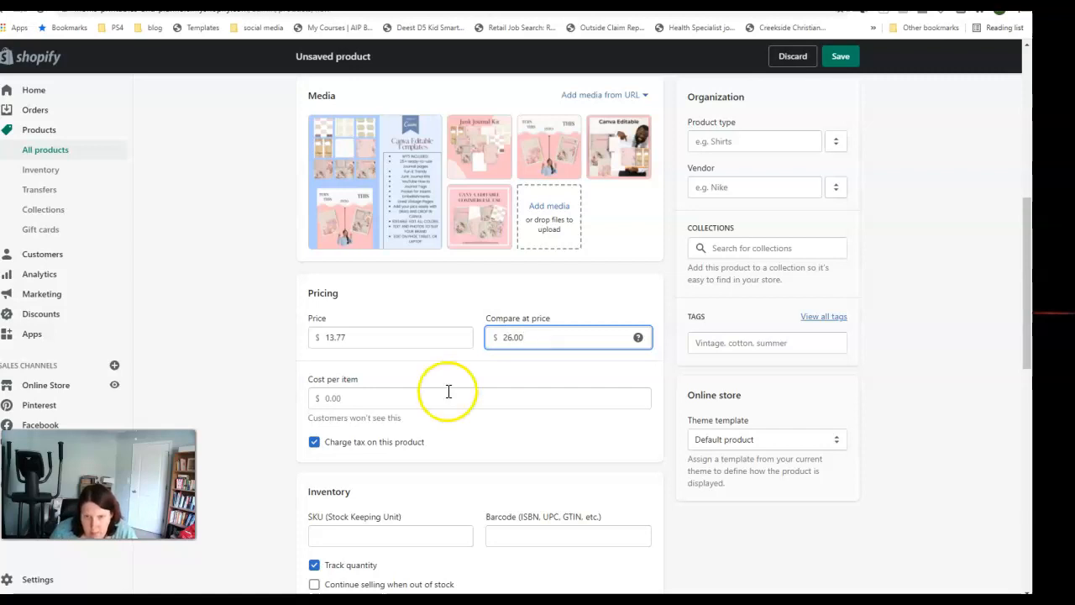
click(340, 338)
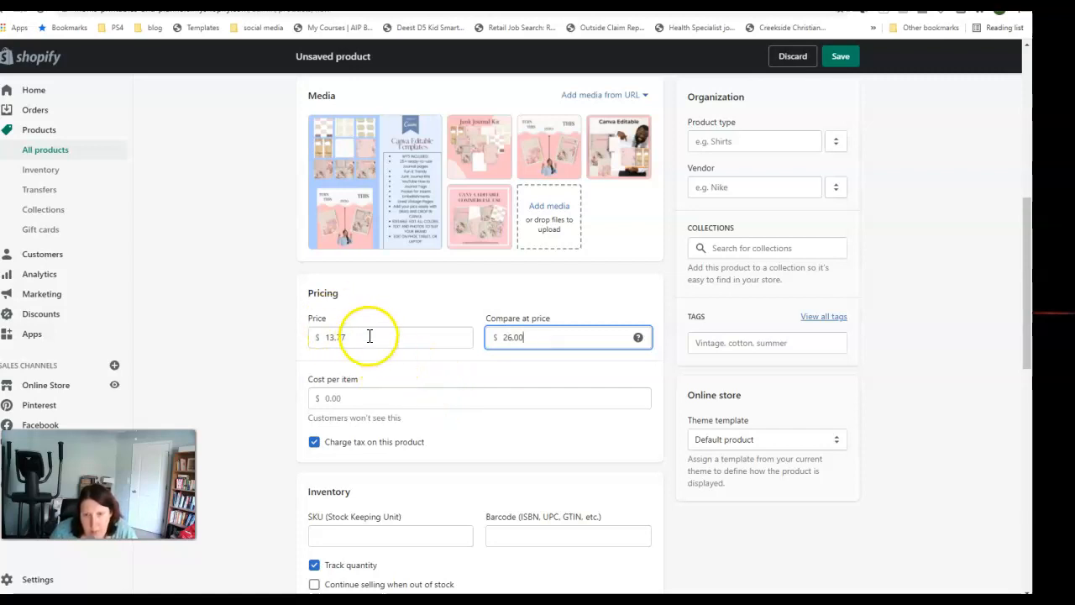
click(365, 402)
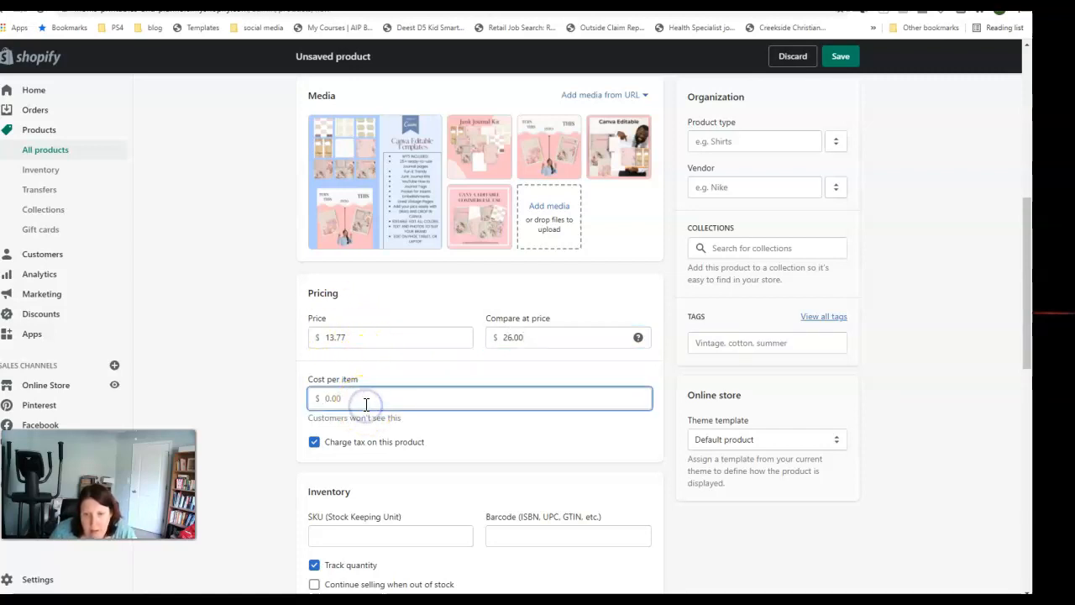
click(358, 400)
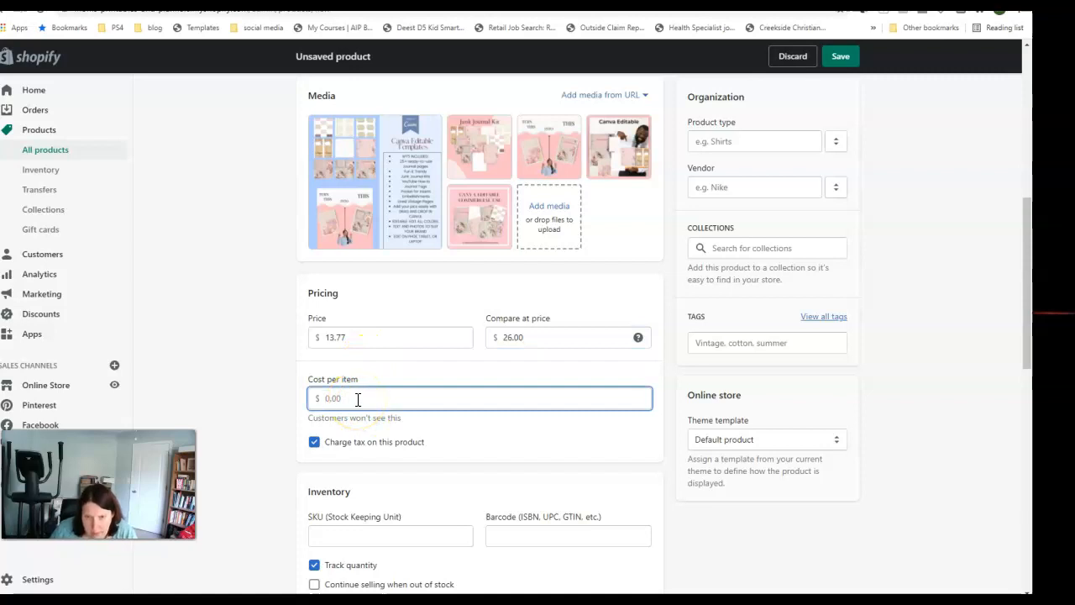
Set the product's available inventory quantity to 25.00
scroll(361, 404, down, 1)
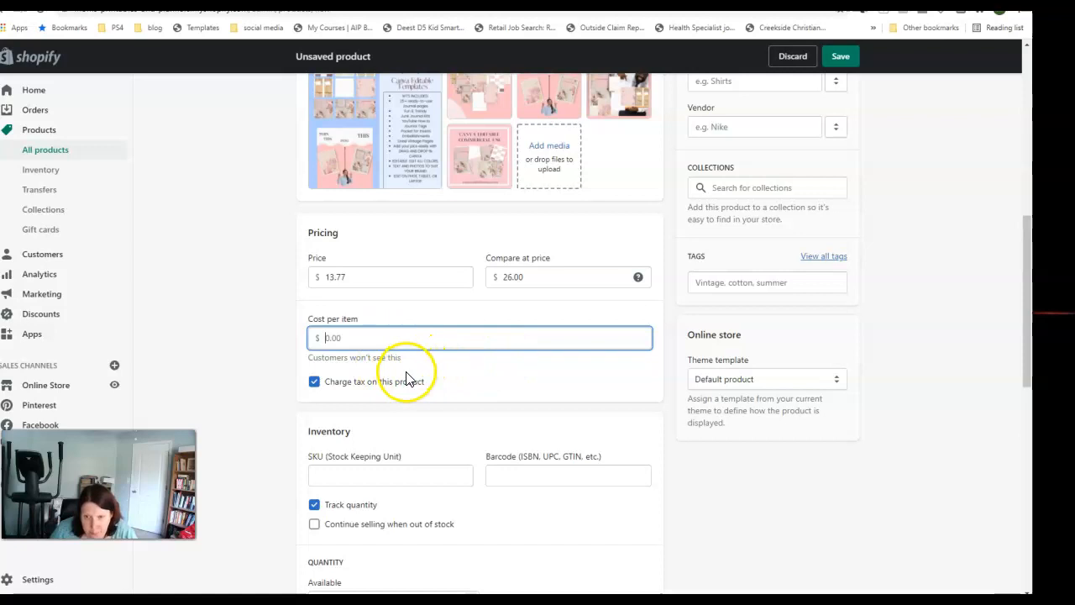
scroll(412, 380, up, 2)
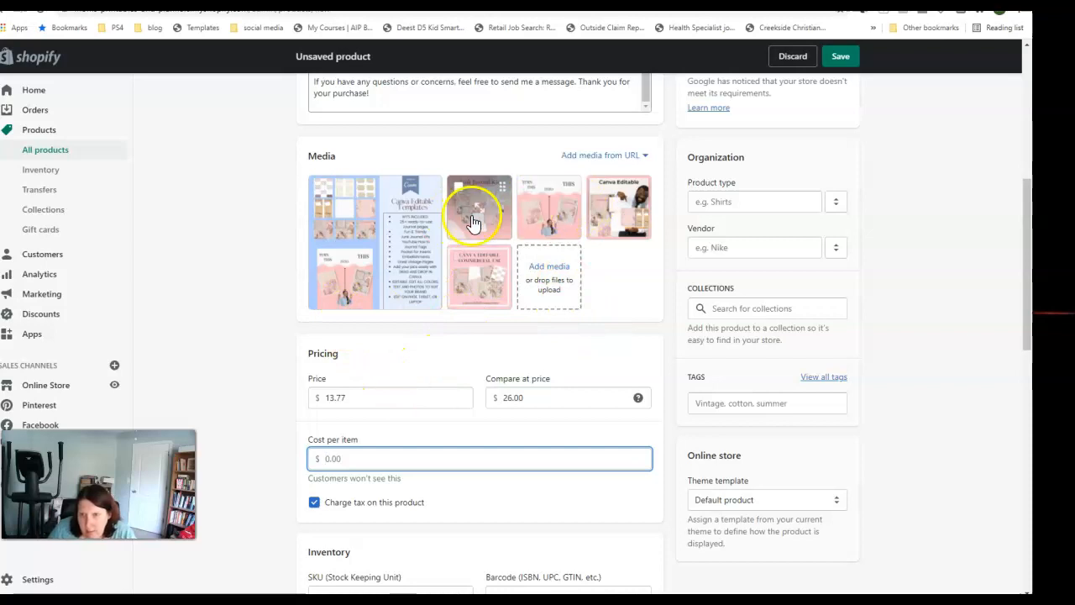
scroll(443, 389, down, 1)
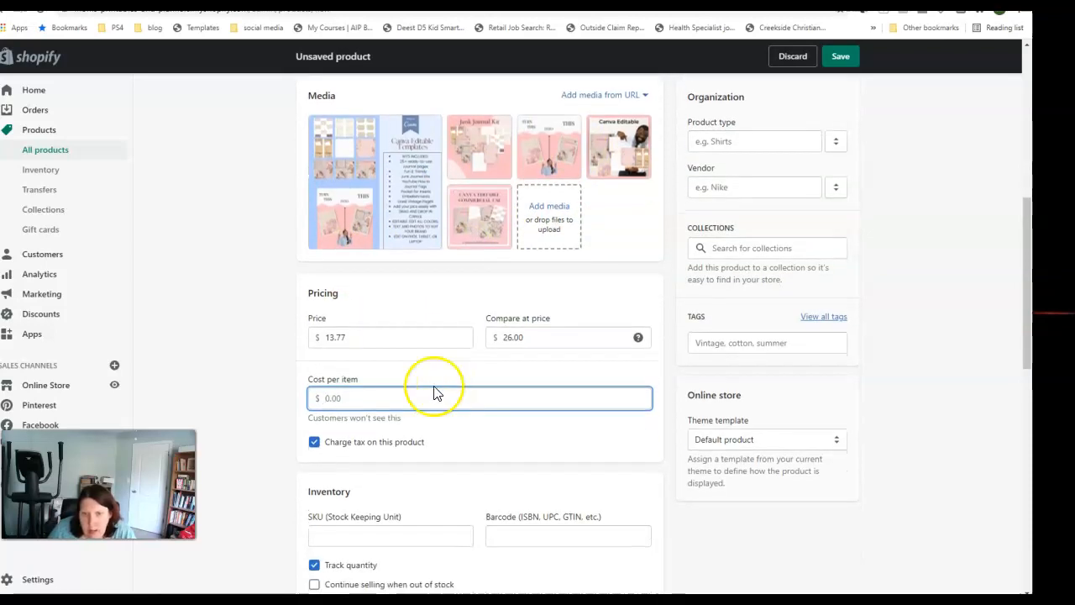
scroll(372, 403, down, 2)
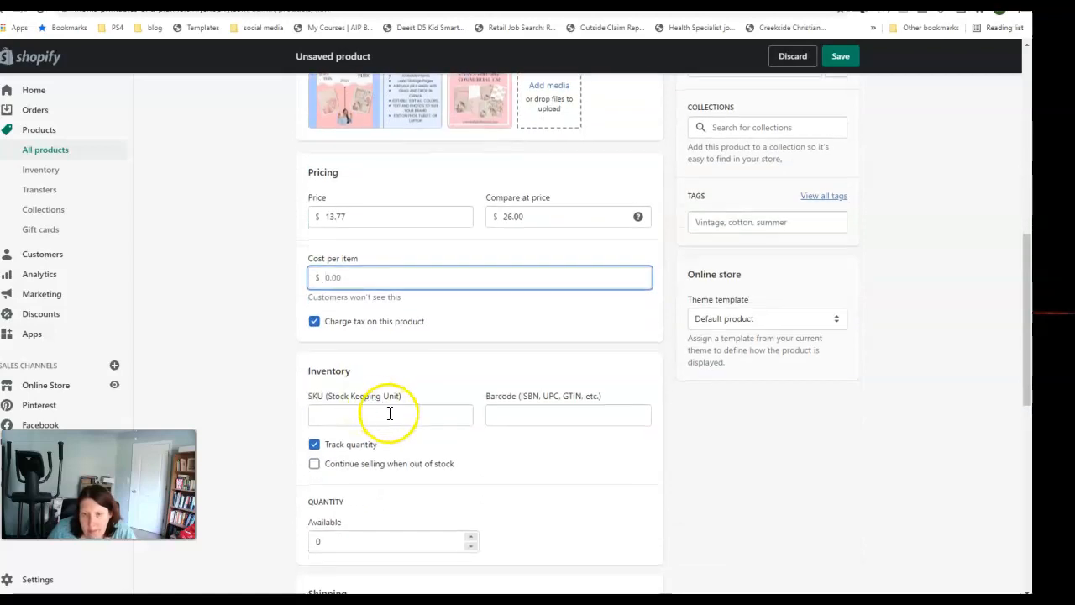
scroll(437, 409, down, 2)
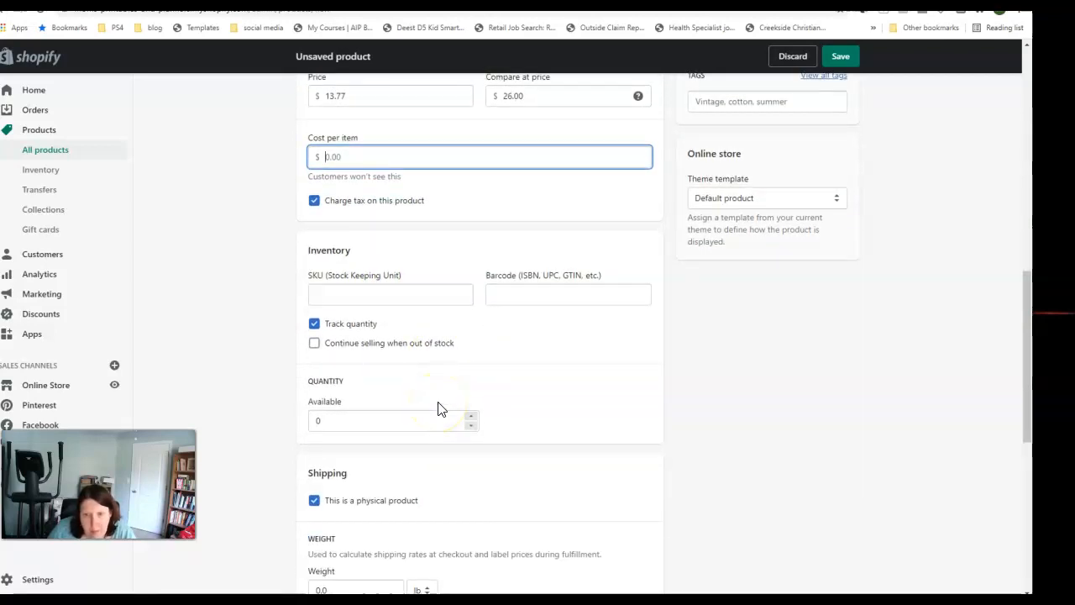
scroll(438, 409, down, 2)
click(424, 305)
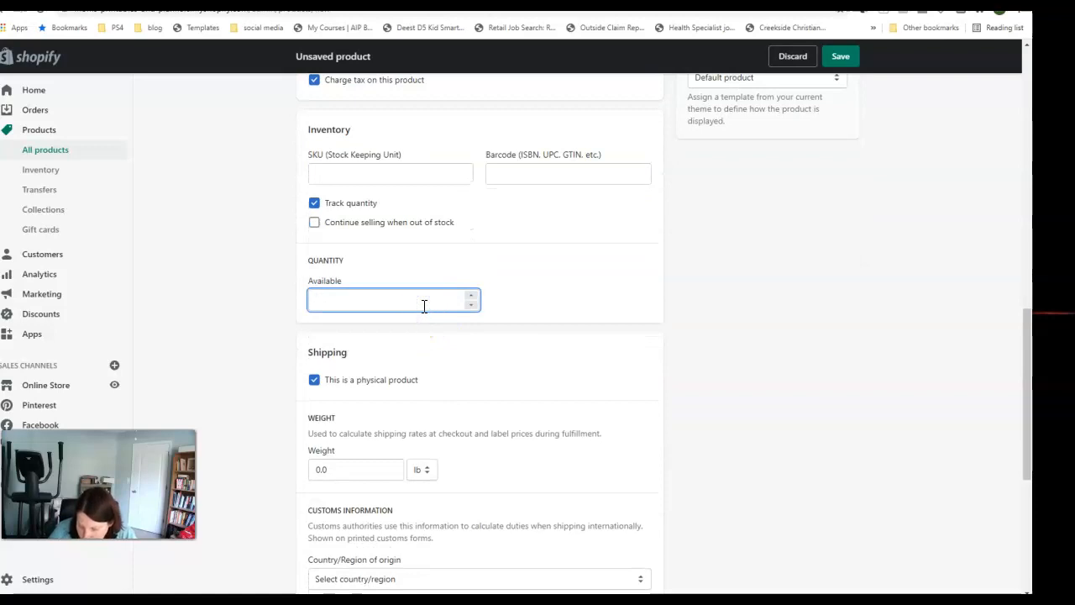
click(426, 303)
scroll(506, 344, down, 2)
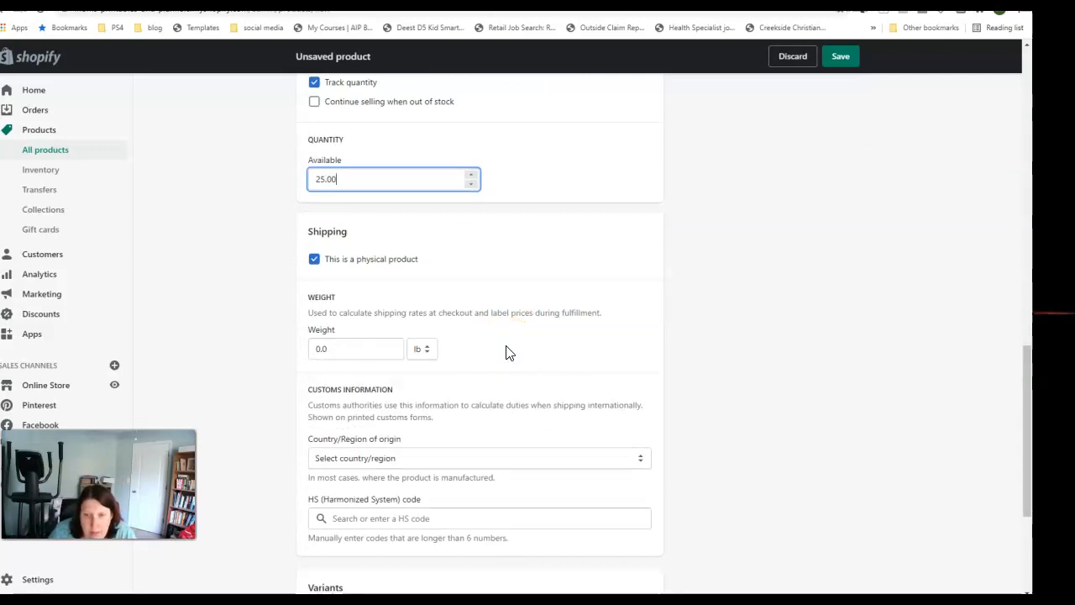
Set the country/region of origin in the product's customs information to United States
scroll(507, 353, down, 2)
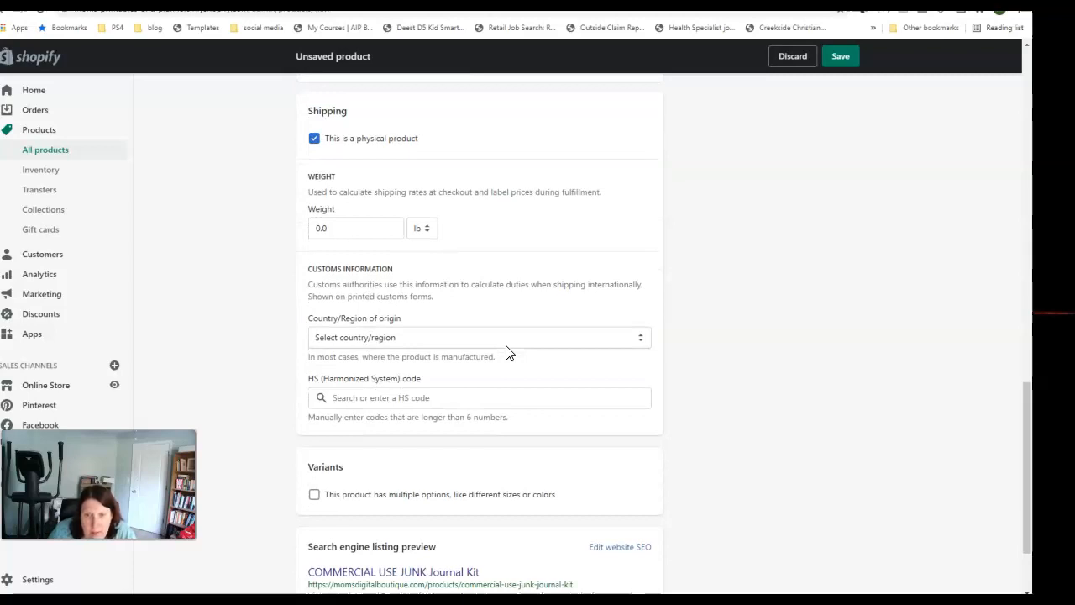
click(505, 313)
scroll(506, 312, down, 1)
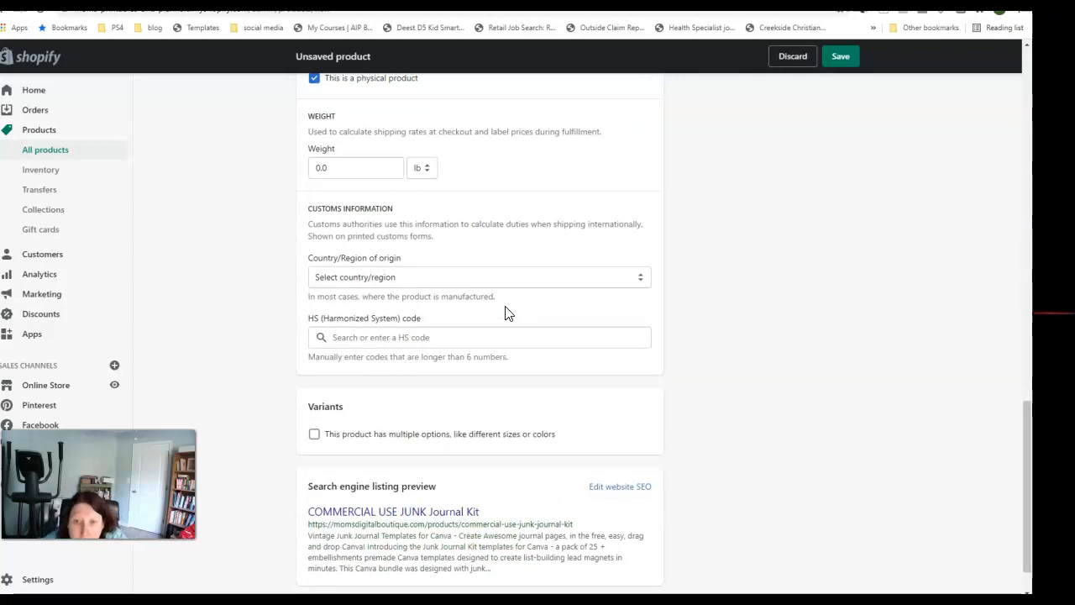
click(634, 279)
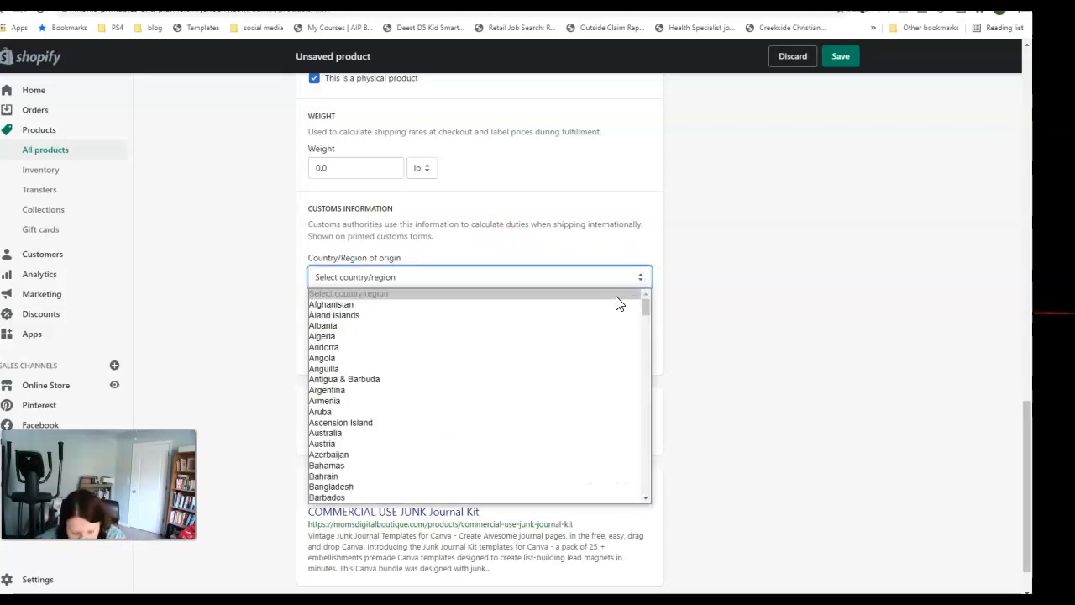
key(u)
scroll(616, 303, down, 3)
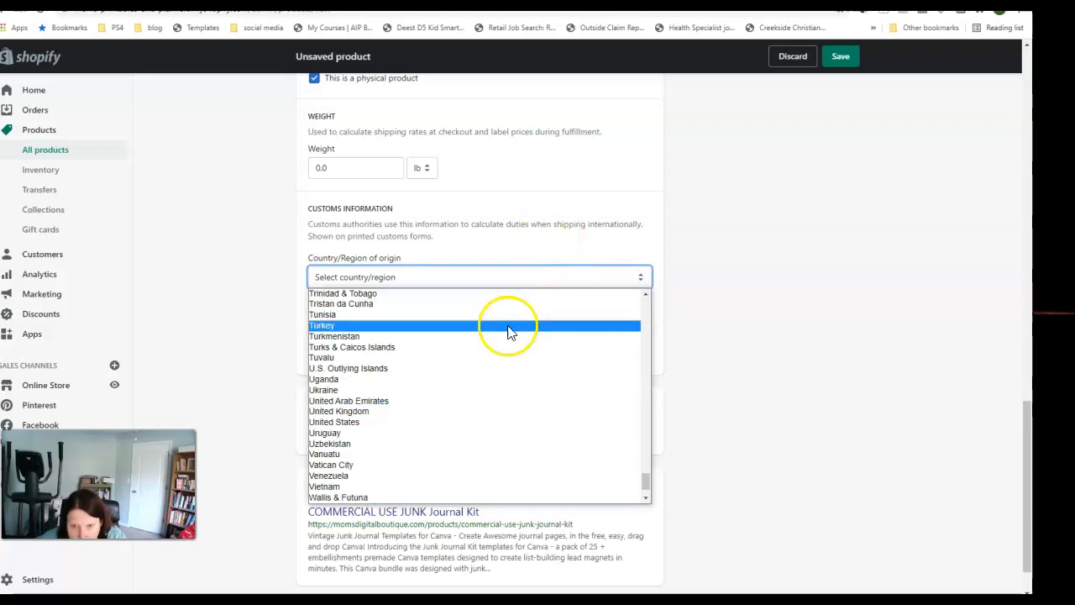
click(467, 423)
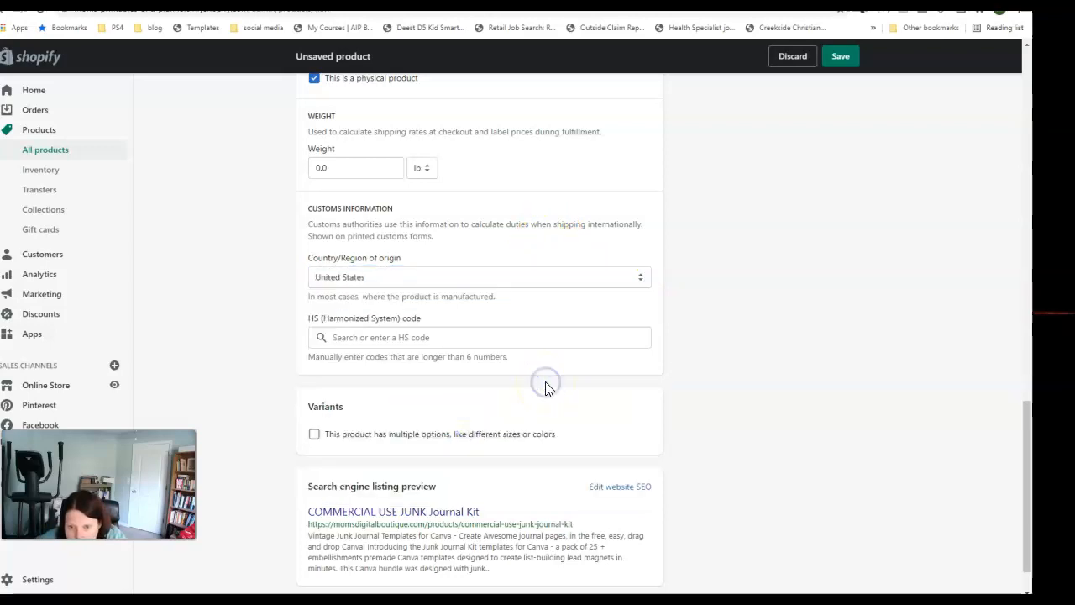
Open the product's search engine listing for editing and review its page title, description and URL handle
scroll(547, 384, down, 1)
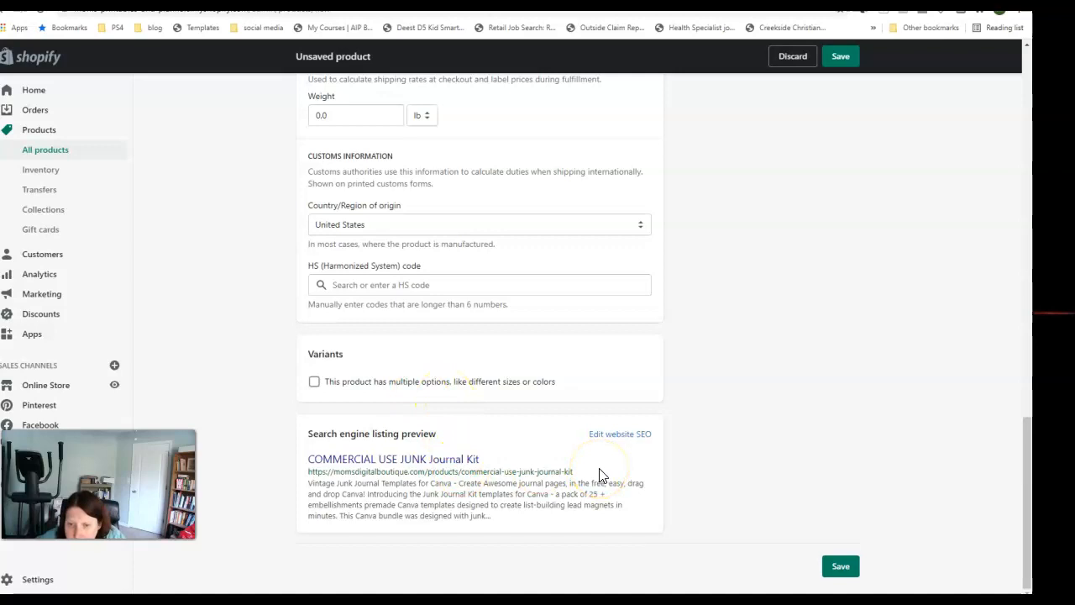
click(634, 437)
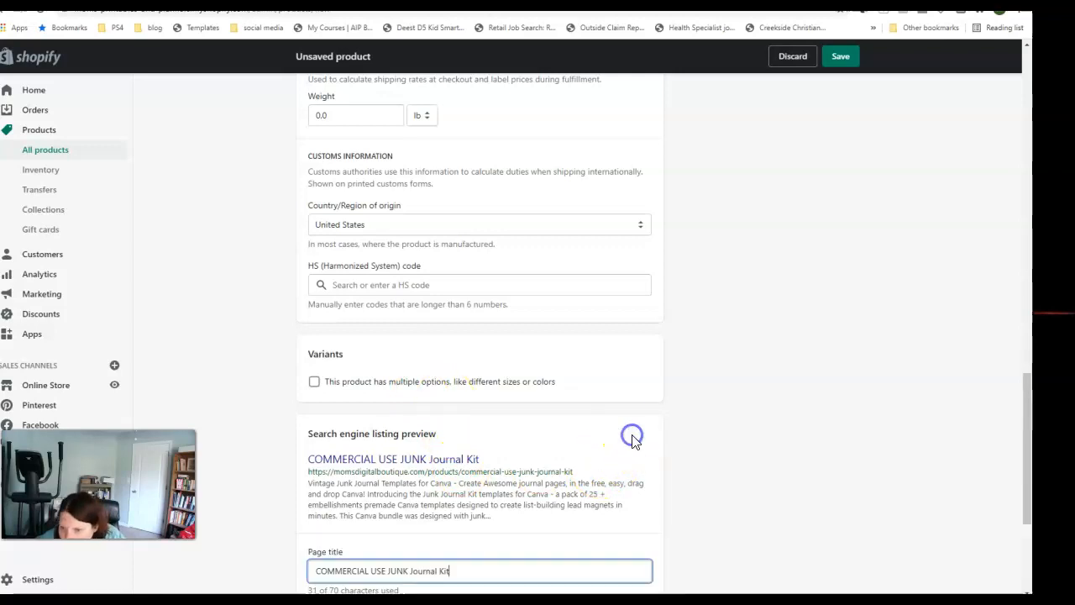
scroll(634, 443, down, 2)
scroll(634, 442, down, 1)
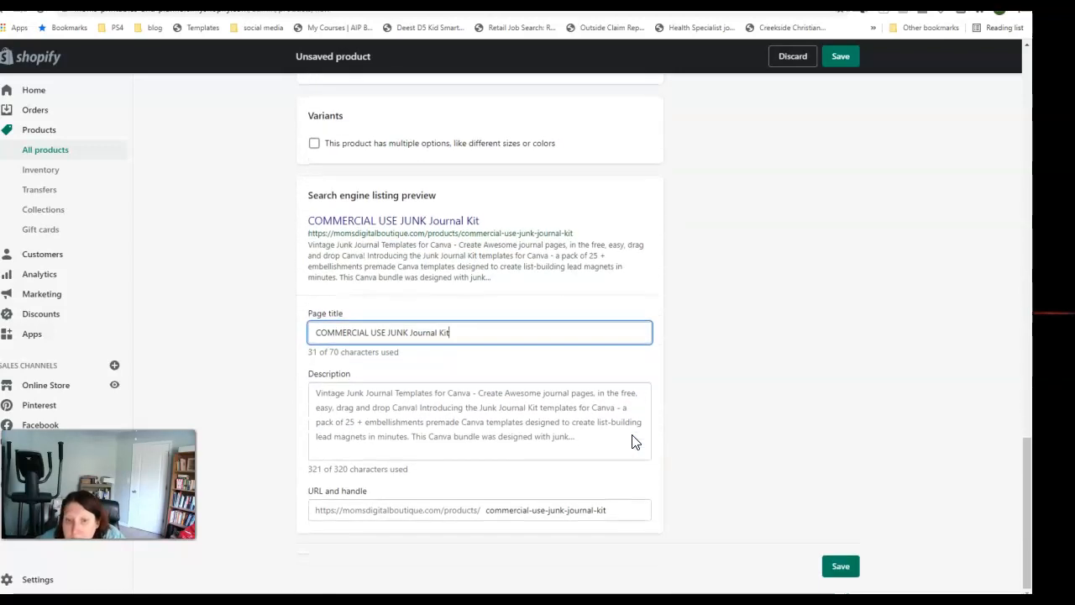
click(473, 333)
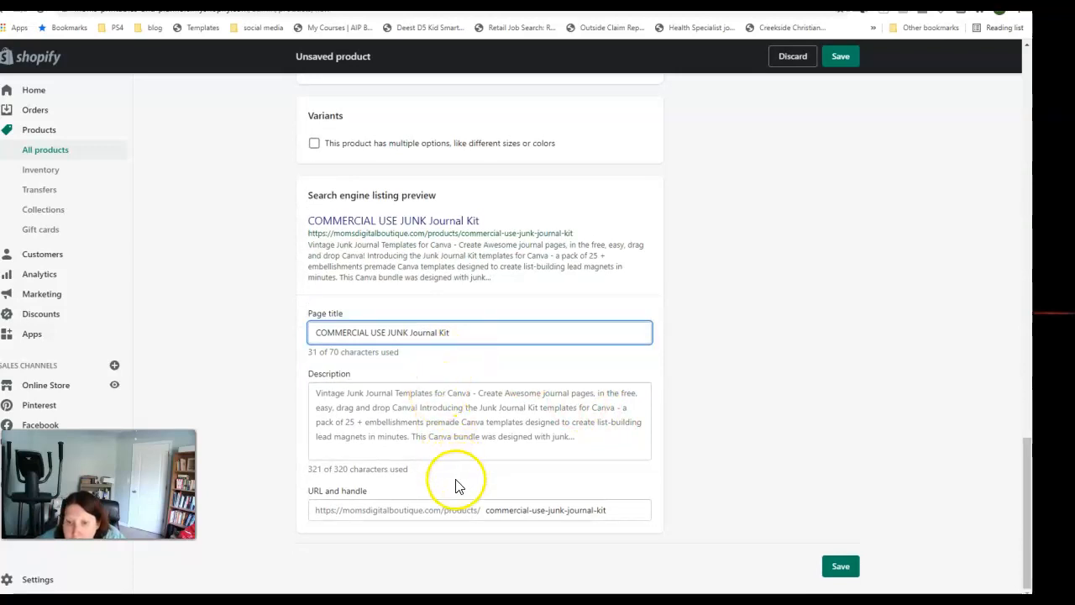
click(486, 509)
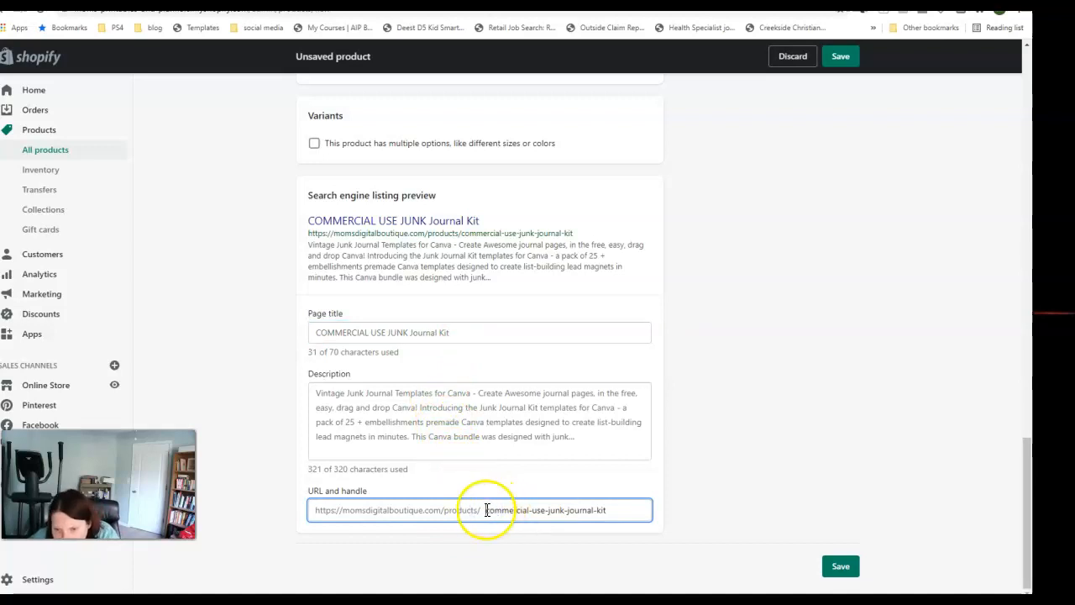
Set the product status to Active and review the sales channels and apps it is offered on
scroll(764, 393, up, 2)
scroll(764, 393, up, 10)
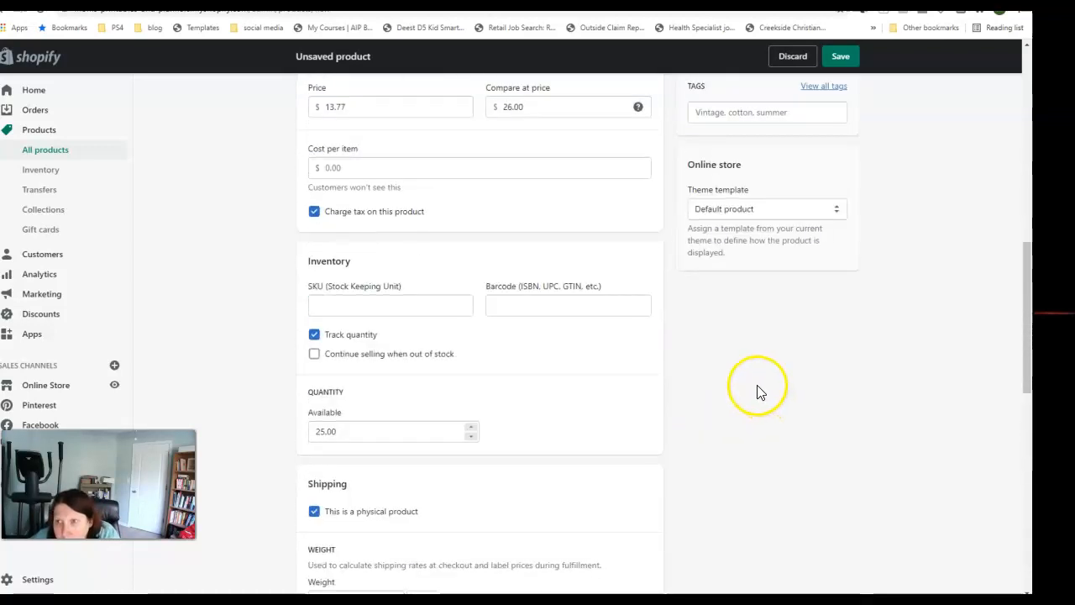
scroll(777, 380, up, 1)
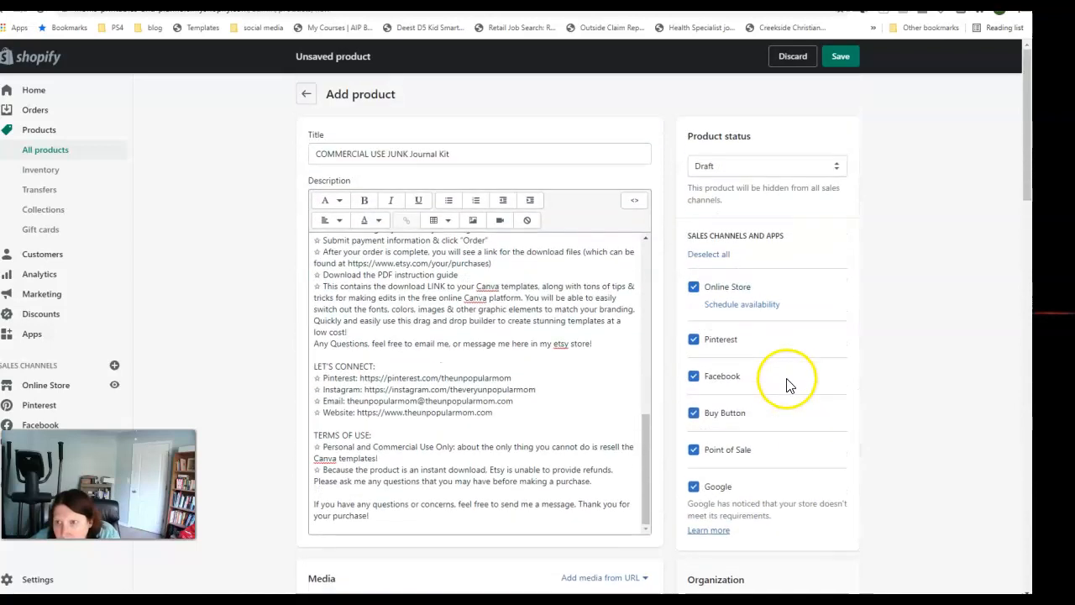
click(837, 173)
click(818, 183)
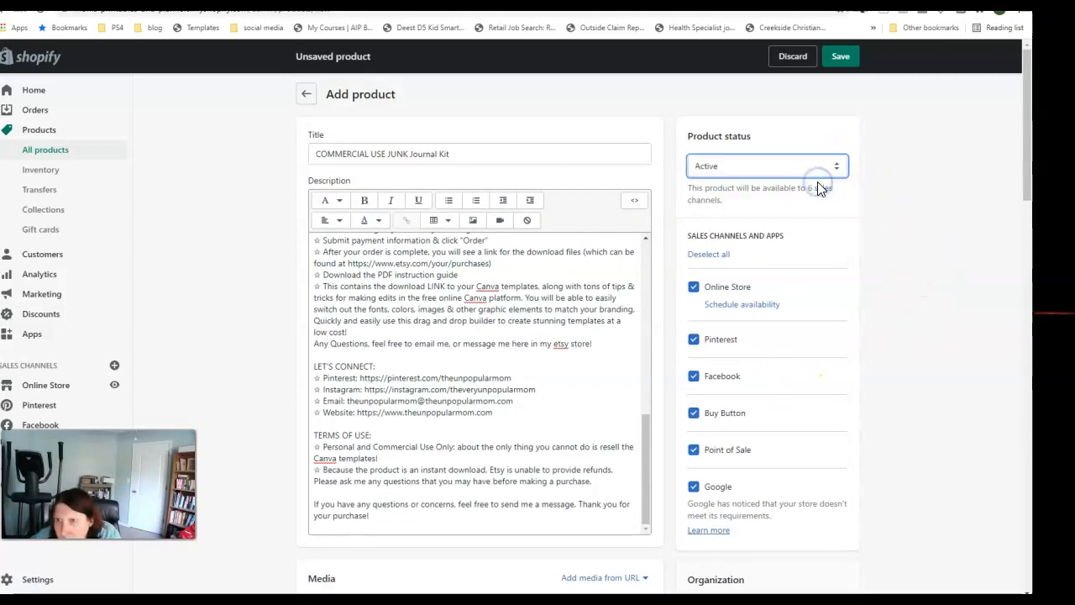
scroll(830, 240, down, 1)
scroll(827, 244, down, 1)
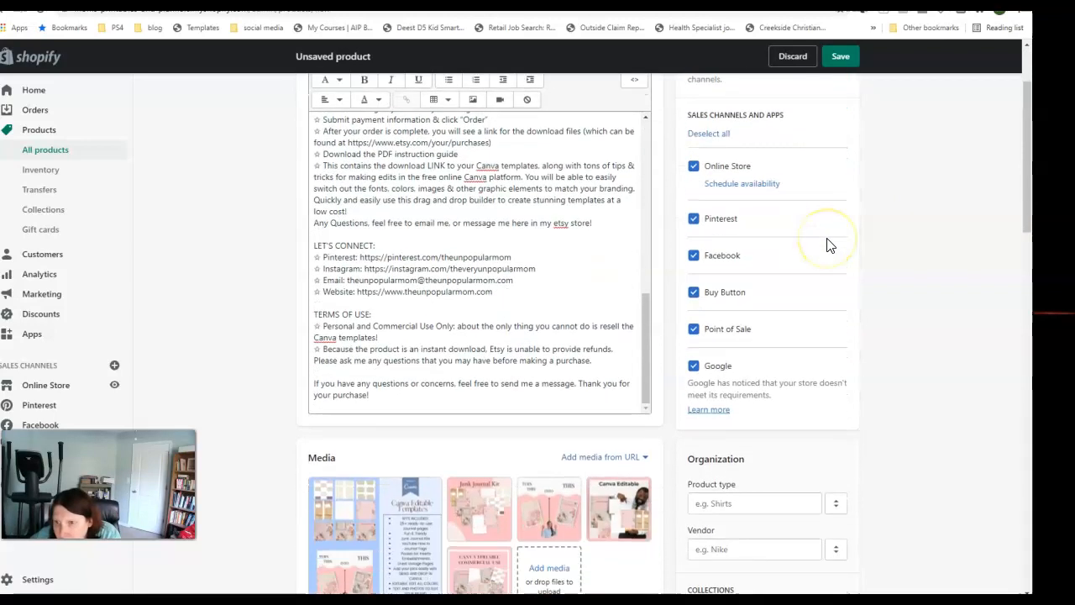
click(822, 246)
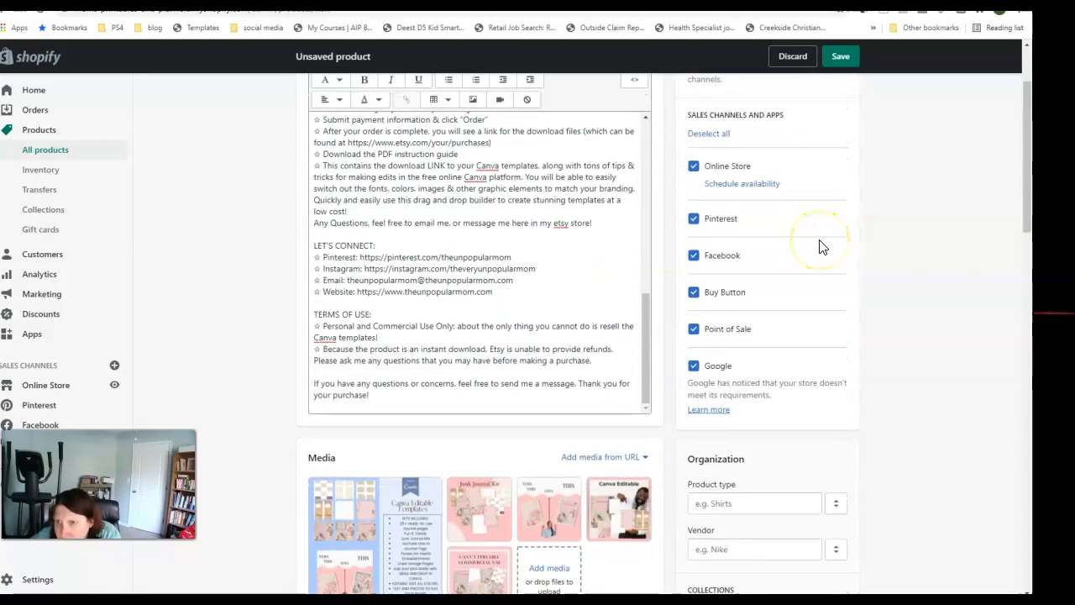
click(776, 248)
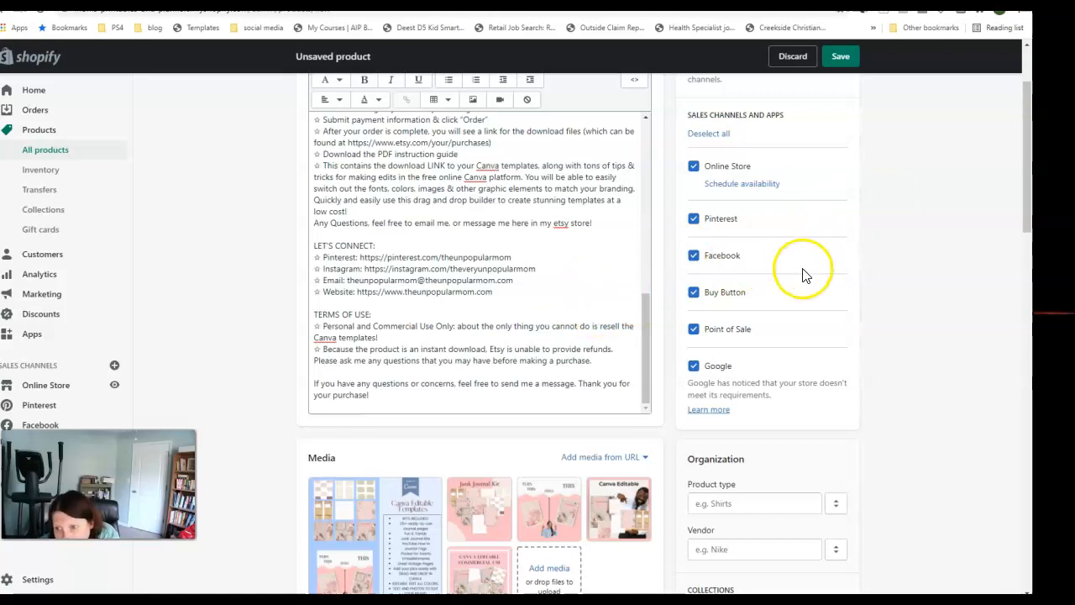
Add "Junk Journal" as a new product type and assign it to the product
scroll(802, 275, down, 1)
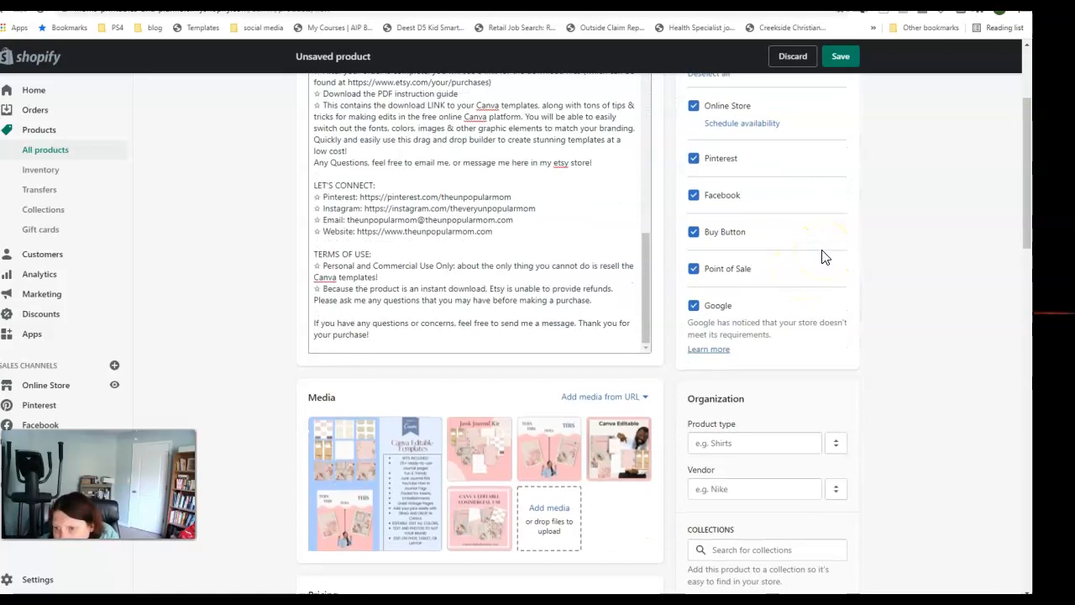
scroll(823, 257, down, 2)
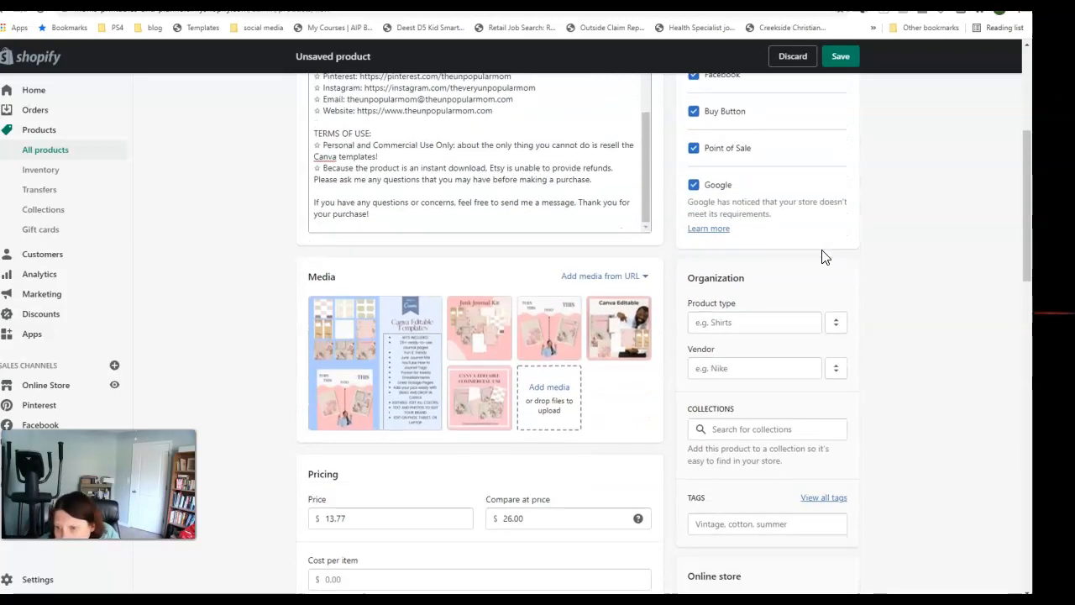
click(838, 325)
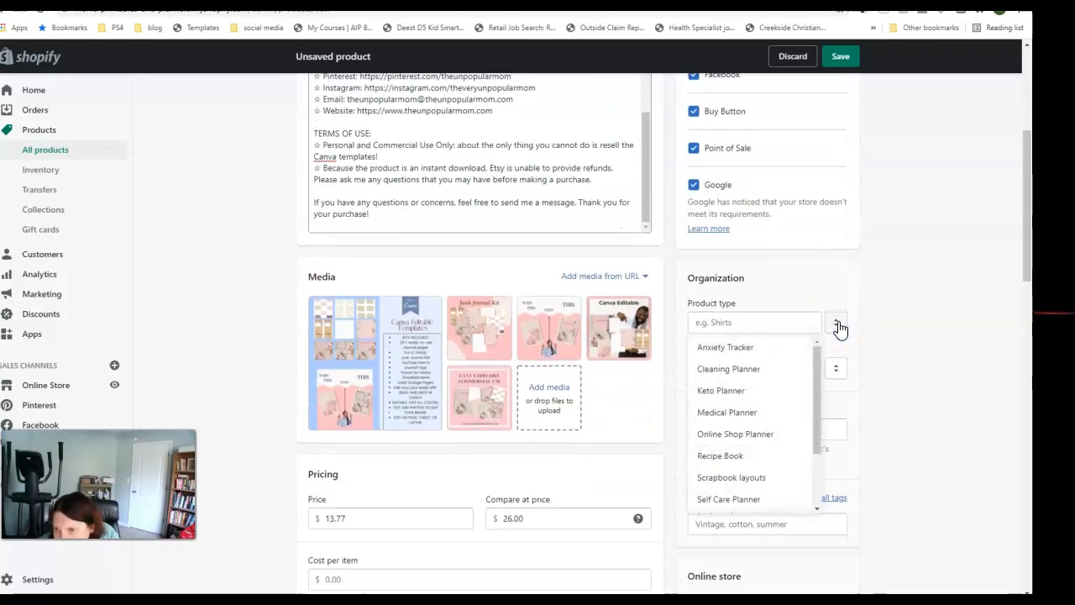
click(768, 326)
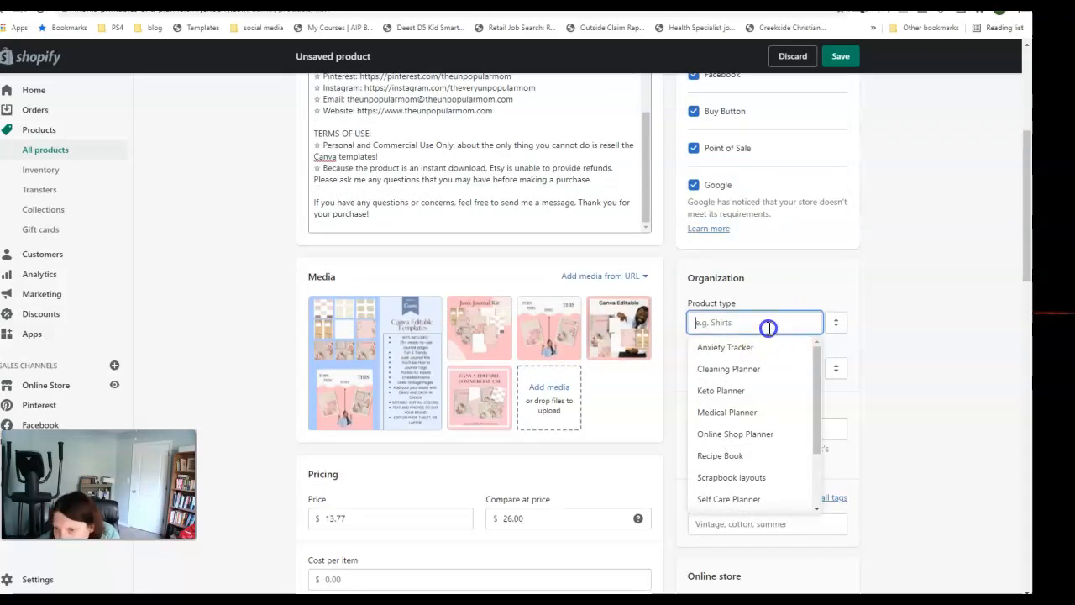
text(Scr)
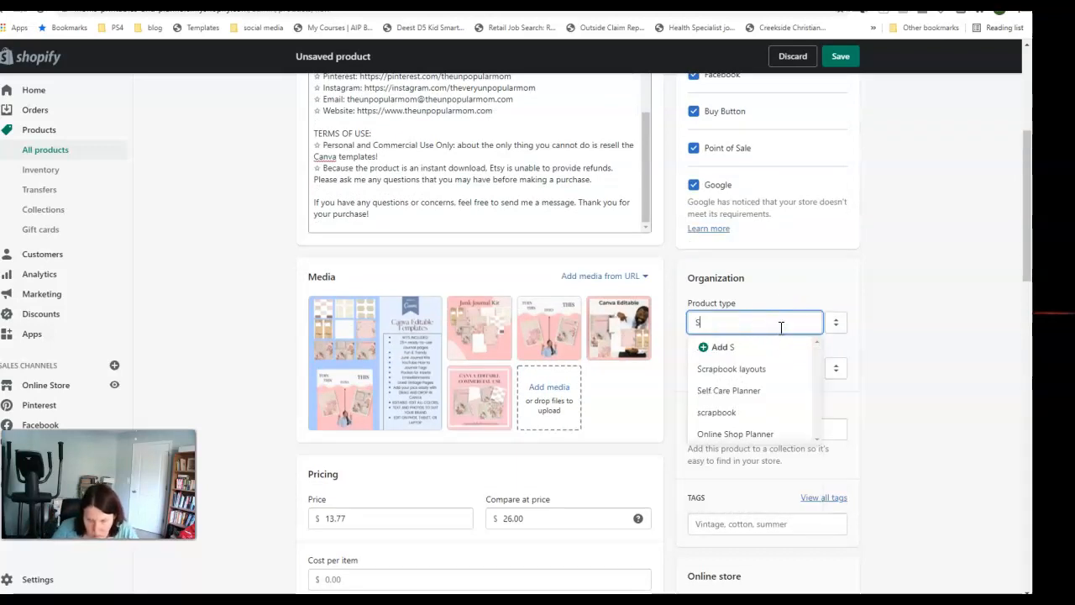
key(BackSpace)
key(BackSpace)
key(BackSpace)
text(Junk Journa)
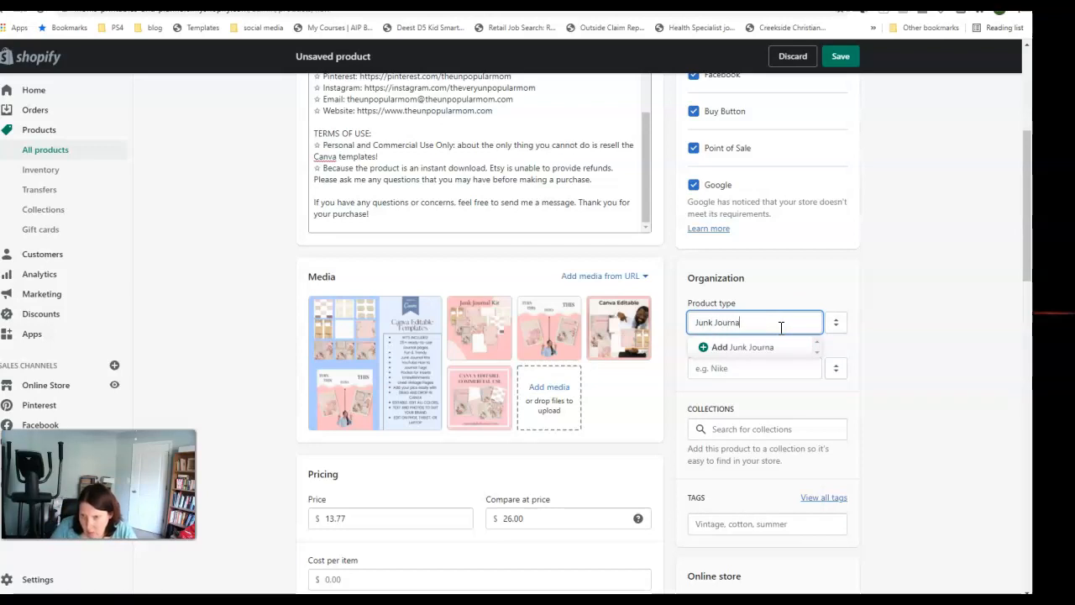
click(719, 348)
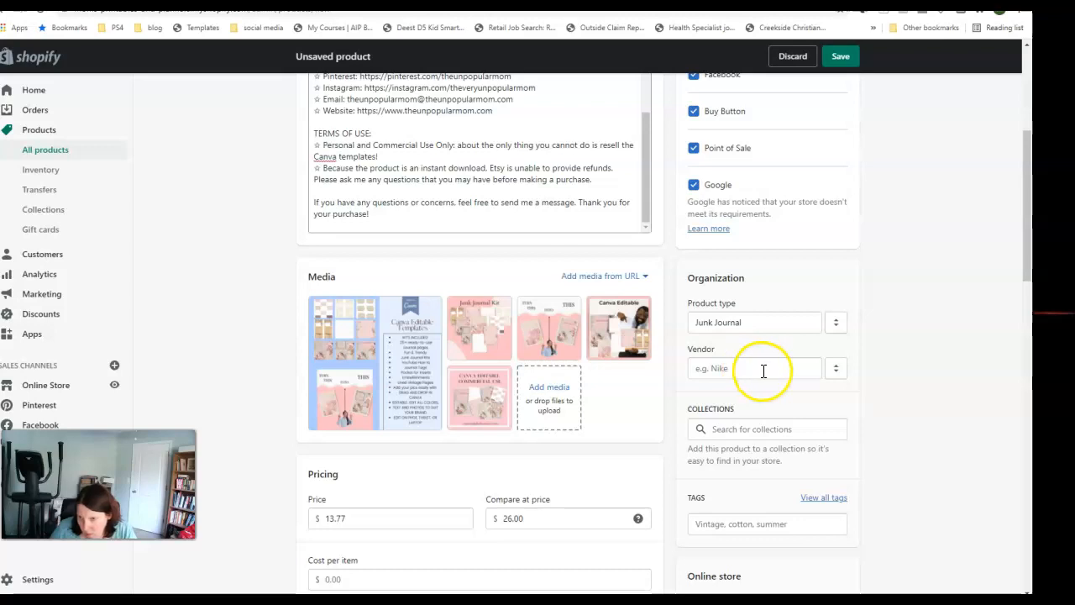
Tag the product with the frequently used tags journal, scrapbooking and printables
scroll(761, 373, down, 2)
scroll(773, 379, down, 1)
click(809, 348)
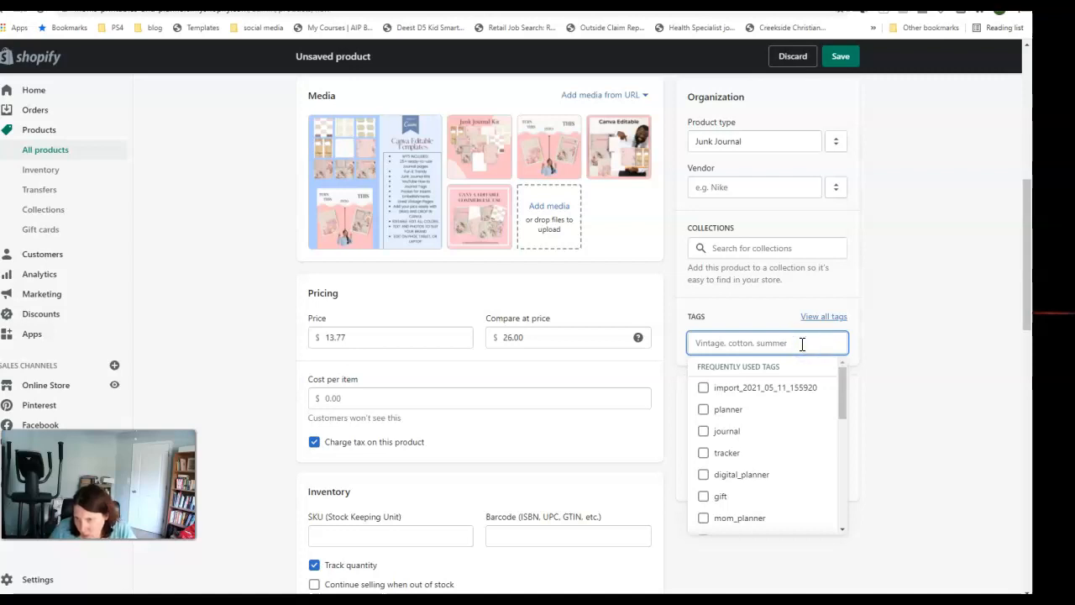
click(704, 432)
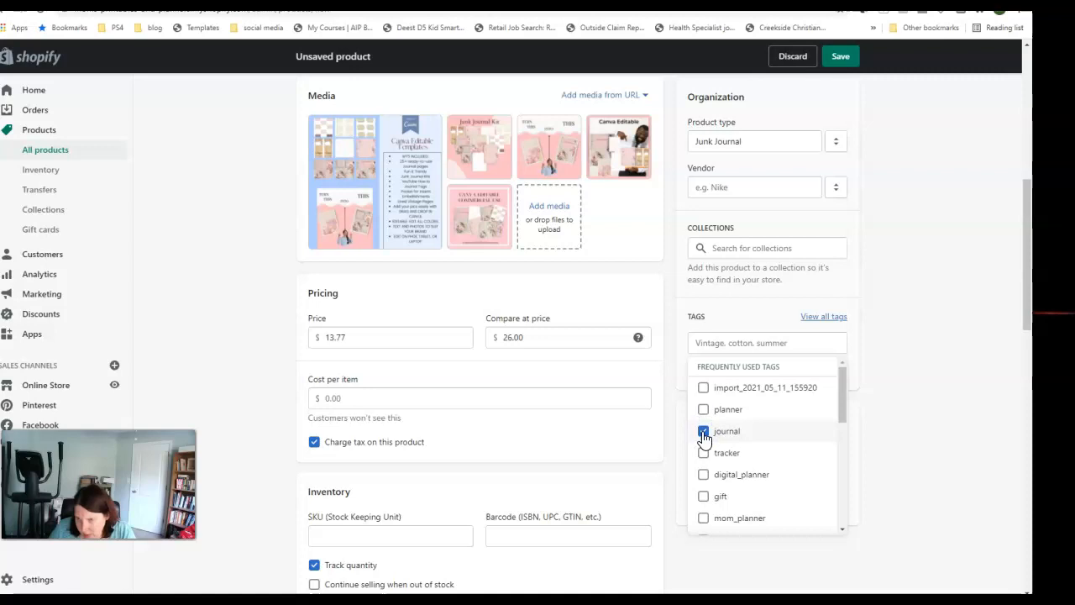
scroll(840, 446, down, 10)
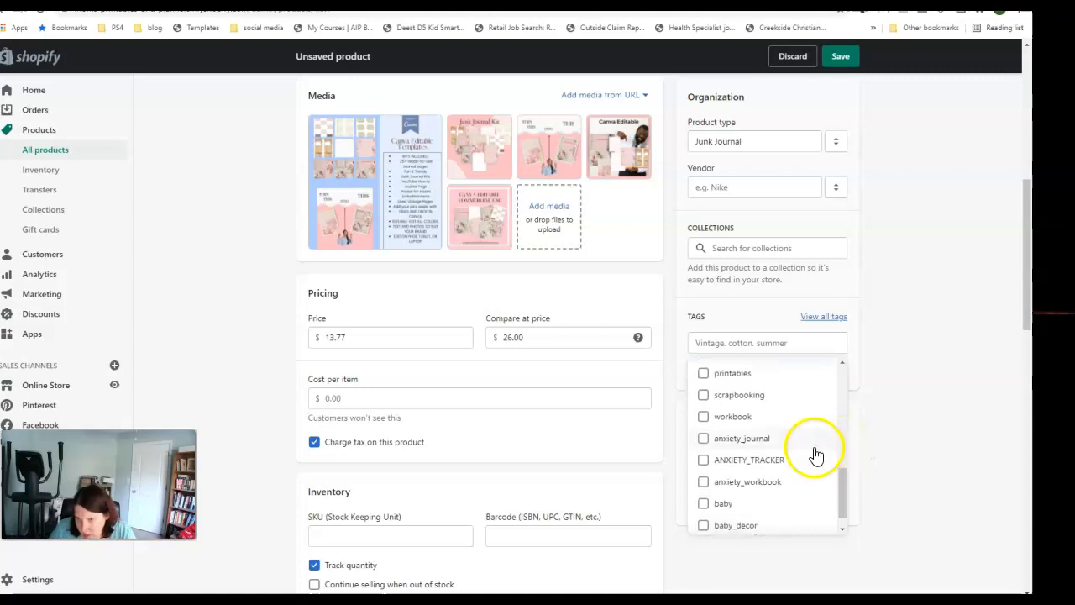
click(703, 395)
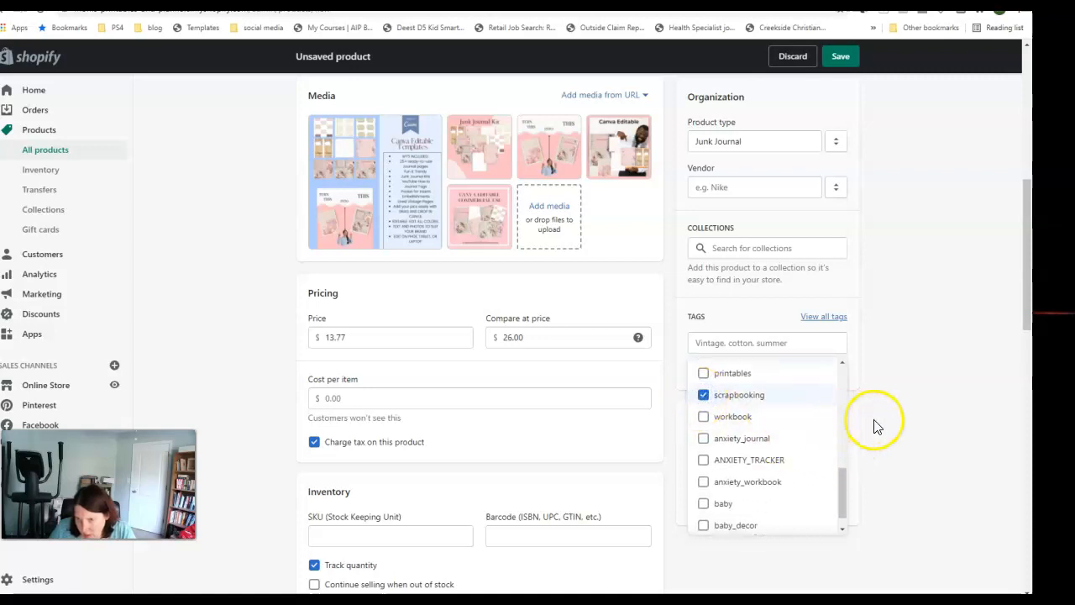
click(703, 373)
scroll(881, 372, down, 3)
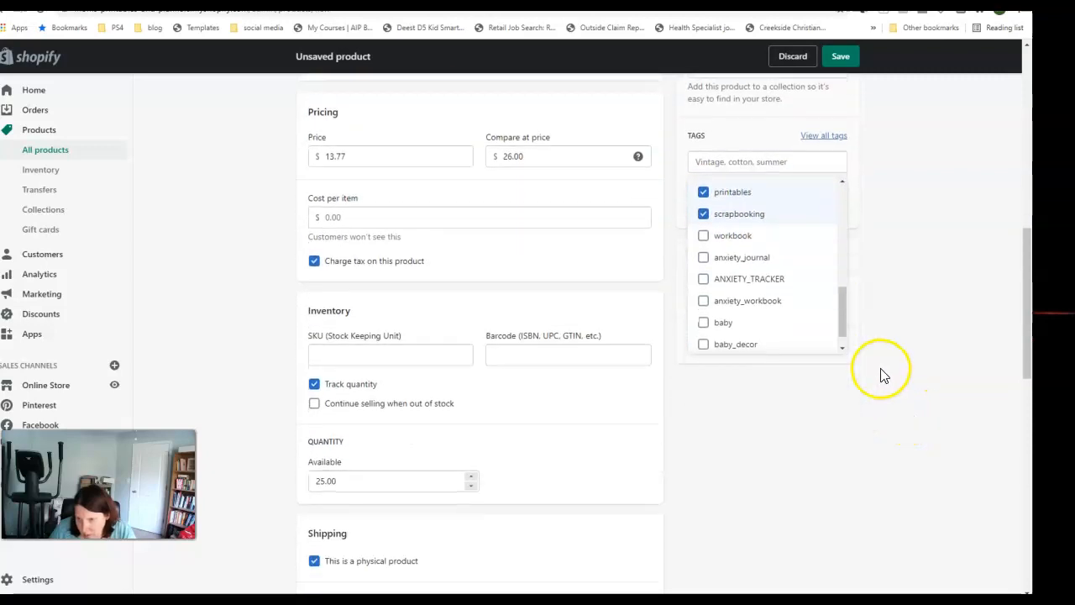
scroll(881, 372, up, 2)
click(889, 377)
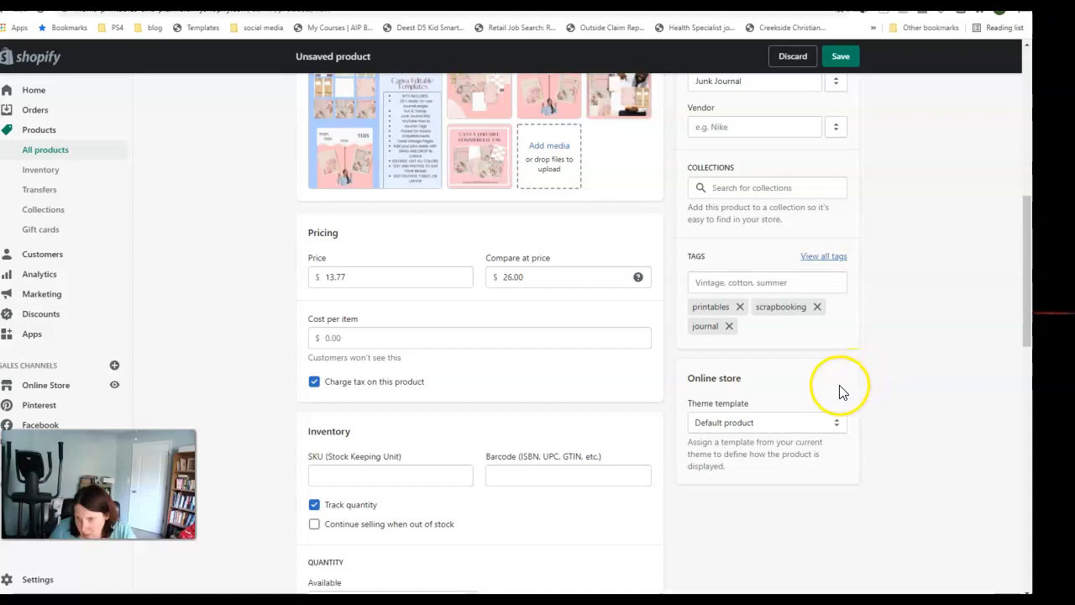
Save the new junk journal kit product
scroll(956, 449, up, 8)
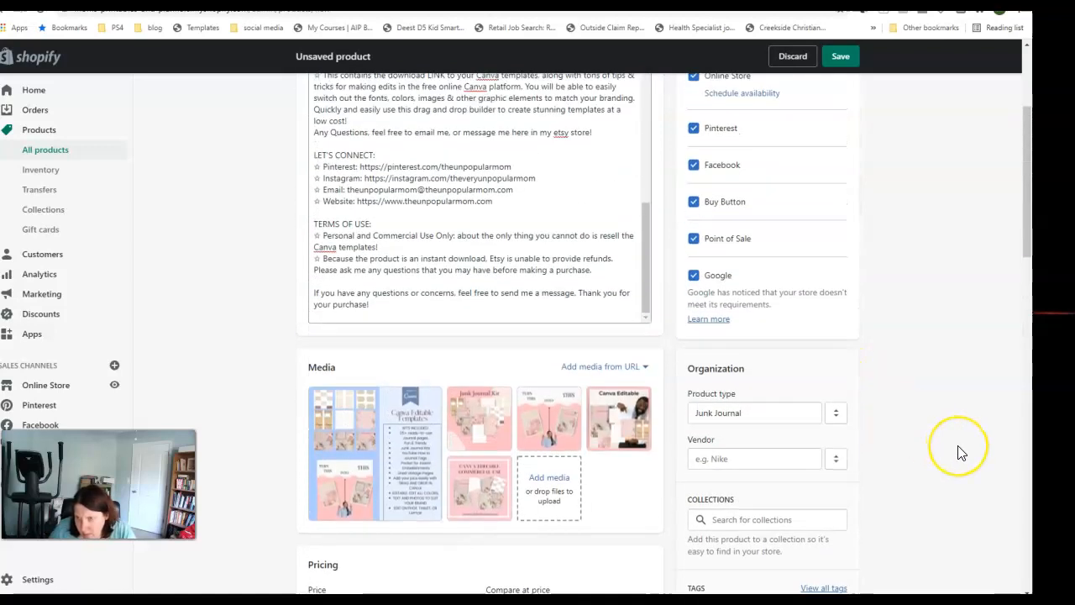
click(845, 60)
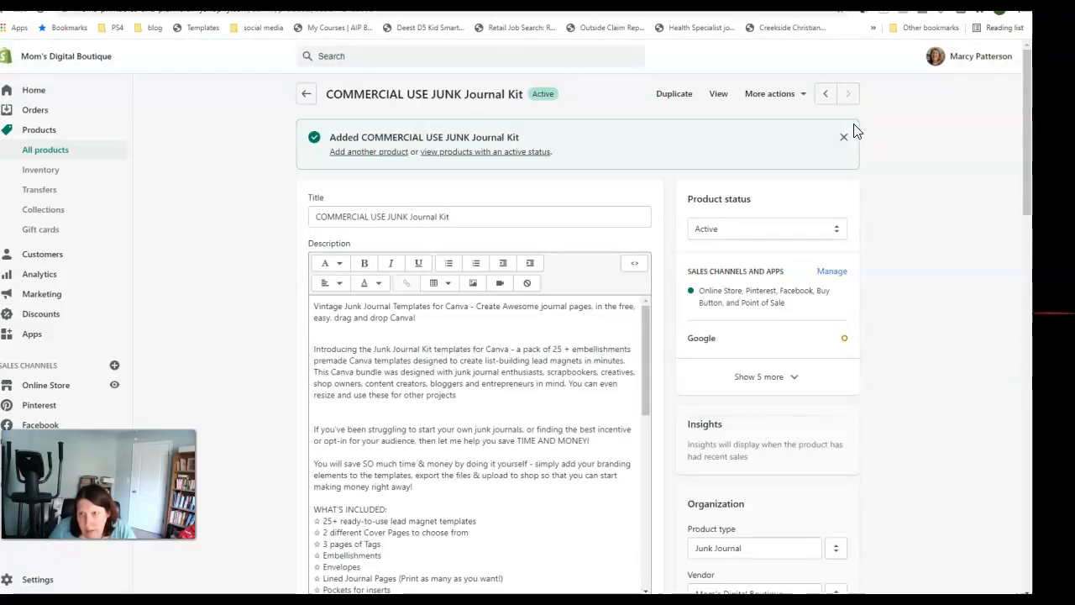
Attach the junk journal thank-you letter PDF with the download link, from the junk journals folder, to the product as its digital attachment
click(784, 97)
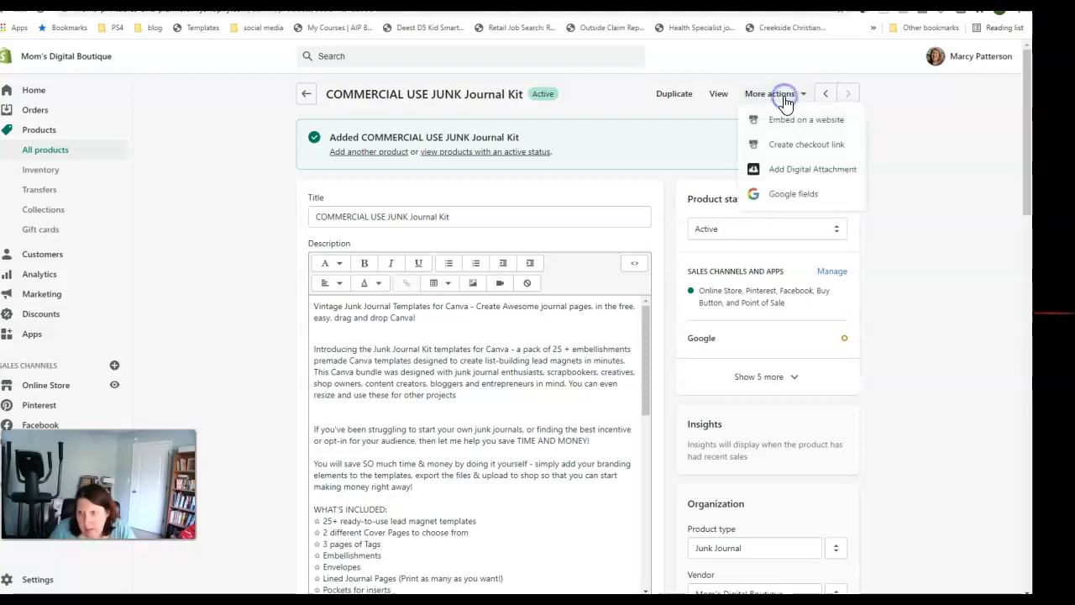
click(804, 178)
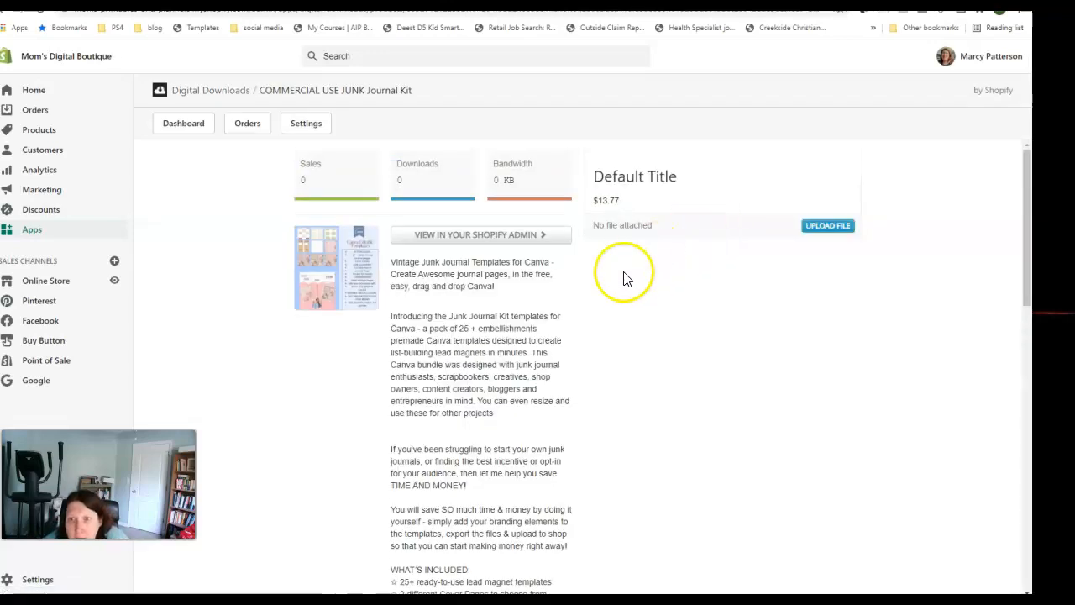
click(824, 226)
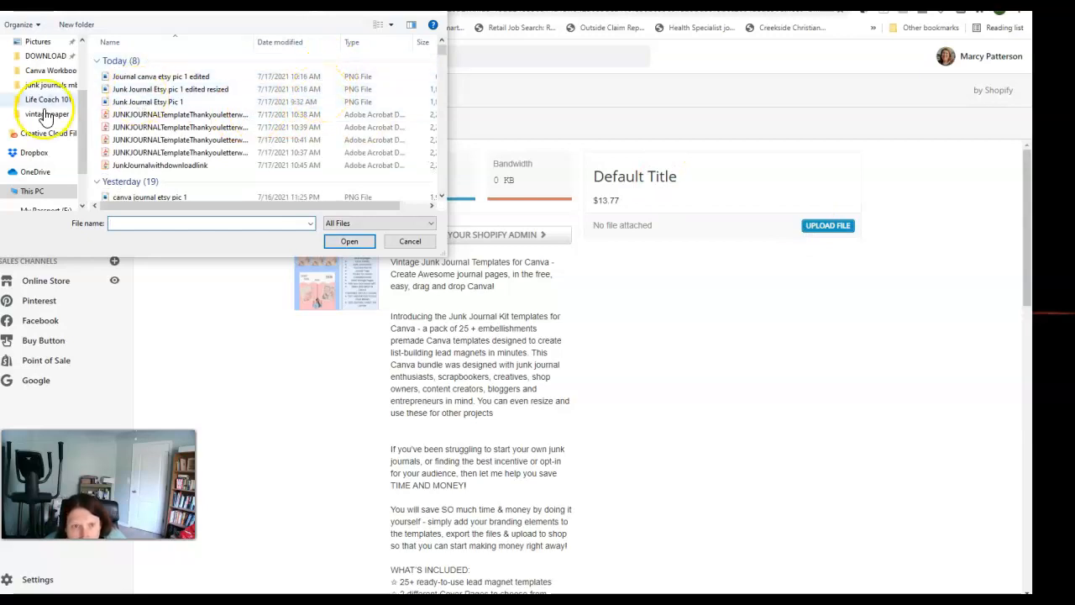
scroll(43, 122, up, 1)
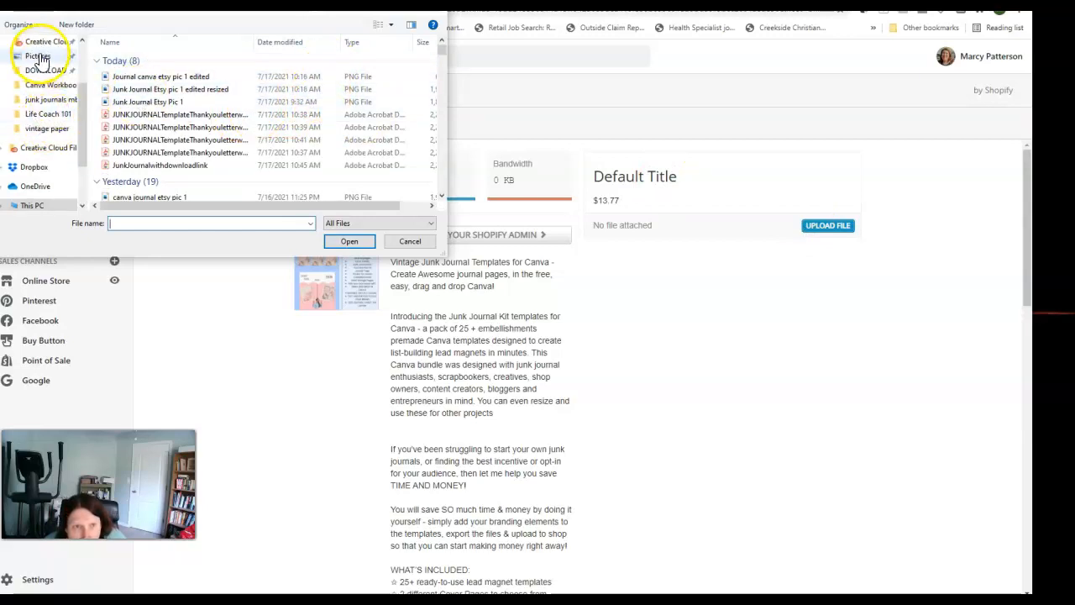
click(51, 107)
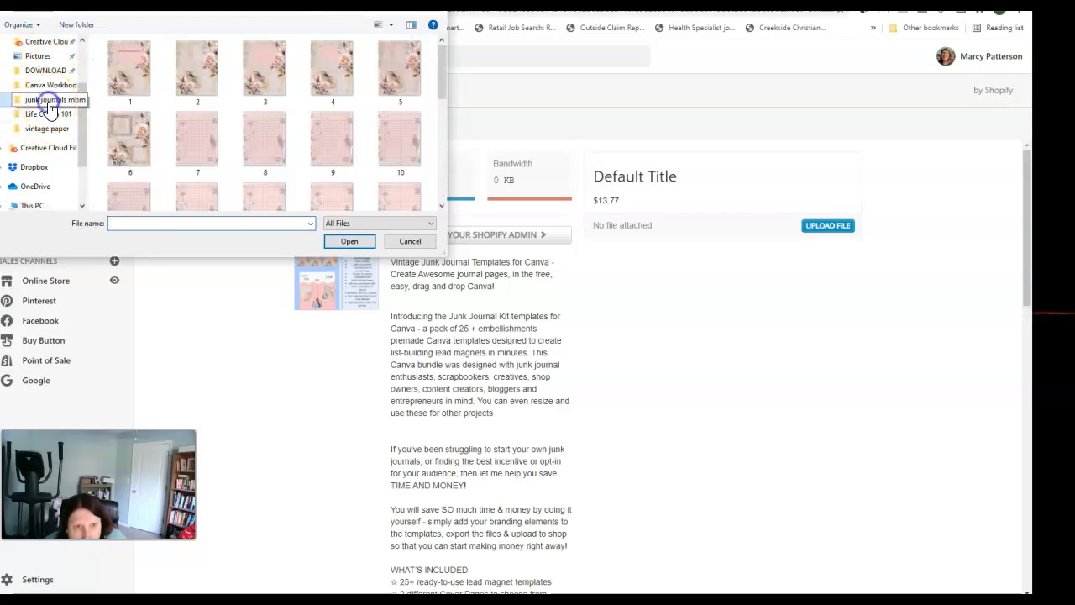
scroll(277, 132, down, 3)
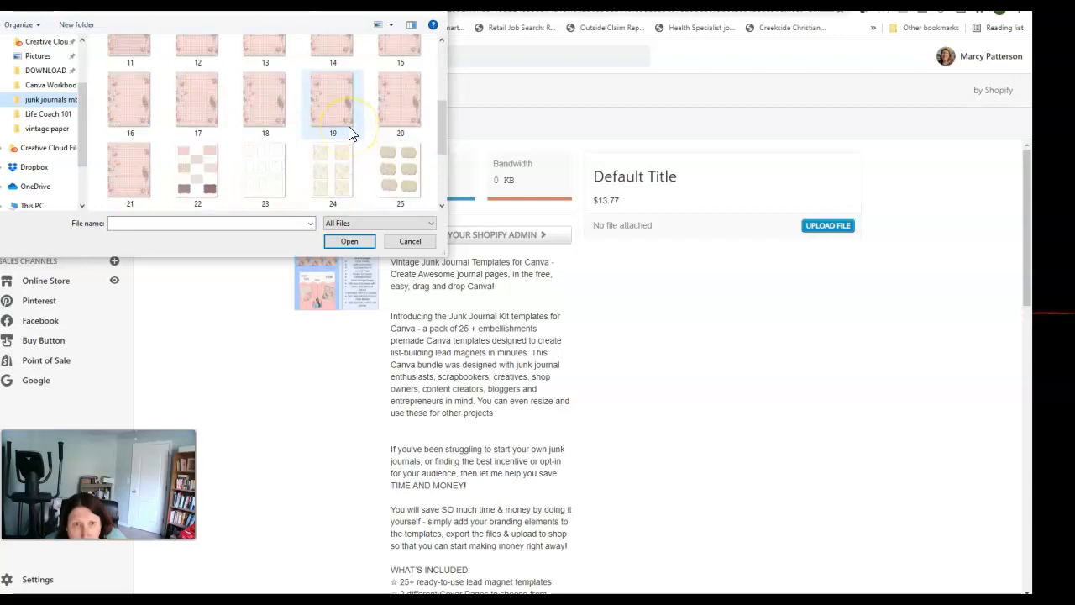
scroll(348, 126, down, 2)
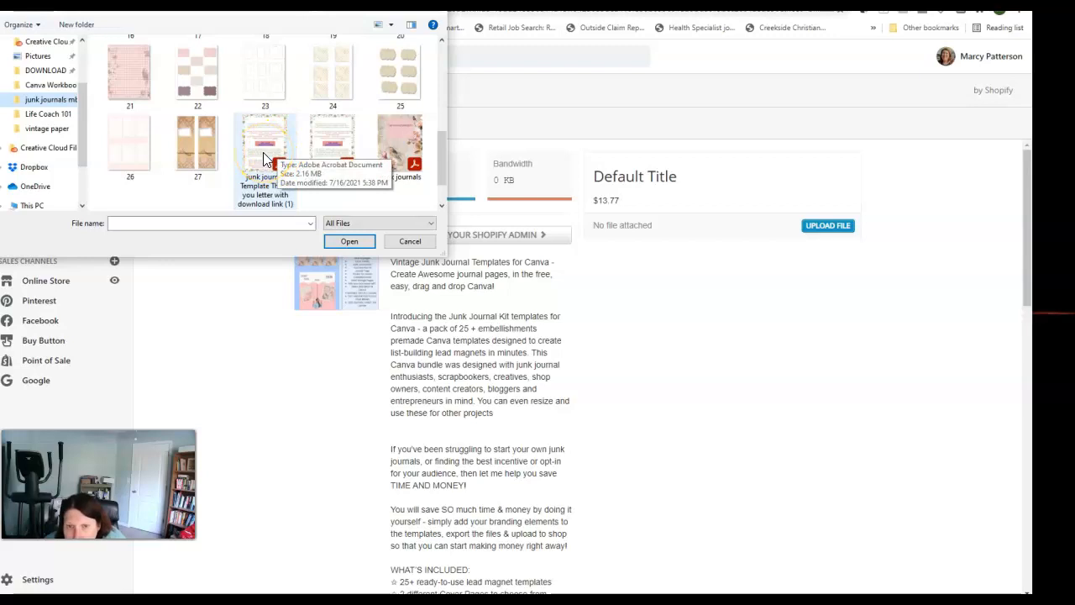
click(334, 151)
click(353, 243)
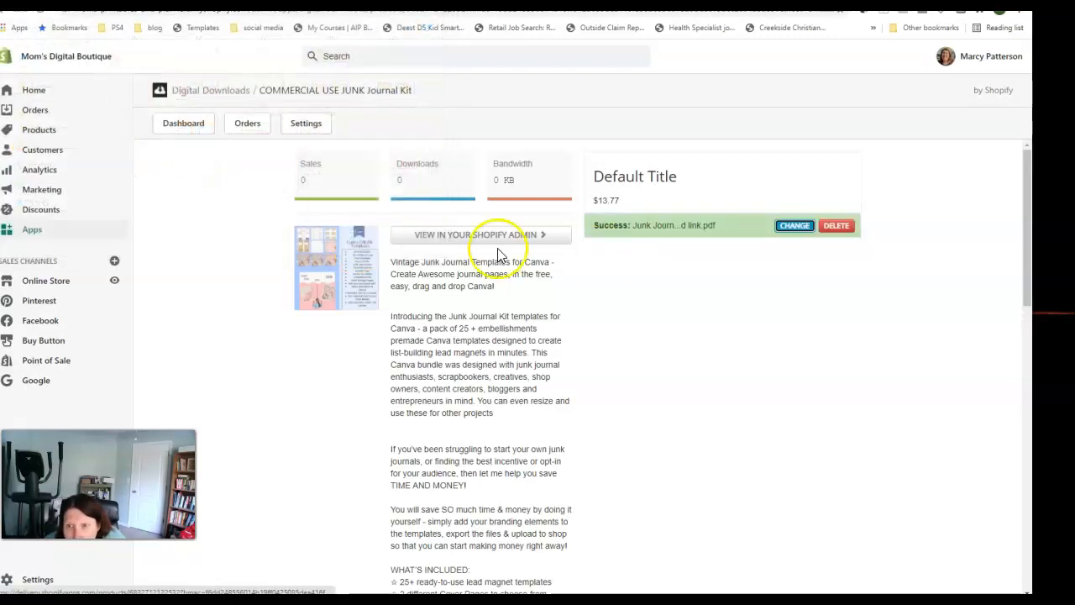
View the Digital Downloads dashboard to review the store's products and their attached files
click(794, 227)
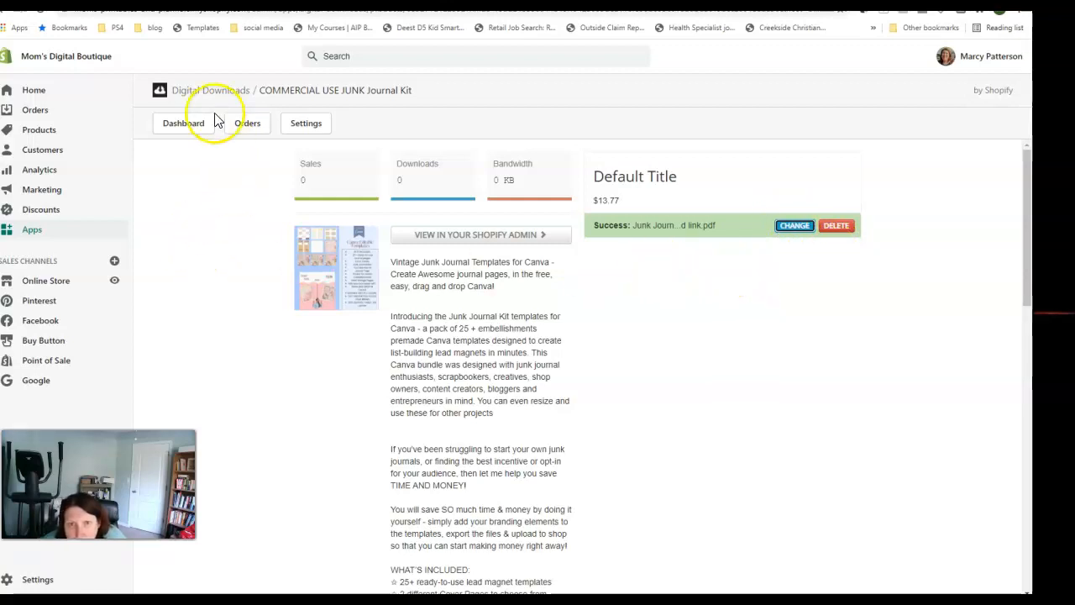
click(181, 126)
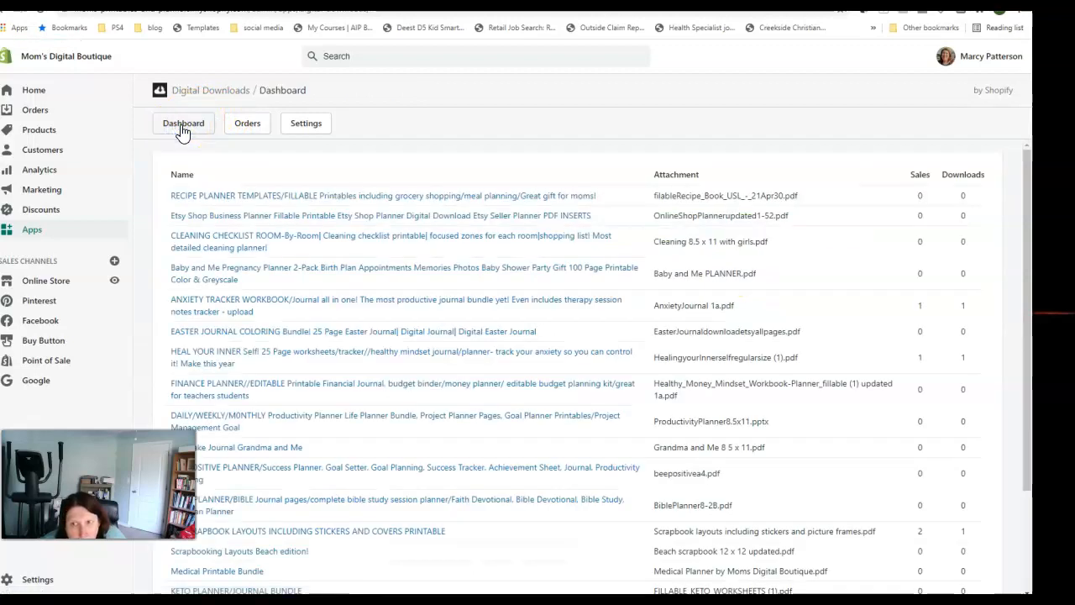
click(209, 140)
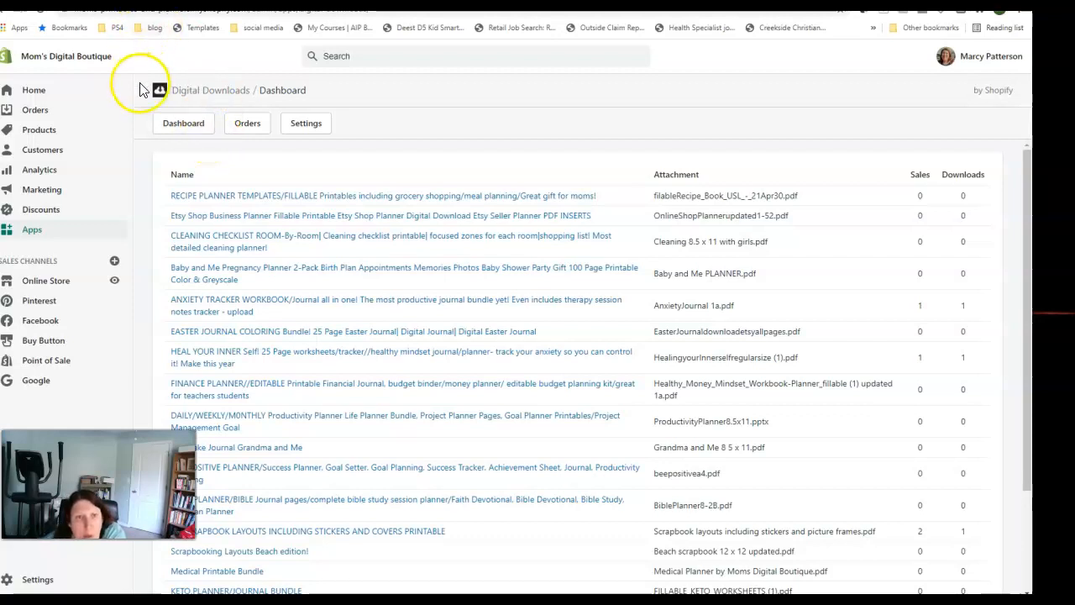
Switch to the shared Canva template page and choose to use the template, dismissing the Google sign-in and rewards pop-ups
click(269, 3)
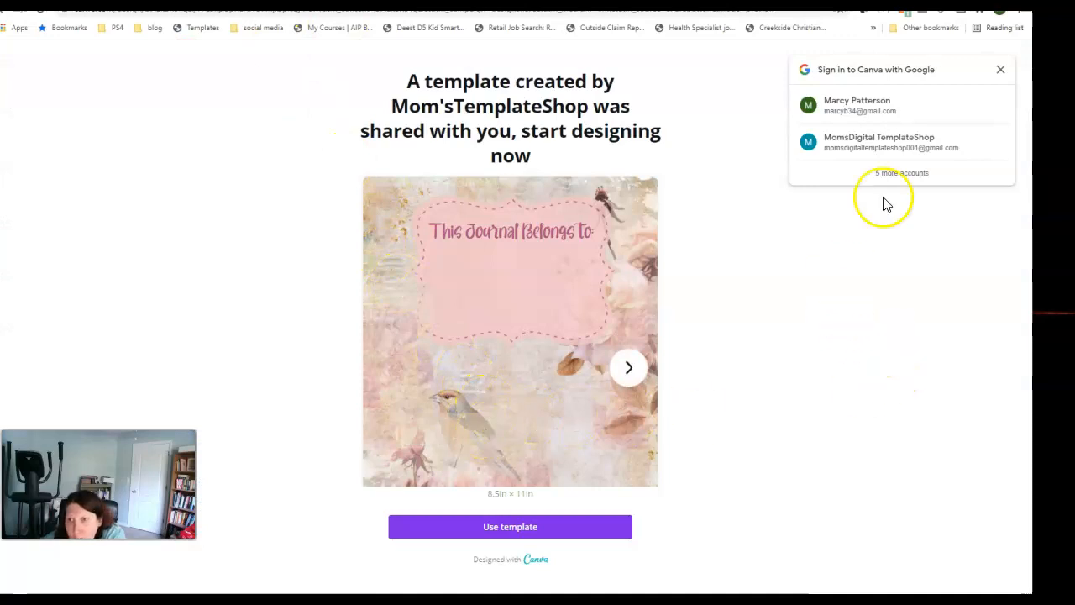
click(1001, 71)
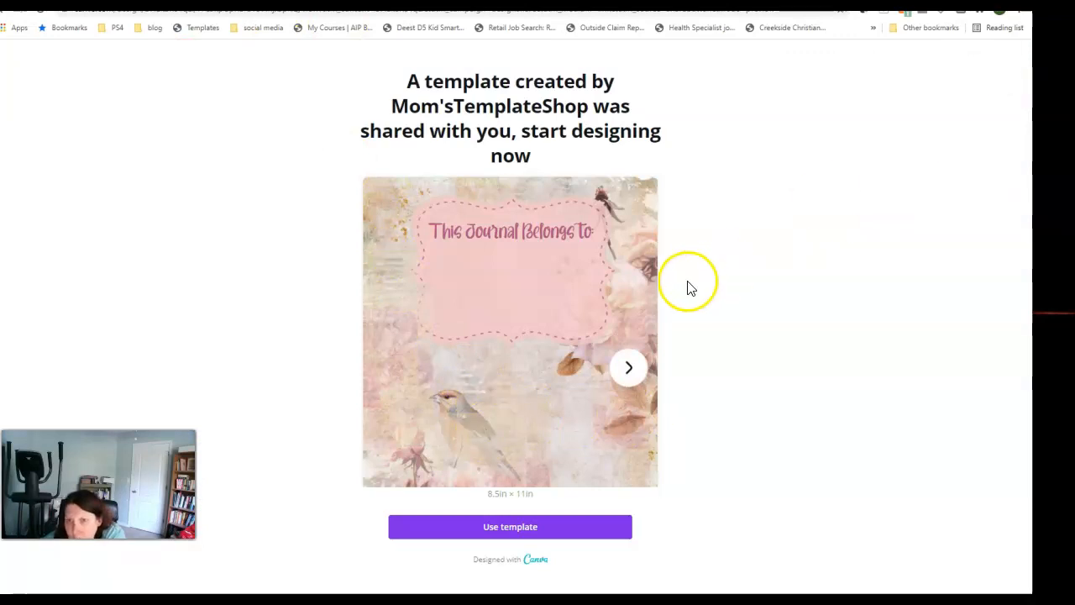
click(765, 183)
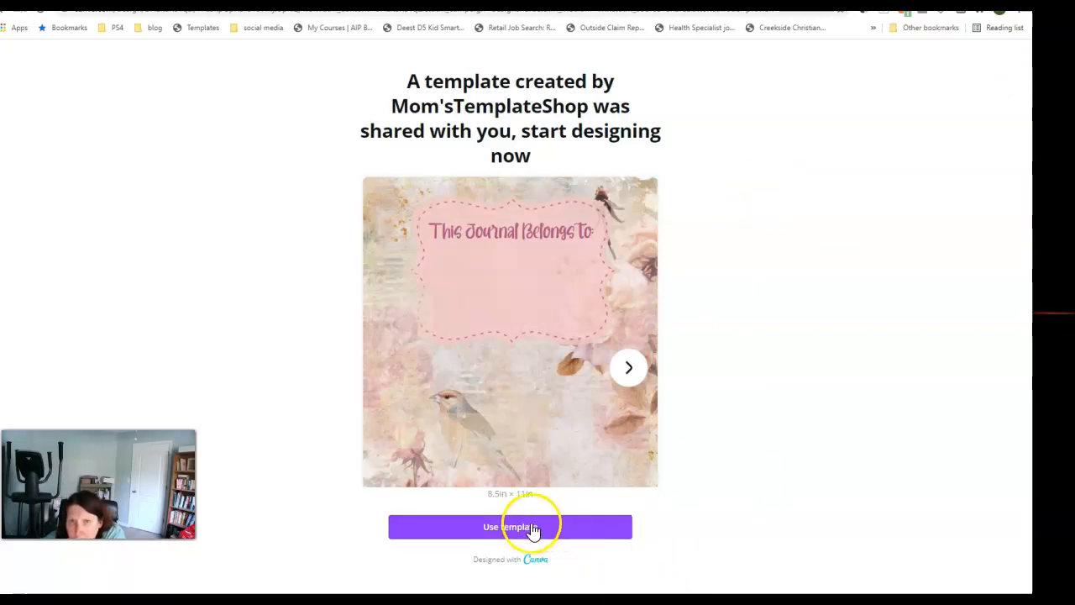
click(532, 528)
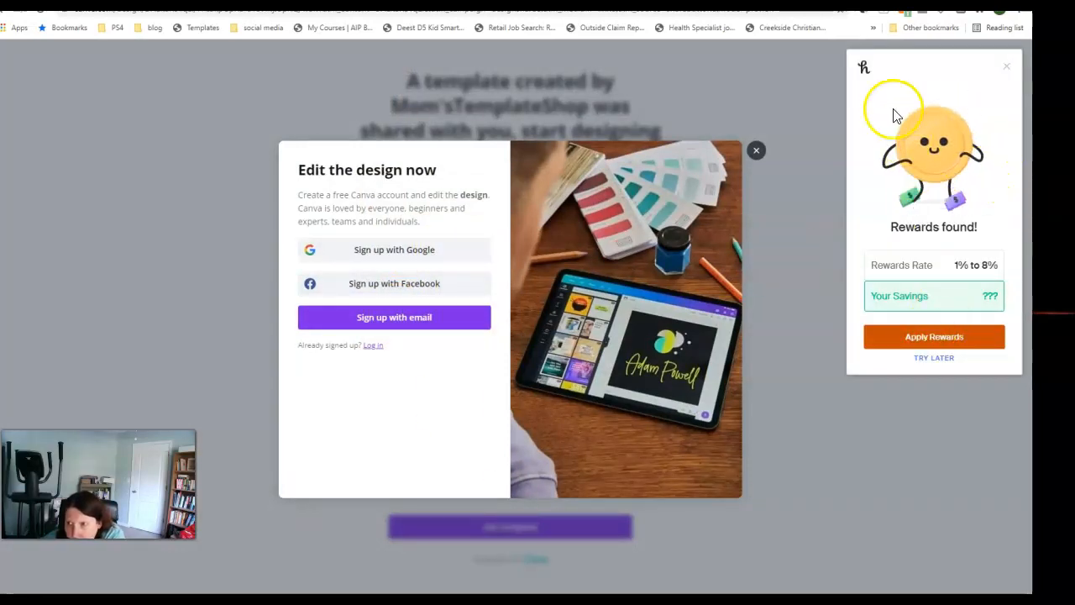
click(1007, 71)
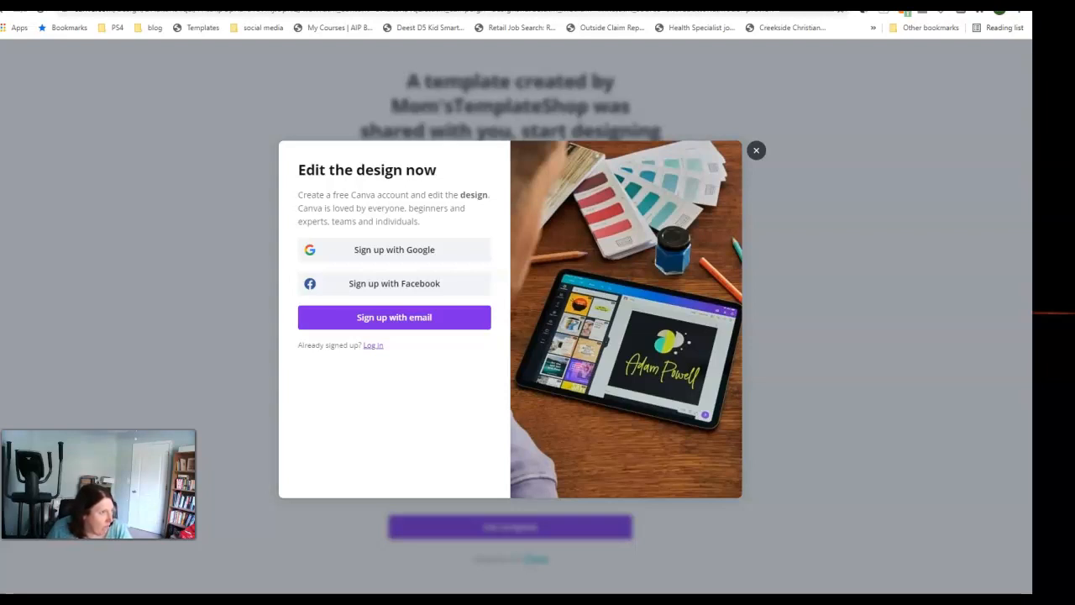
Bring up the browser window with the Copy of Junk journals design, dismiss the cash-back offer, and examine the opening cover pages
drag(0, 286, 620, 63)
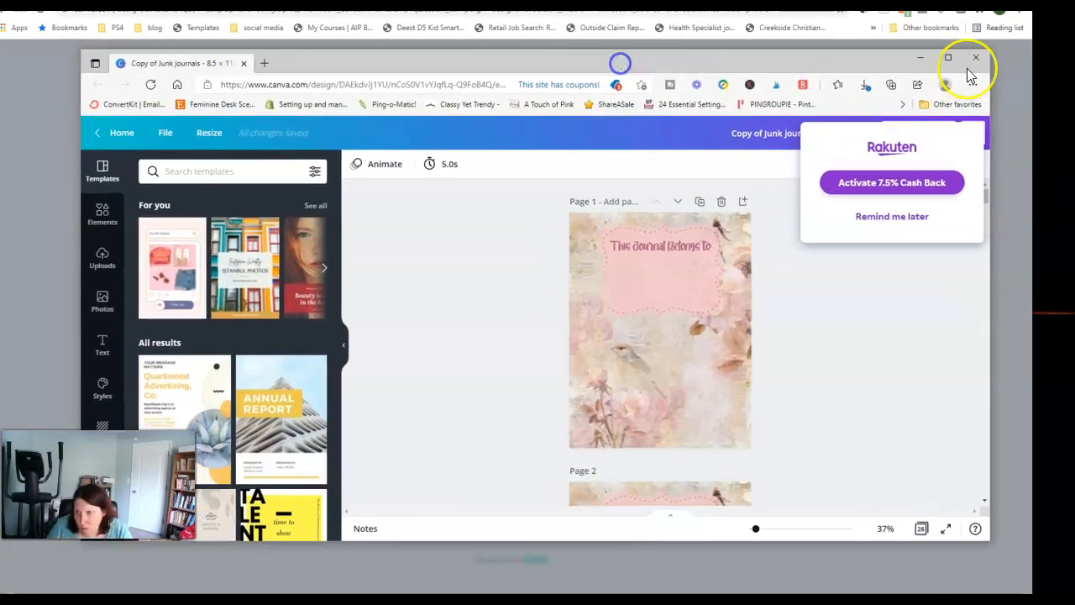
click(904, 219)
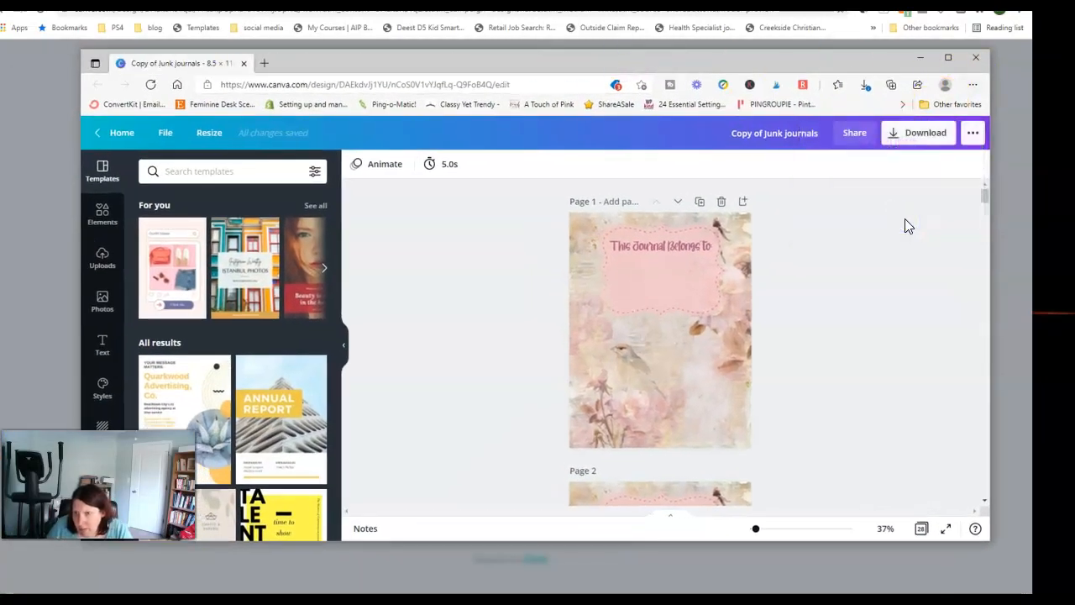
scroll(903, 215, down, 1)
scroll(903, 214, up, 1)
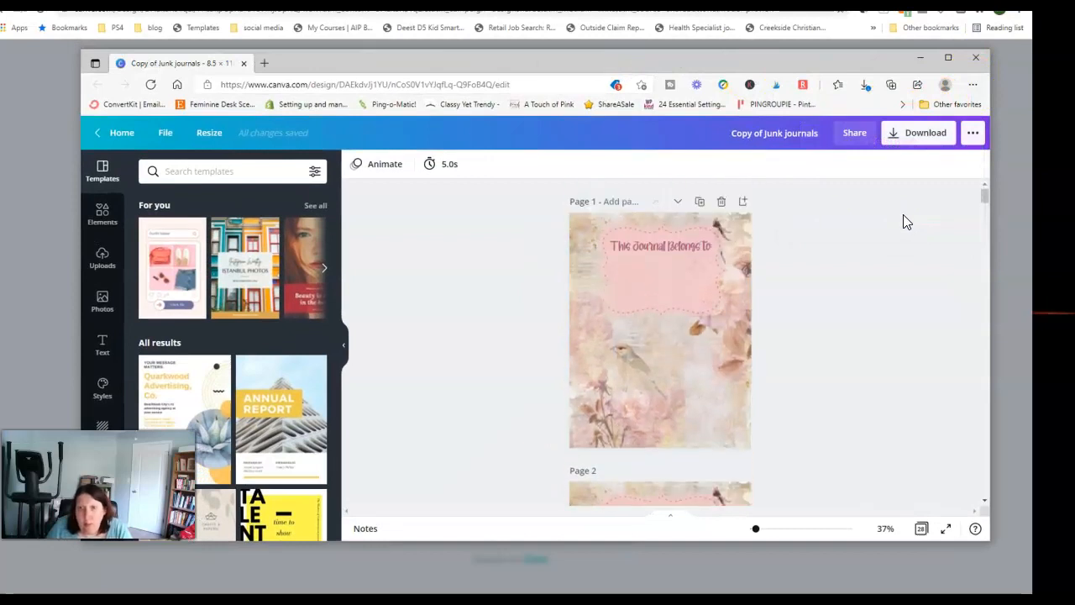
scroll(879, 221, down, 2)
scroll(878, 222, up, 2)
scroll(878, 222, down, 2)
scroll(878, 222, up, 1)
scroll(878, 222, up, 1)
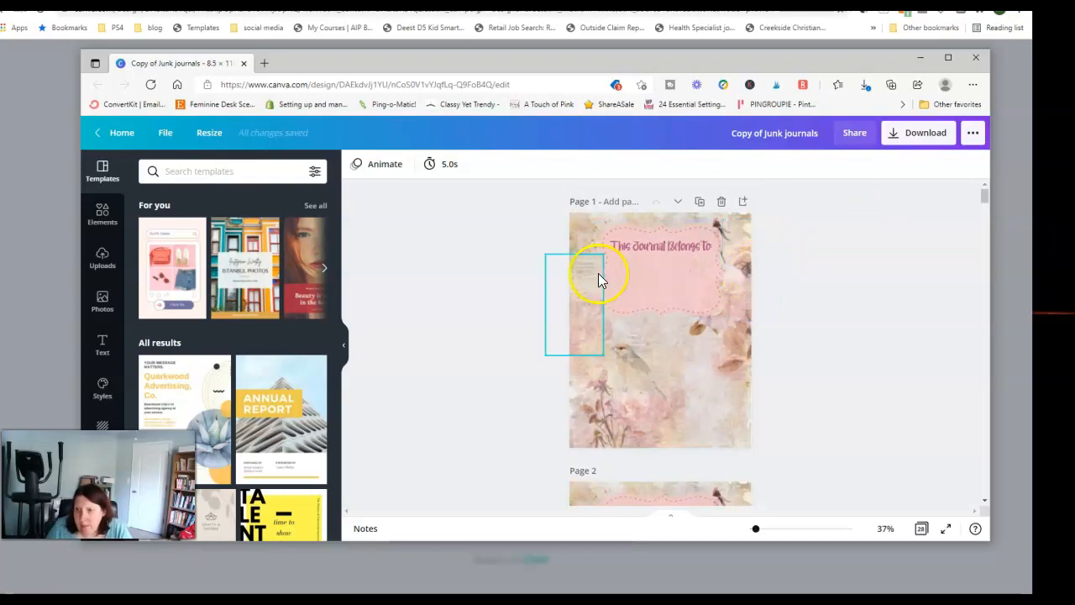
scroll(696, 268, down, 2)
scroll(695, 268, up, 2)
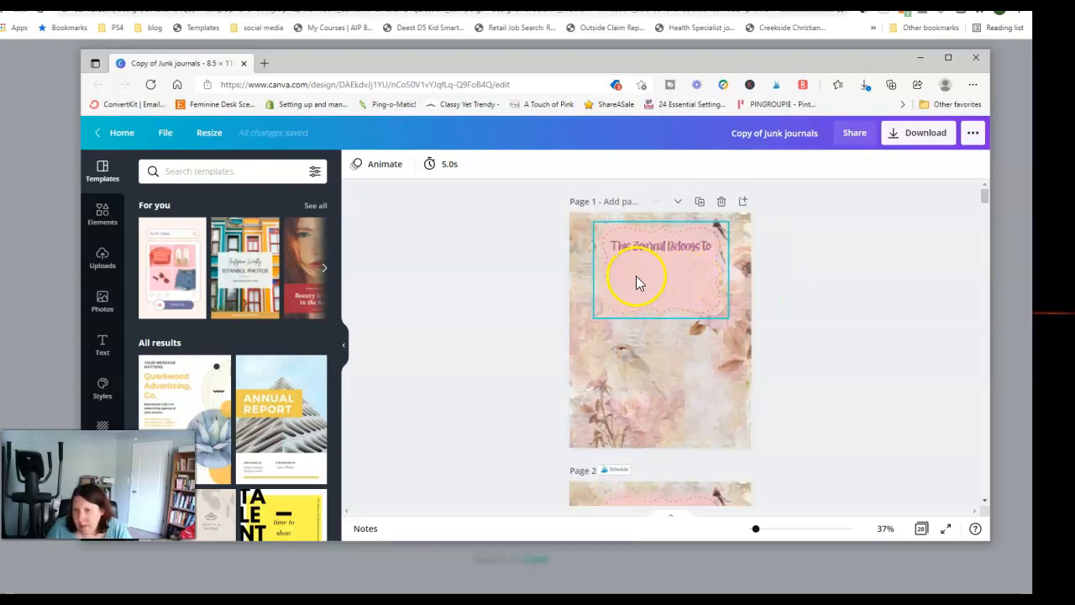
scroll(630, 280, down, 2)
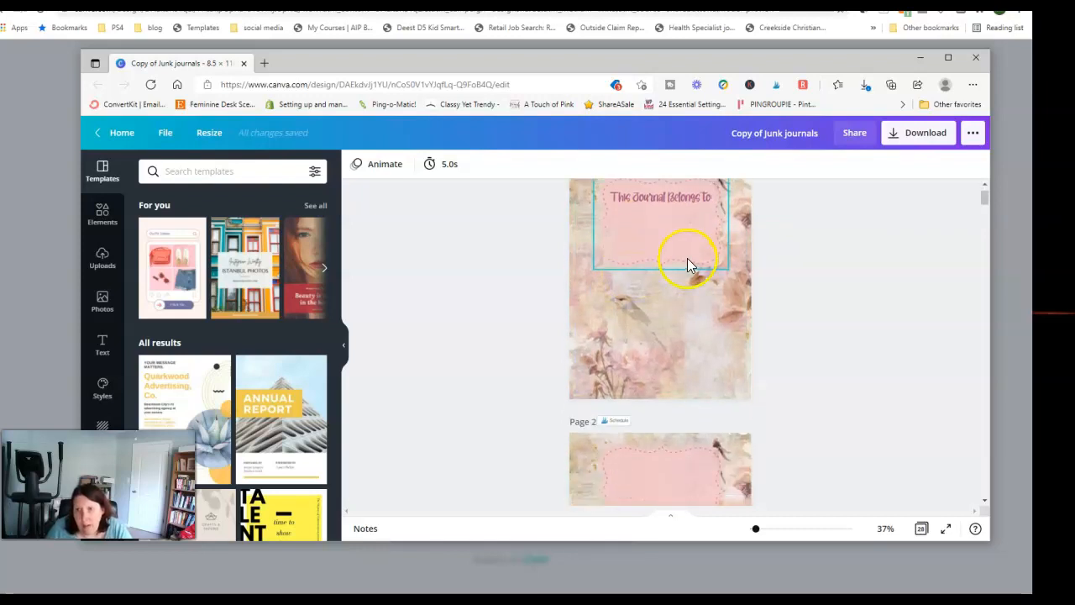
scroll(687, 258, up, 2)
scroll(690, 254, down, 3)
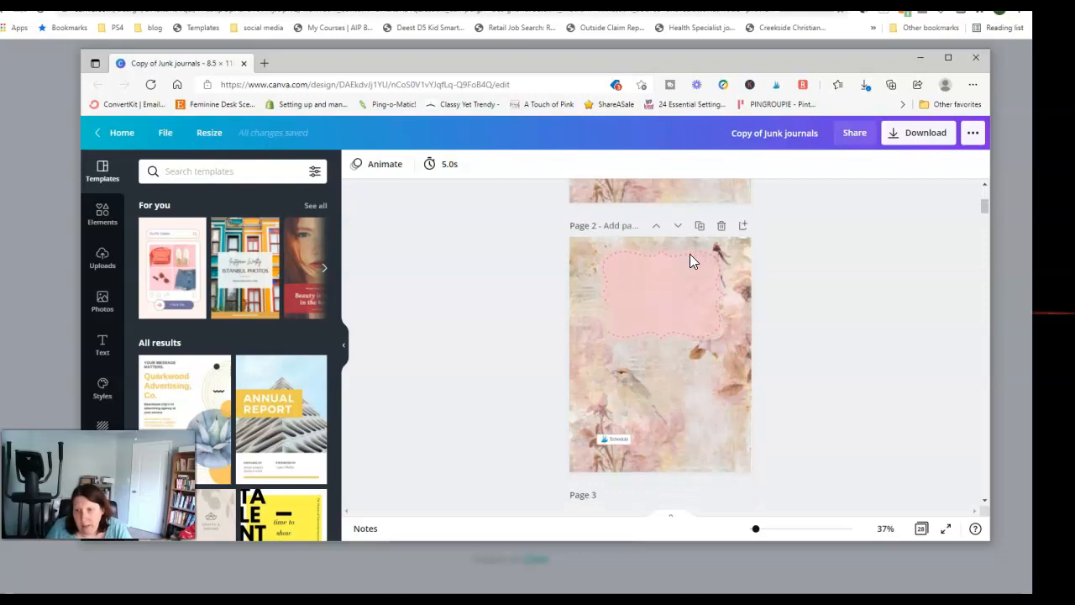
Examine the pink label frame on page 2 and the floral journal pages through page 7
click(640, 286)
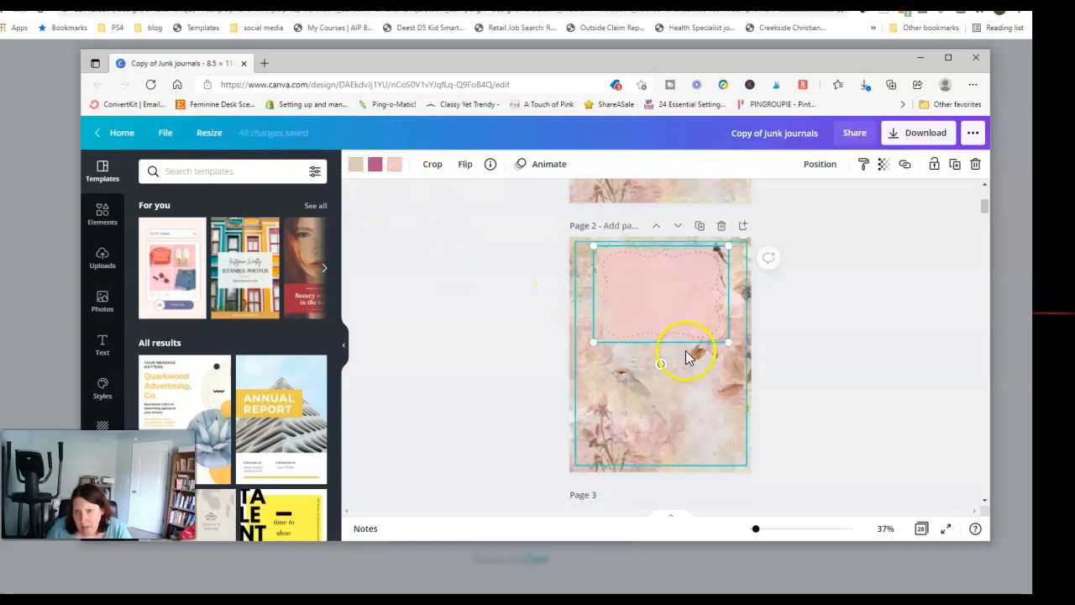
scroll(687, 361, down, 3)
scroll(733, 376, down, 2)
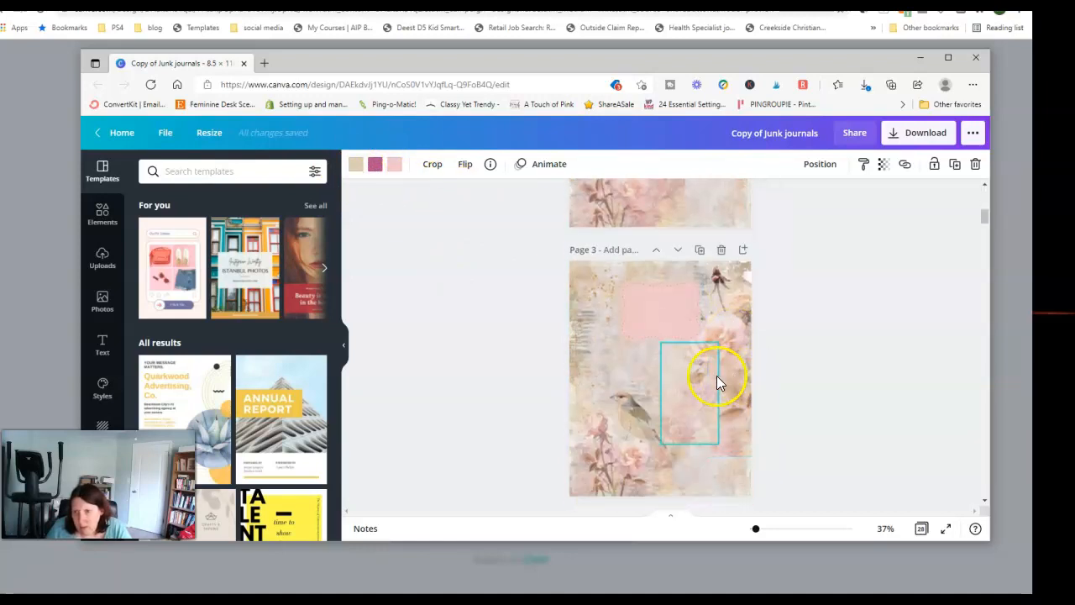
scroll(683, 342, down, 3)
scroll(682, 342, down, 8)
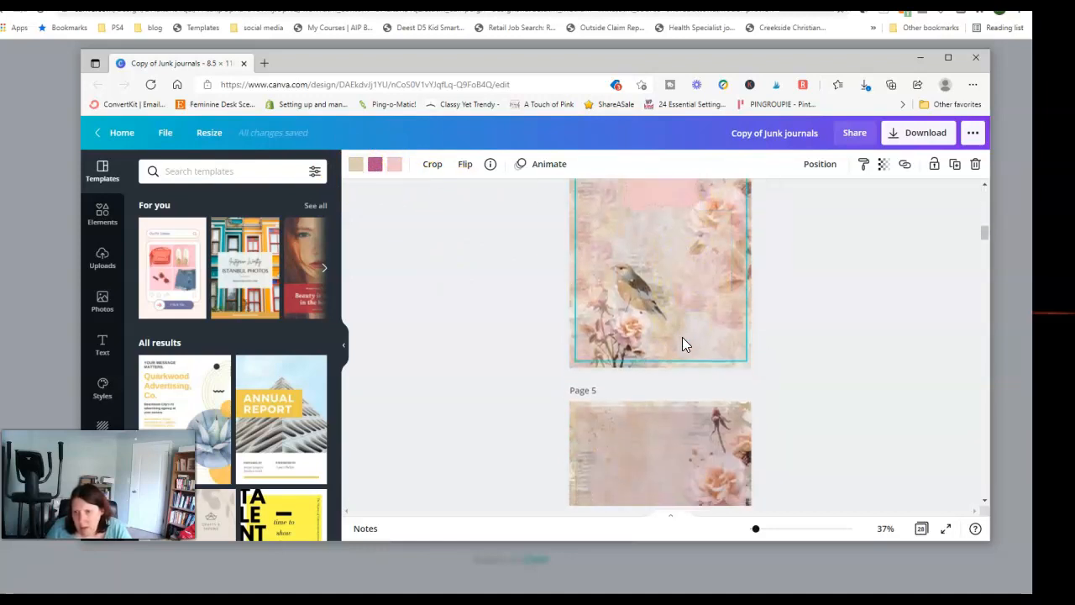
scroll(682, 338, down, 10)
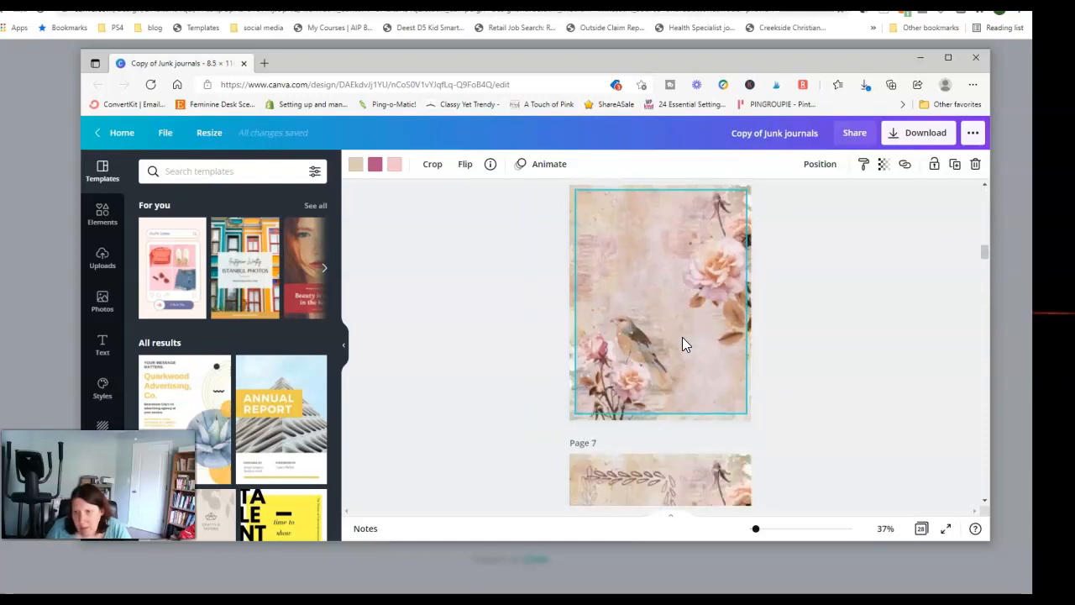
drag(618, 270, 705, 376)
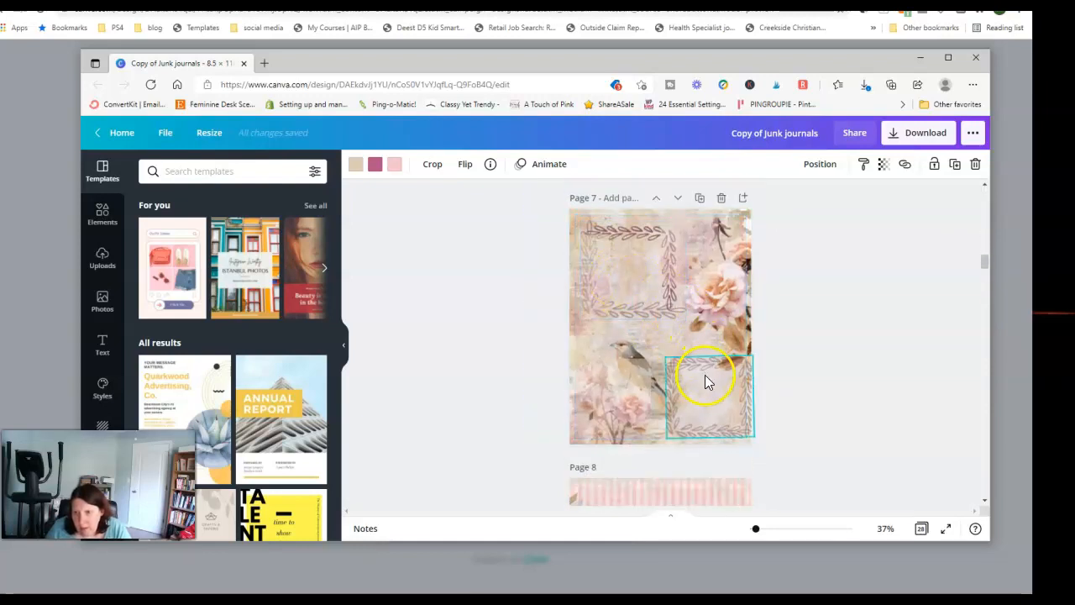
Examine the pink lined journal pages from page 8 onward, selecting page 8's lines, and continue to the label sheet on page 23
scroll(705, 376, down, 3)
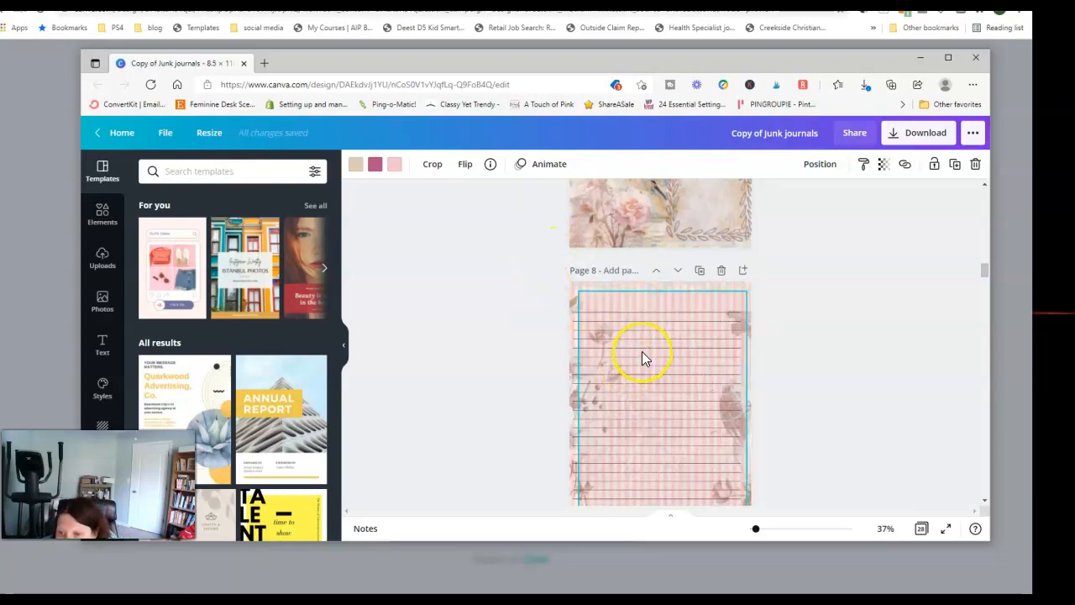
click(613, 298)
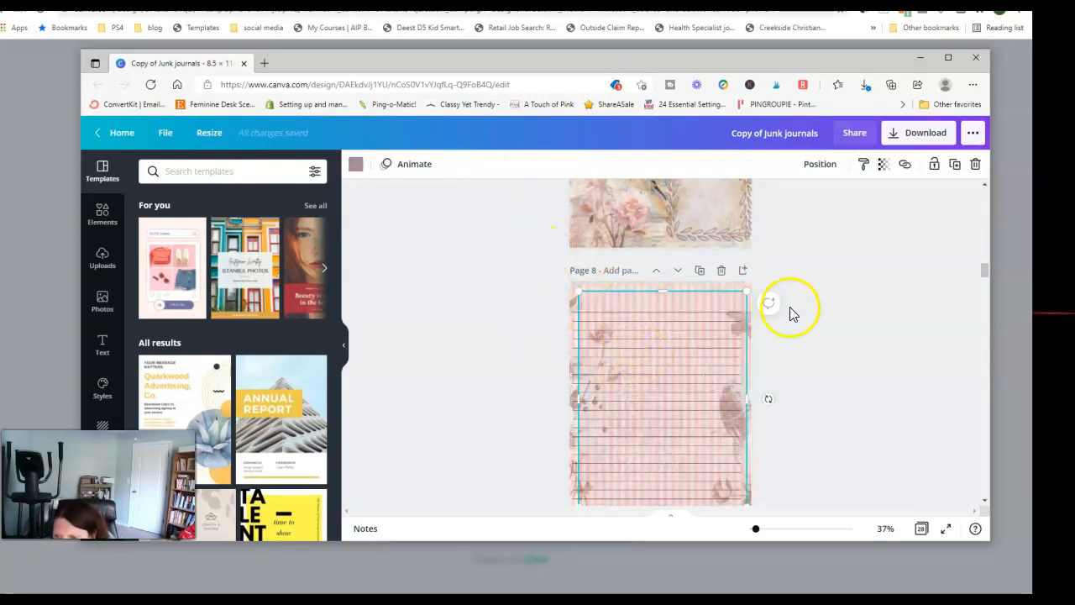
scroll(785, 317, down, 7)
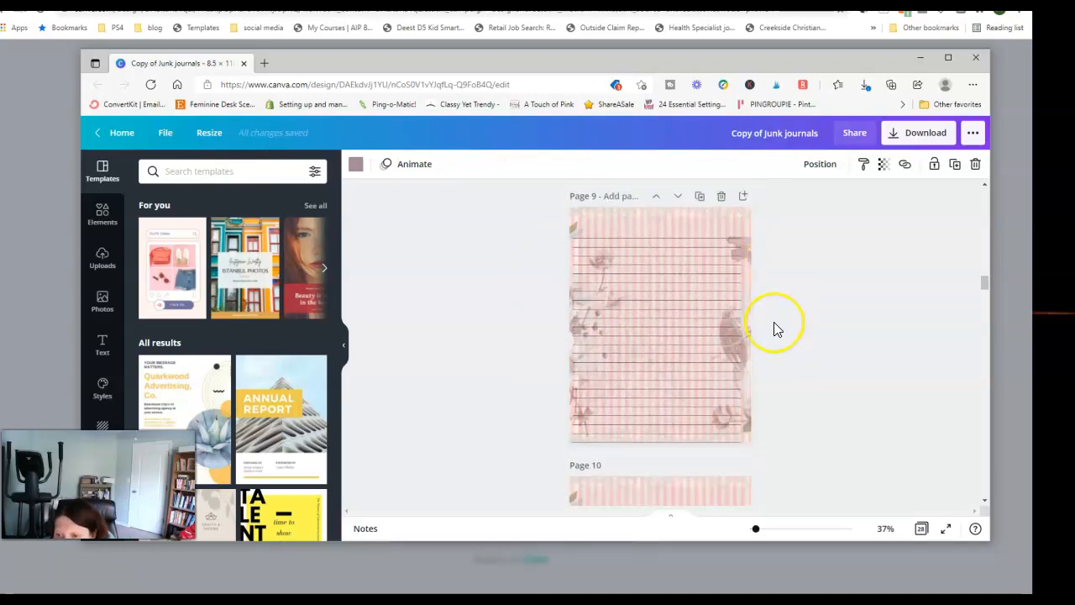
scroll(774, 321, down, 12)
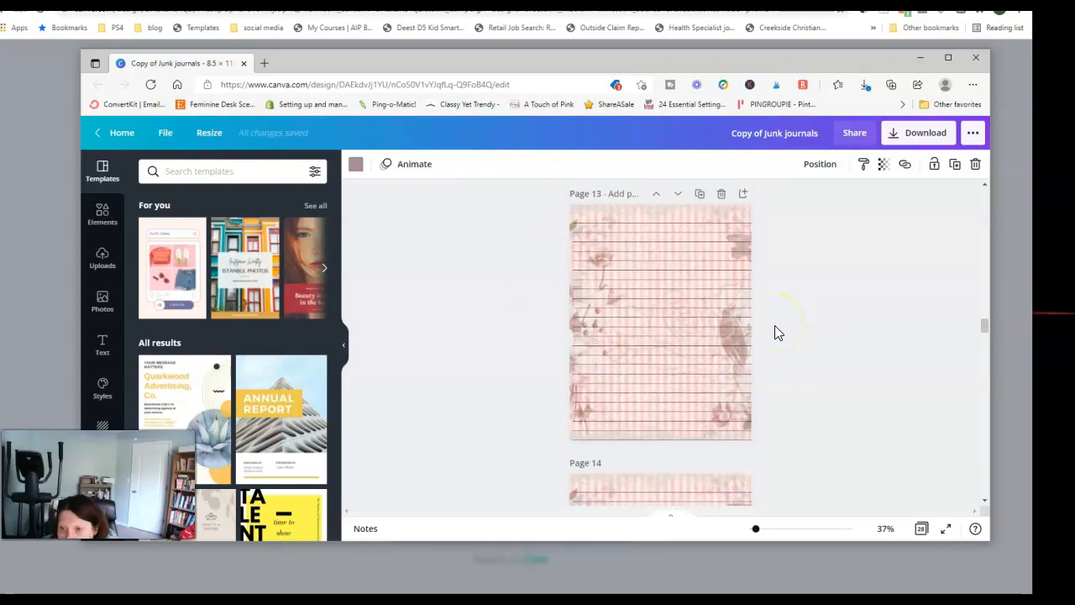
scroll(777, 332, down, 12)
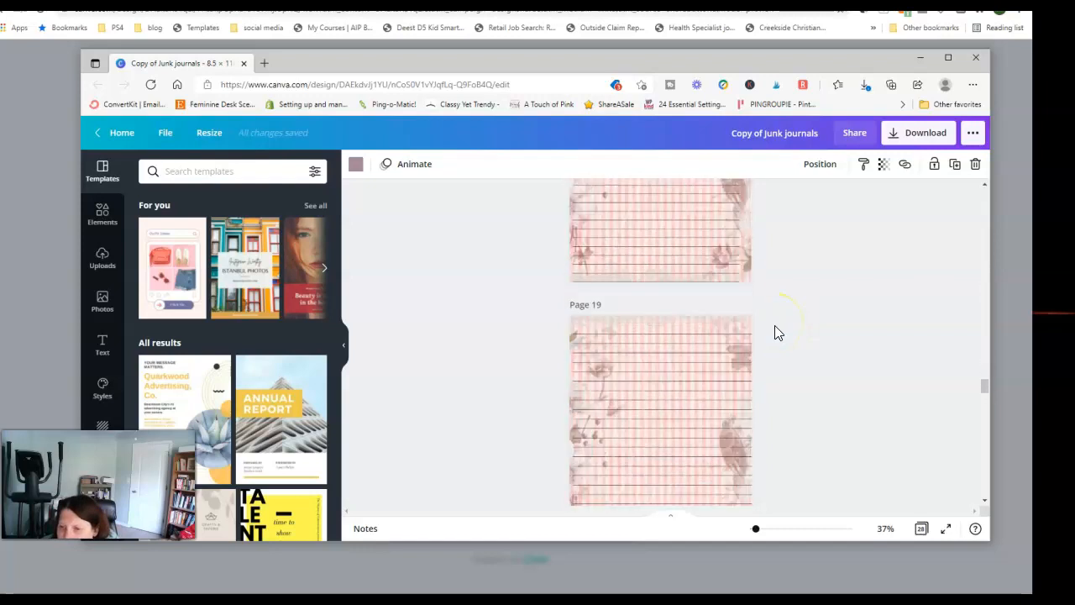
scroll(886, 408, down, 5)
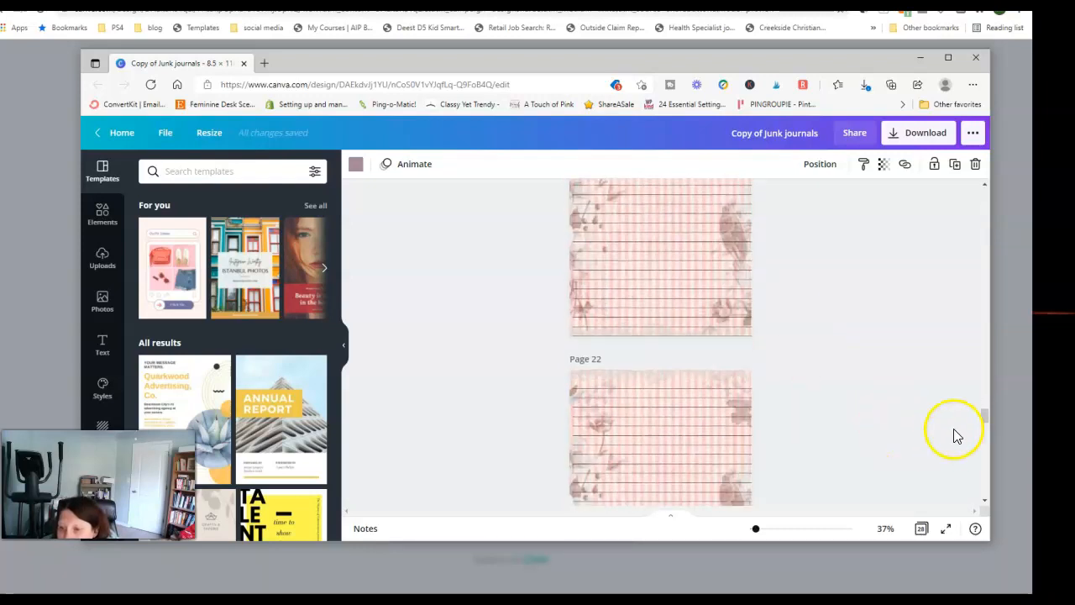
drag(979, 420, 981, 441)
click(980, 436)
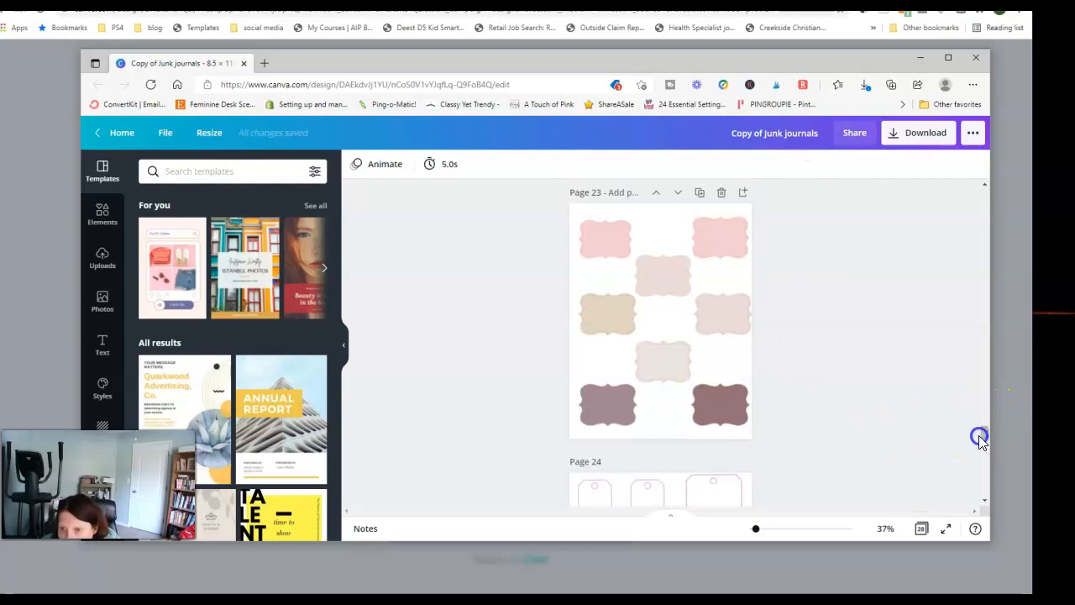
Duplicate the label sheet on page 23 twice
click(601, 235)
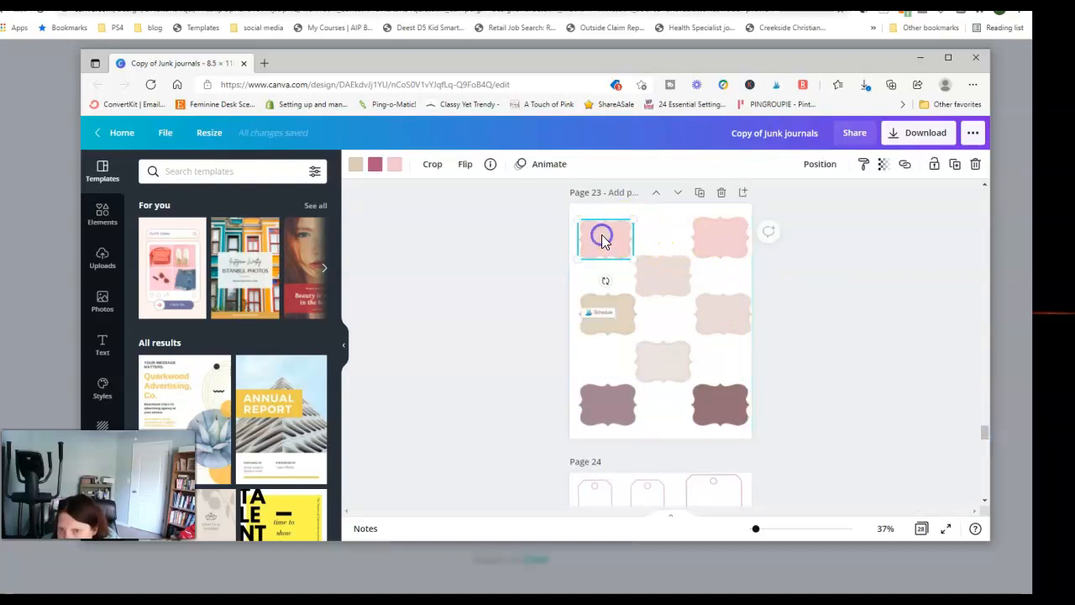
click(702, 193)
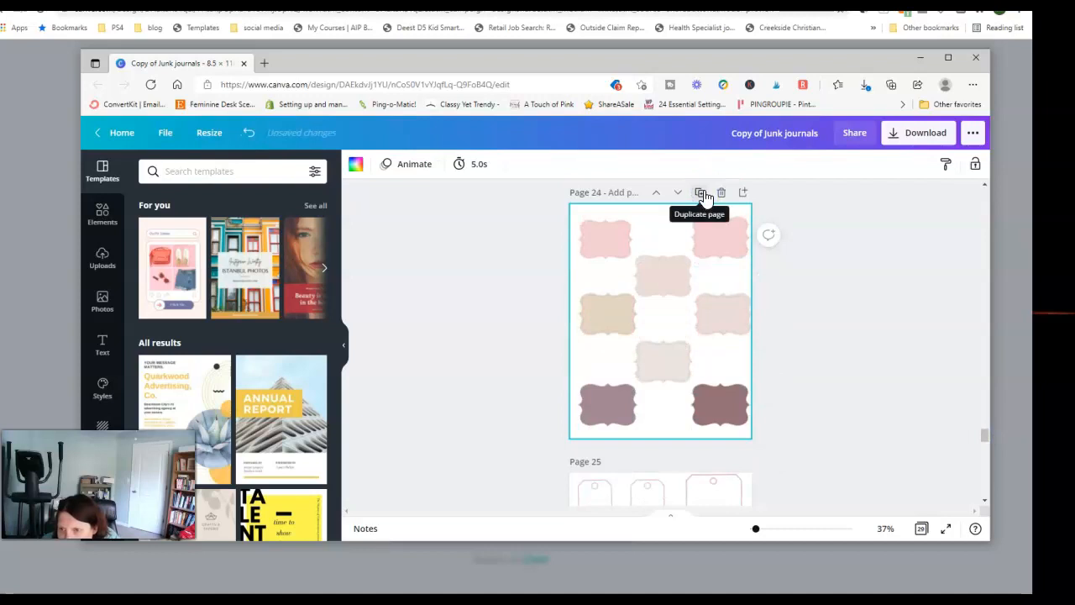
click(702, 194)
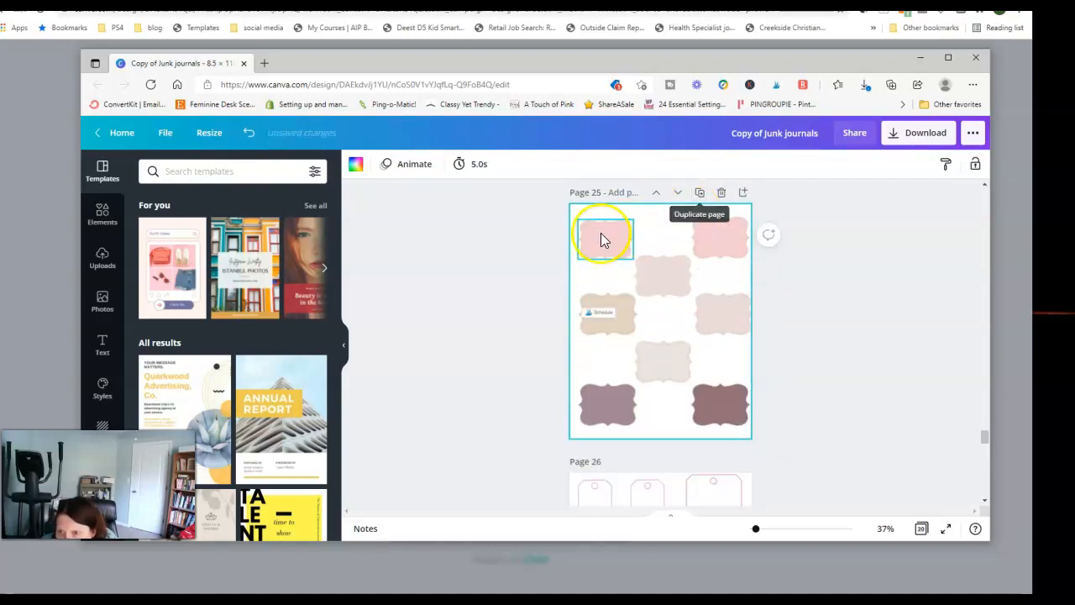
On the label sheet on page 25, recolour the left column's labels light pink, magenta and beige from top to bottom
click(587, 240)
click(394, 164)
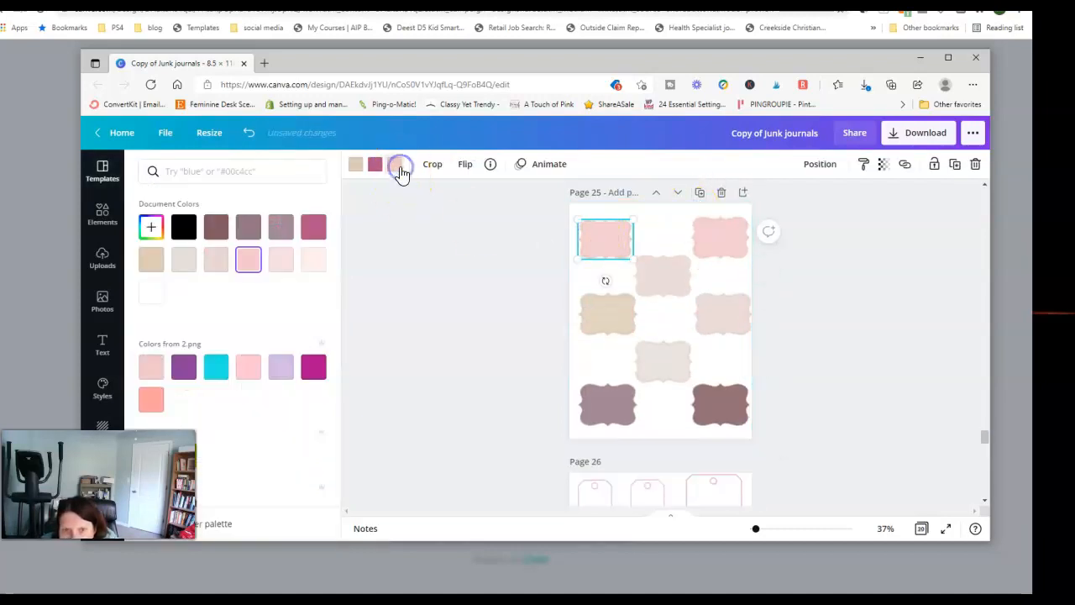
click(281, 260)
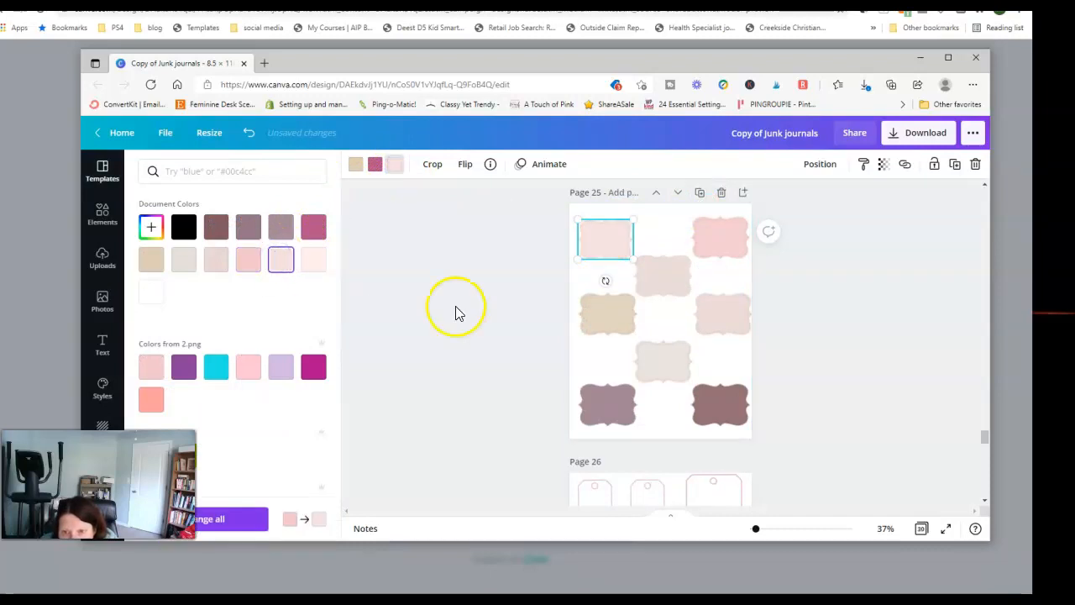
click(625, 317)
click(312, 226)
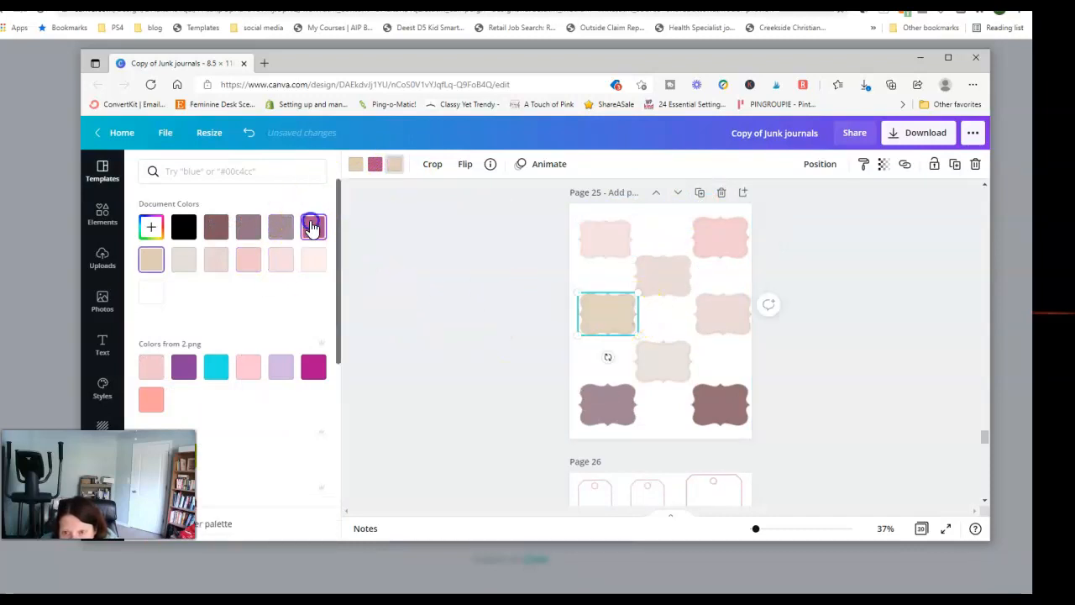
click(622, 397)
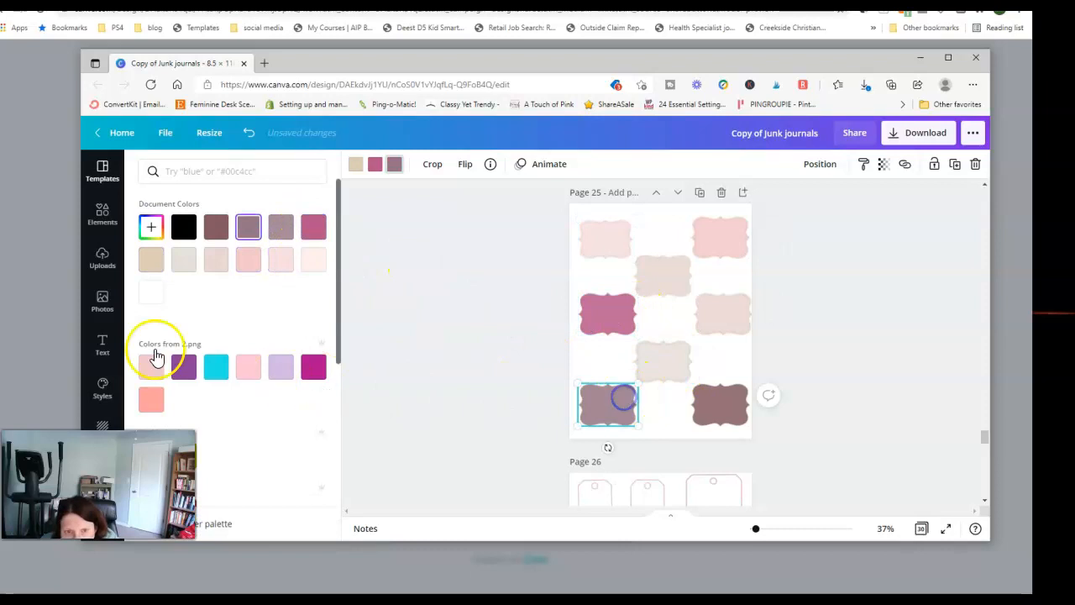
click(152, 261)
Recolour the lower-right label on page 25 coral and the middle-right label light lavender
click(722, 420)
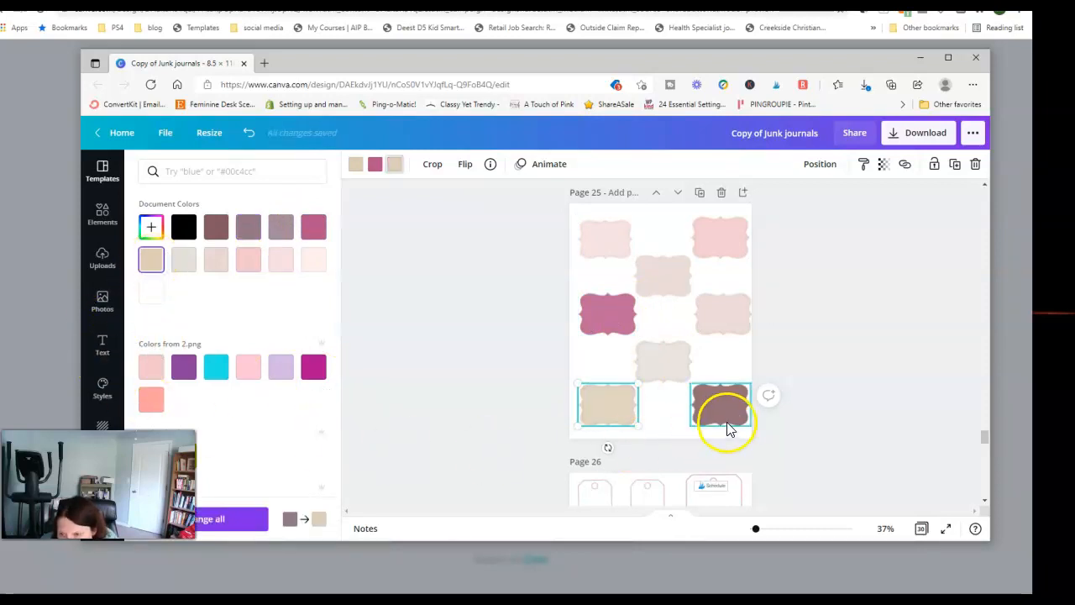
click(151, 400)
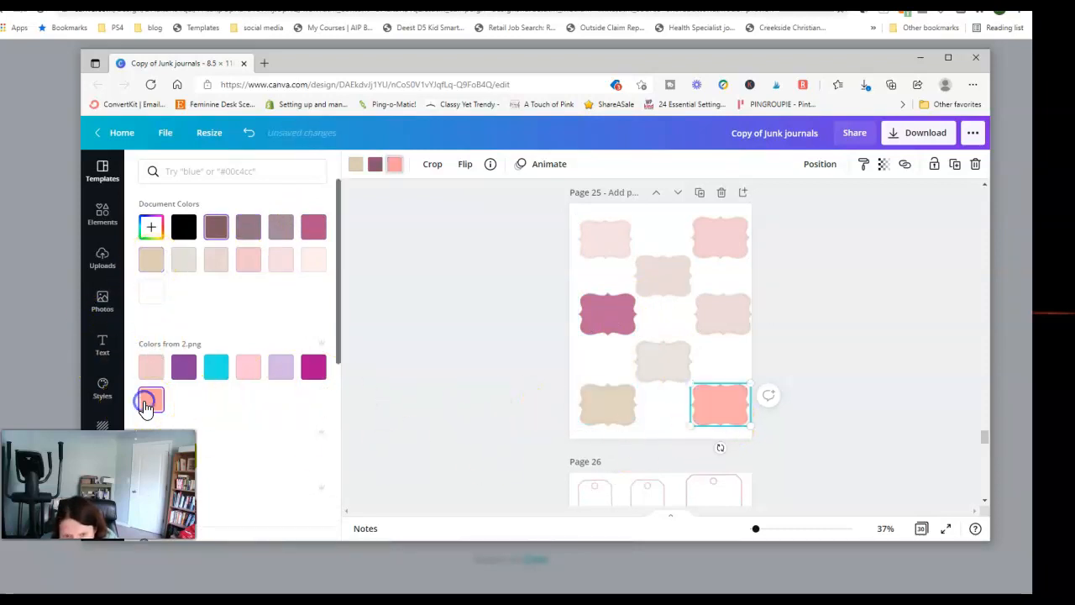
click(732, 317)
click(282, 370)
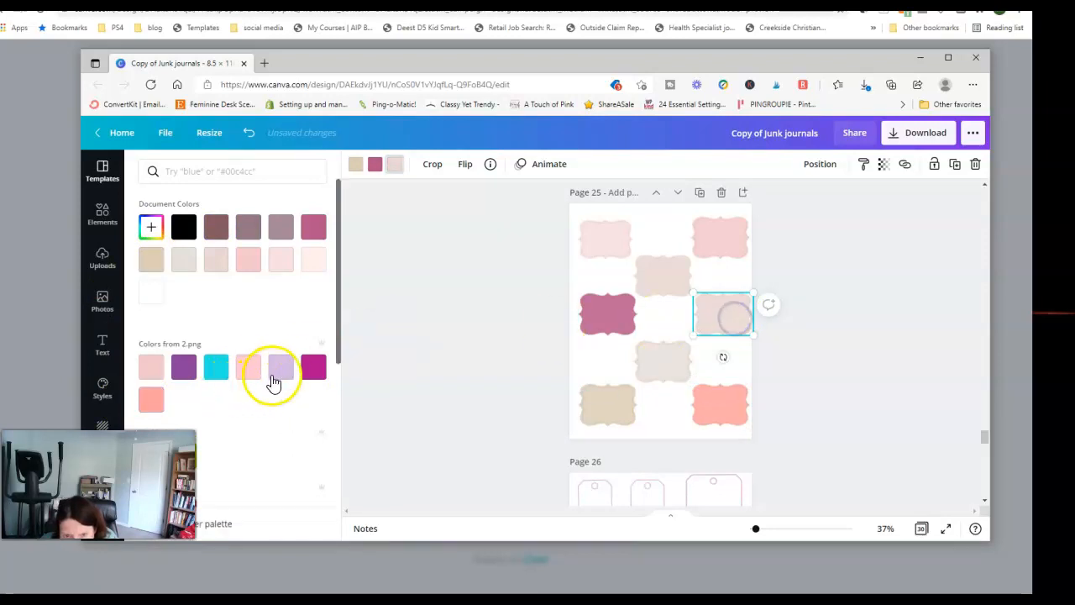
Copy the upper-right gold-patterned pocket on page 27
scroll(828, 343, down, 3)
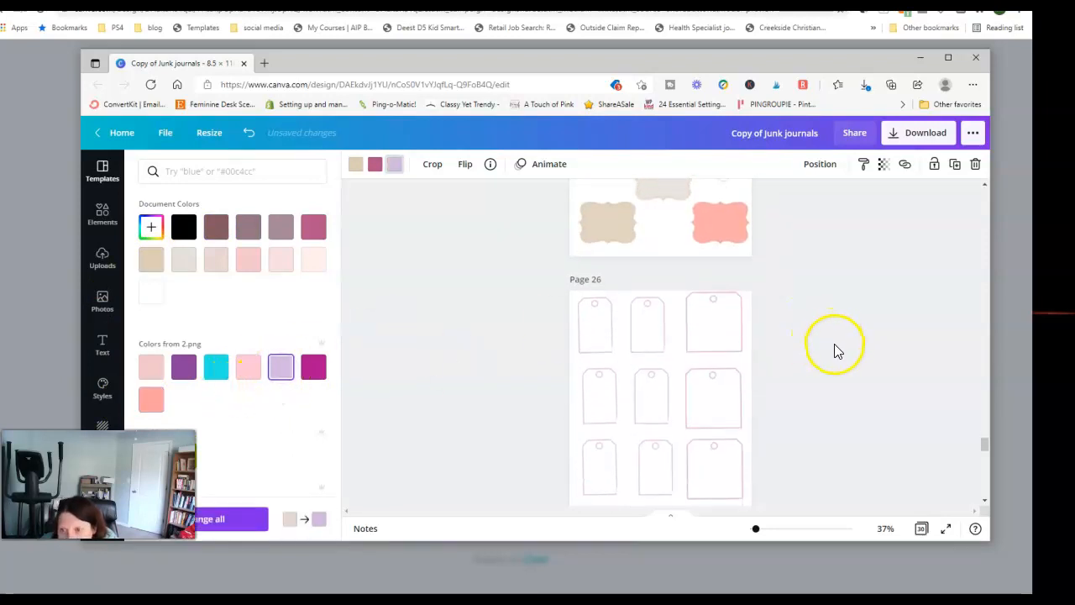
scroll(836, 351, down, 2)
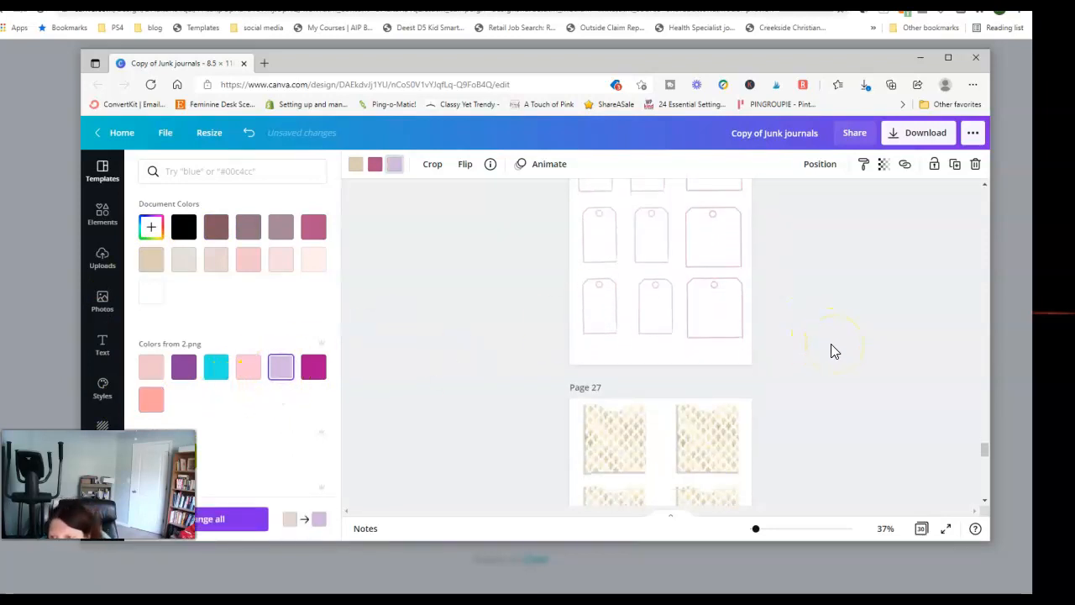
scroll(834, 351, down, 5)
scroll(832, 352, up, 5)
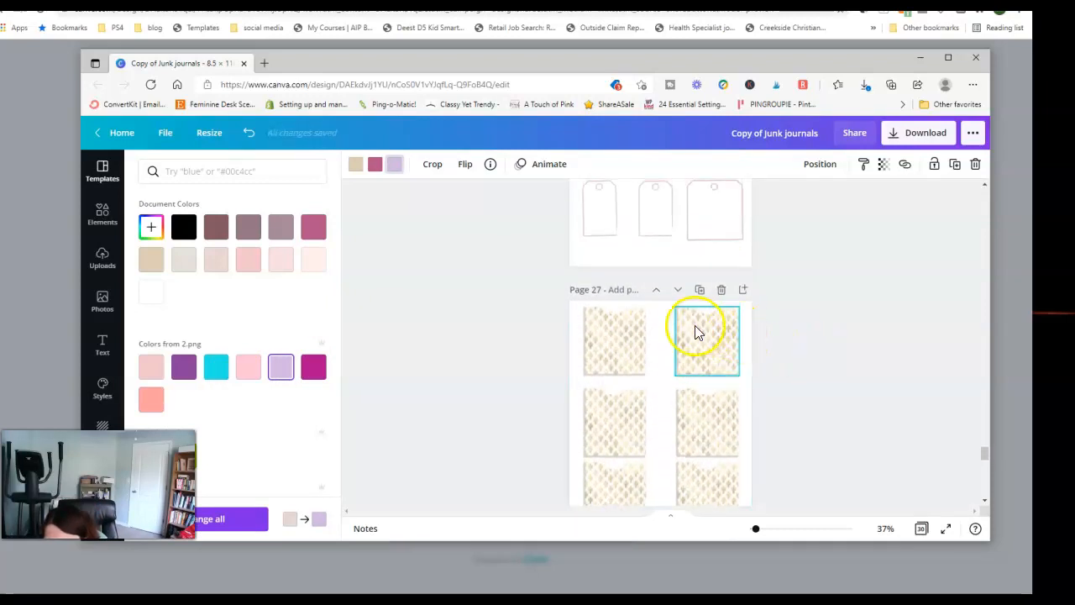
right_click(704, 336)
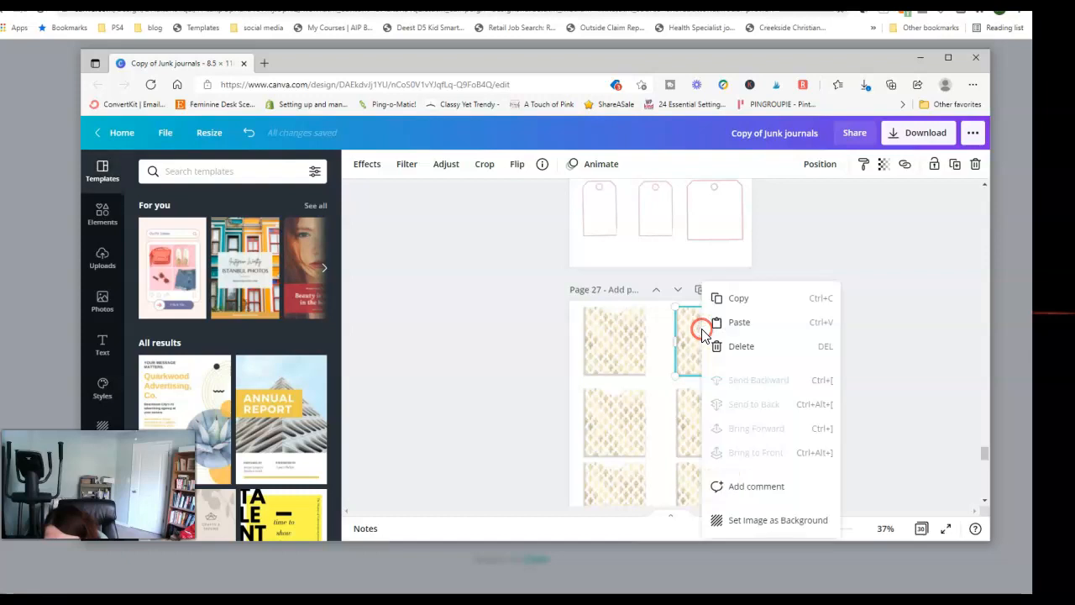
click(762, 300)
Paste the copied pocket onto the floral bird page, page 6
scroll(783, 314, up, 5)
scroll(857, 353, up, 2)
drag(983, 432, 970, 221)
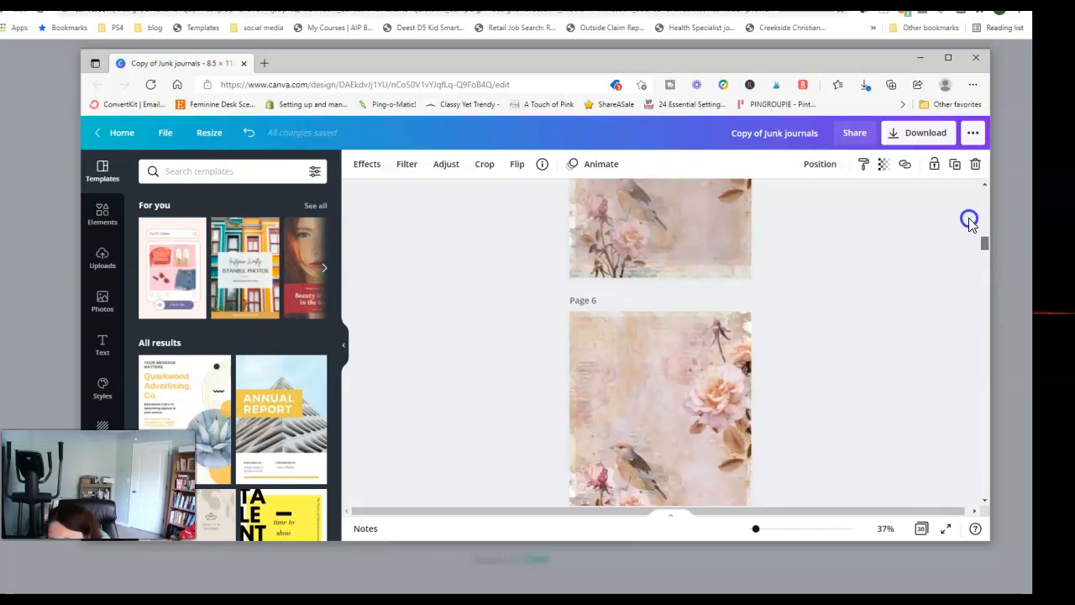
drag(679, 257, 597, 263)
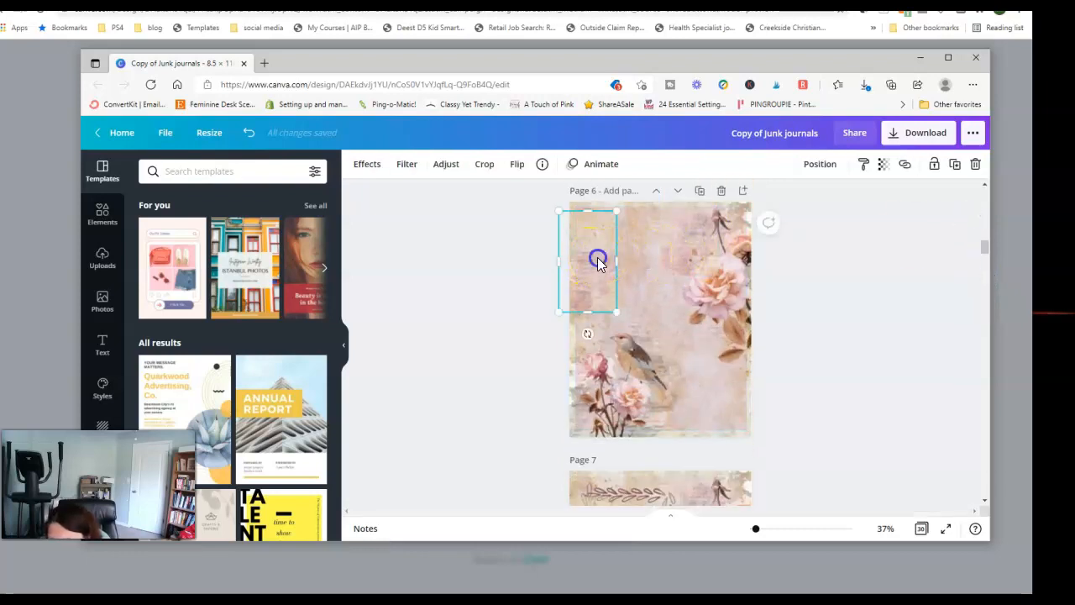
right_click(598, 261)
click(643, 302)
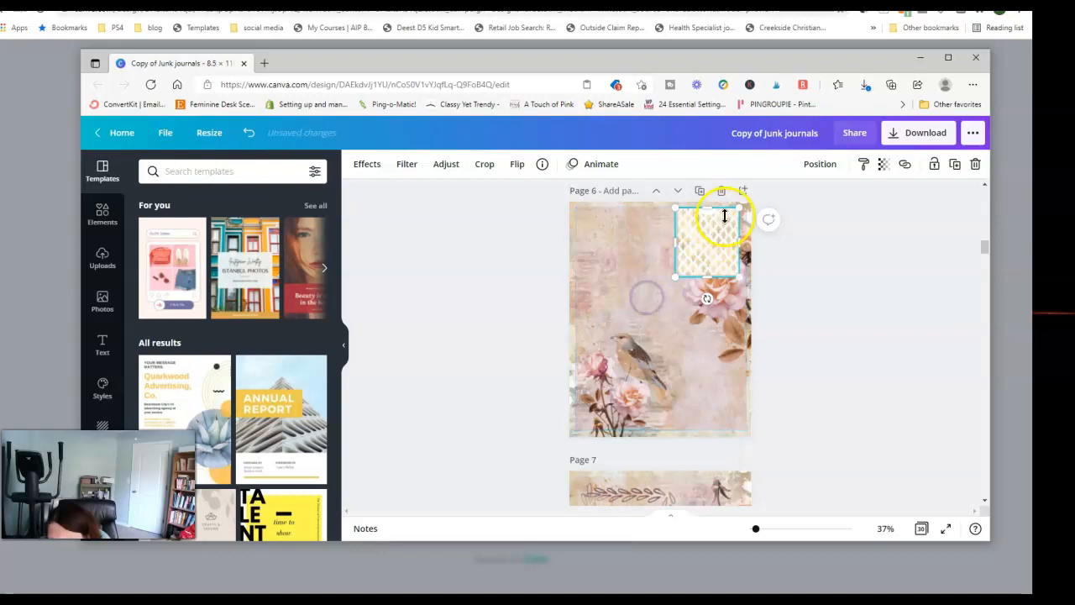
Move the pasted pocket to the lower-right corner of page 6 and enlarge it beside the bird
drag(713, 240, 705, 361)
drag(733, 404, 709, 429)
click(809, 398)
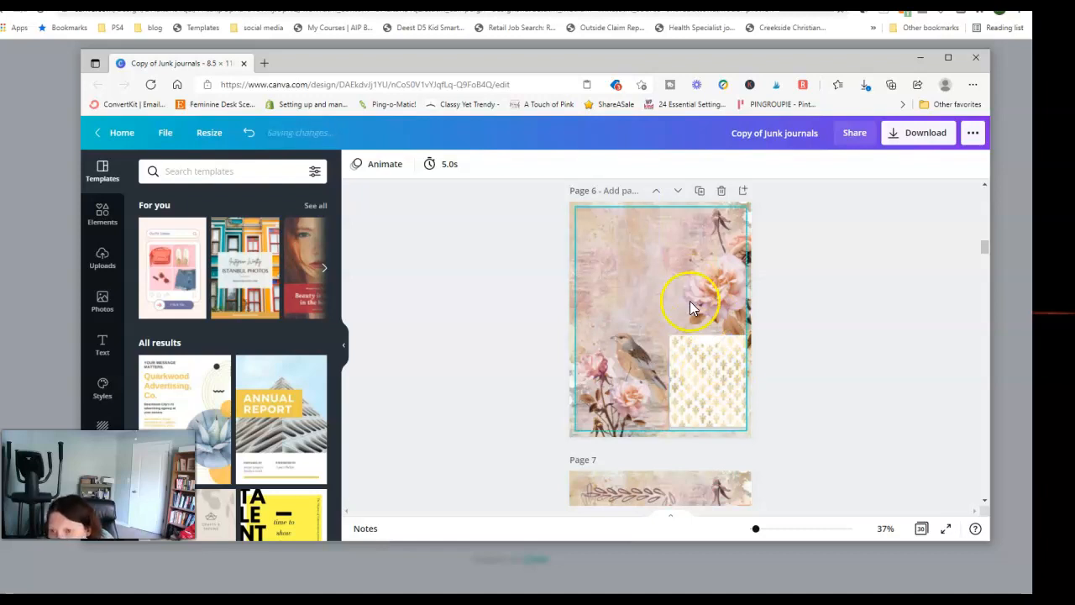
Examine the remaining journal pages, including the page 29 inserts and the brown damask strips on page 30
scroll(772, 346, down, 3)
scroll(782, 351, down, 3)
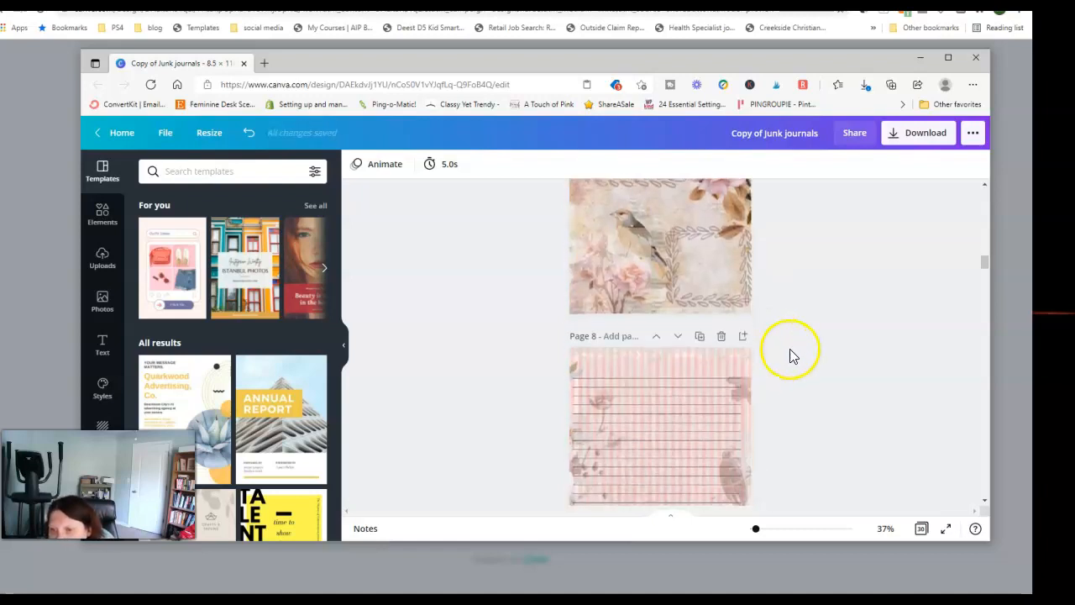
scroll(840, 358, down, 15)
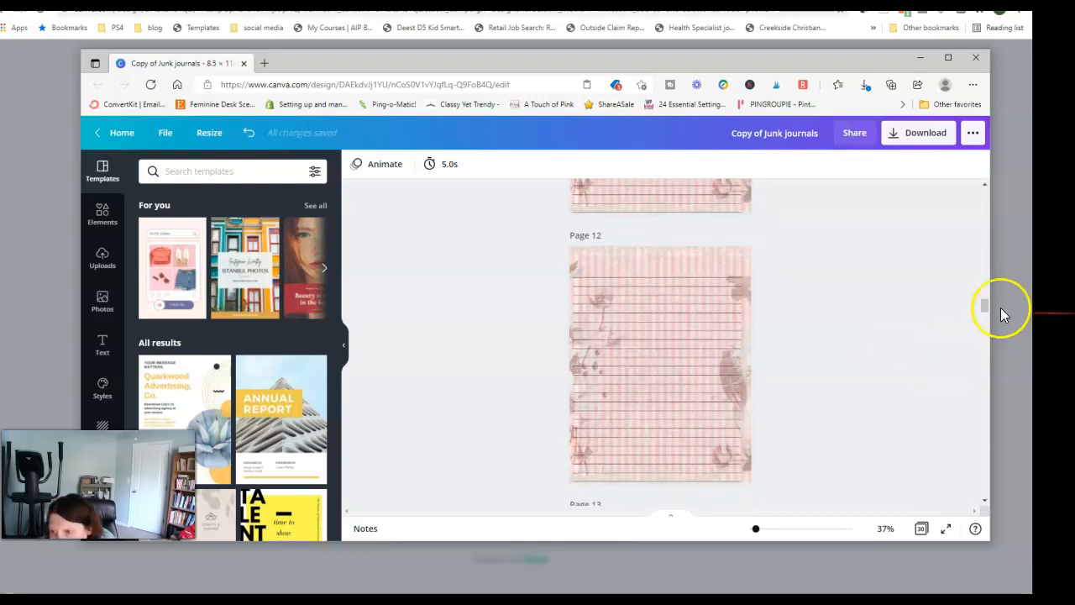
drag(987, 307, 990, 483)
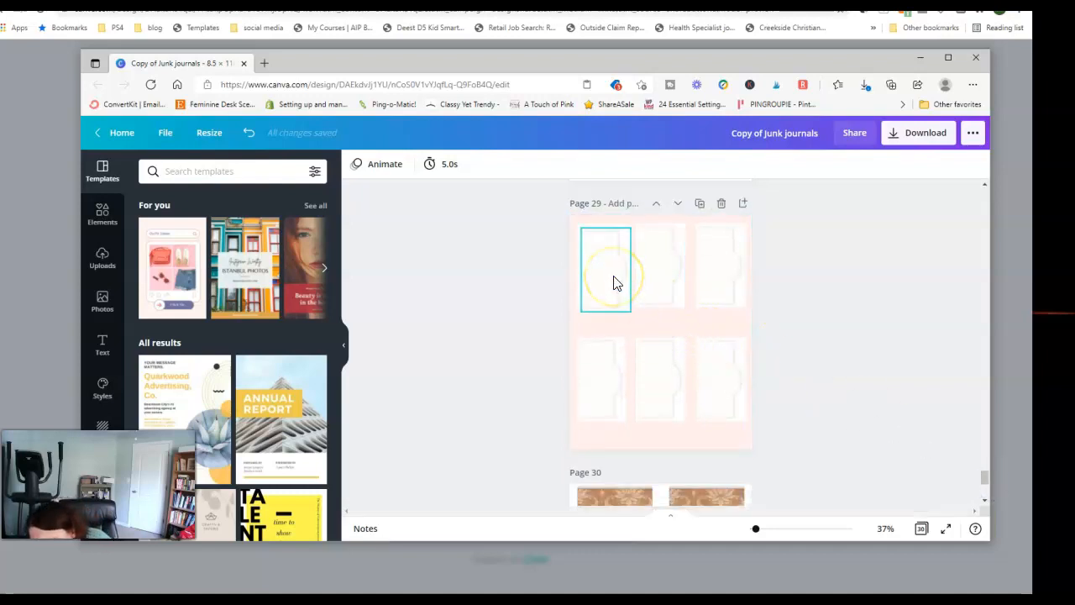
scroll(902, 400, down, 3)
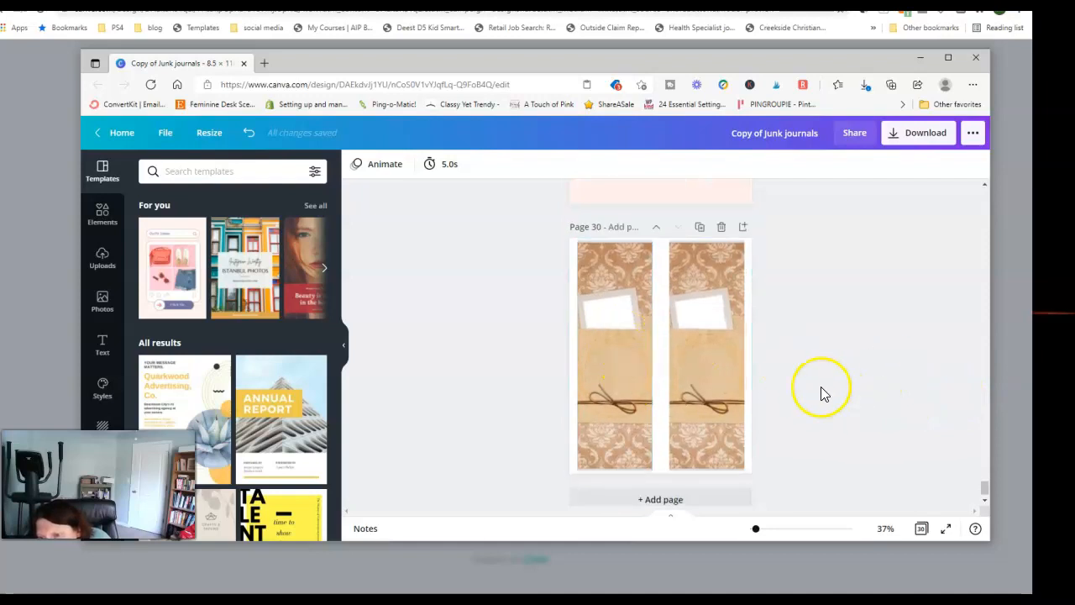
scroll(820, 392, down, 1)
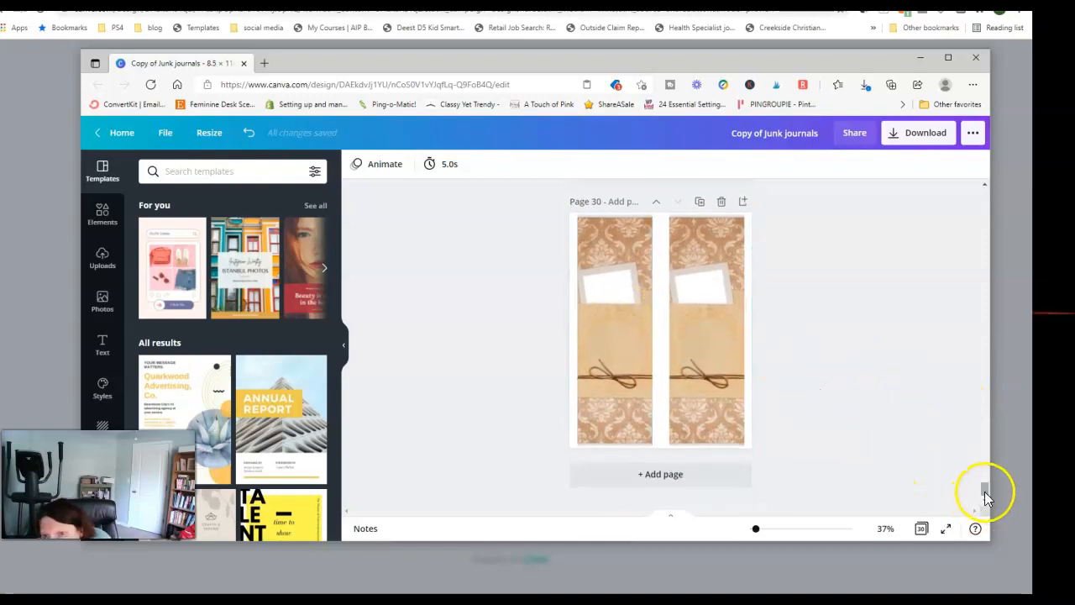
Minimize the design's browser window and dismiss the sign-up pop-up on the shared template page
click(919, 61)
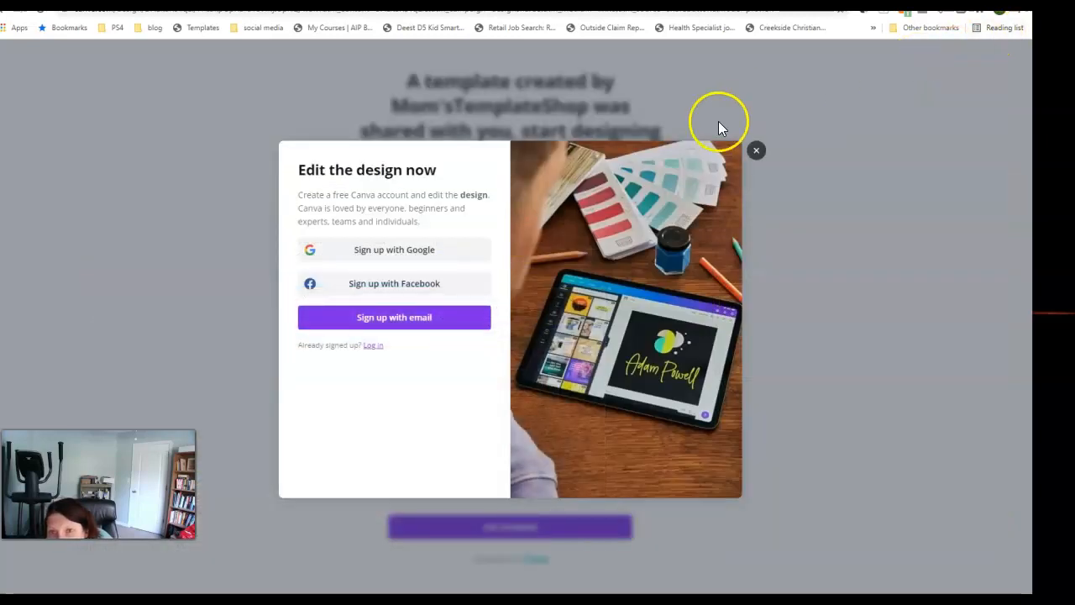
click(756, 152)
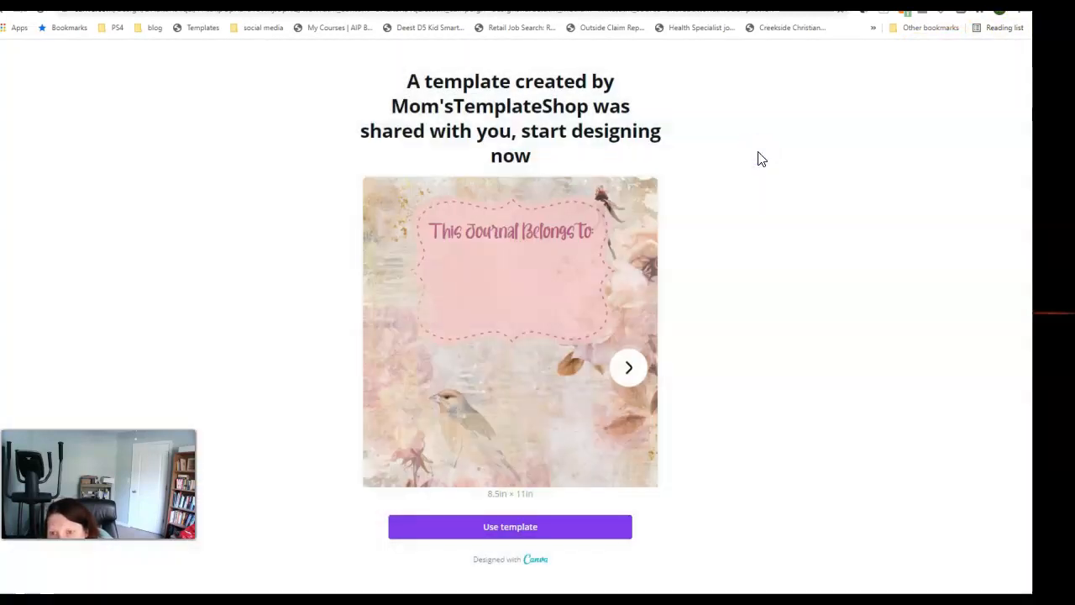